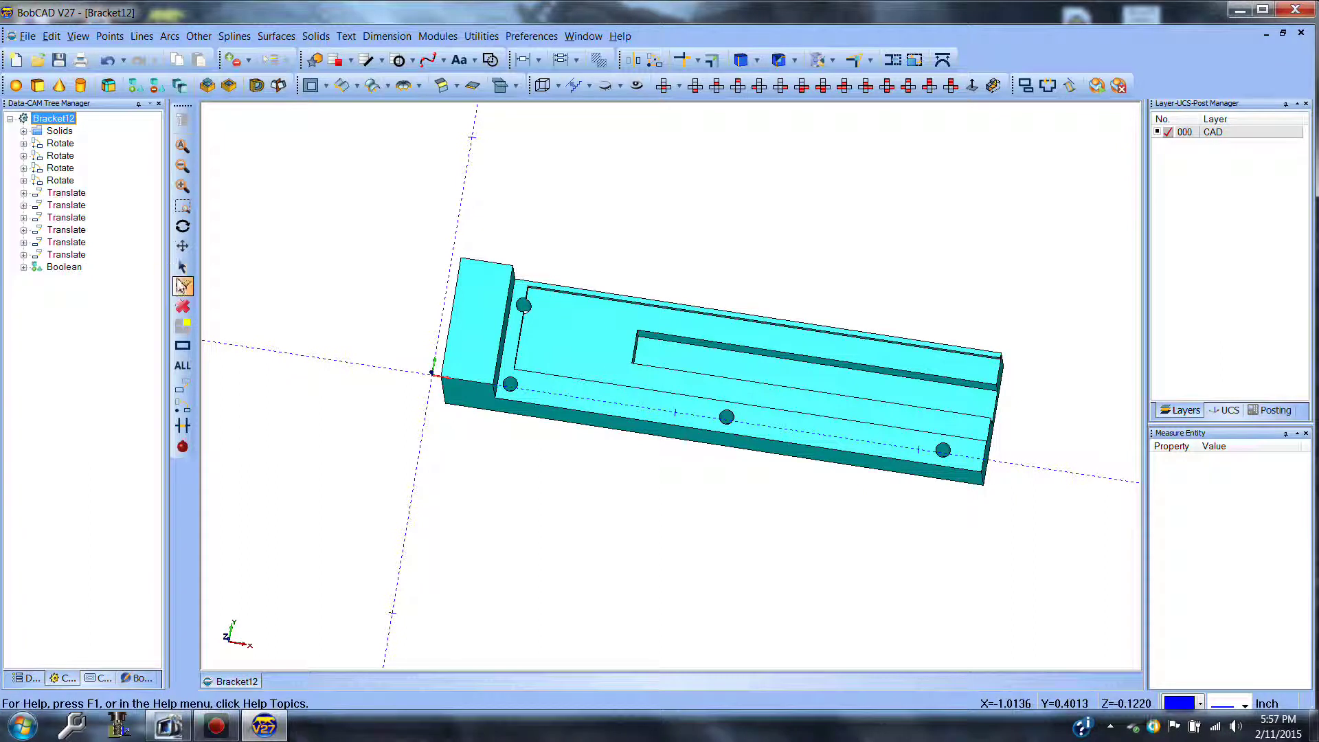
# Select the bracket solid and review its entities summary, including its X, Y and Z bounds
pyautogui.click(488, 378)
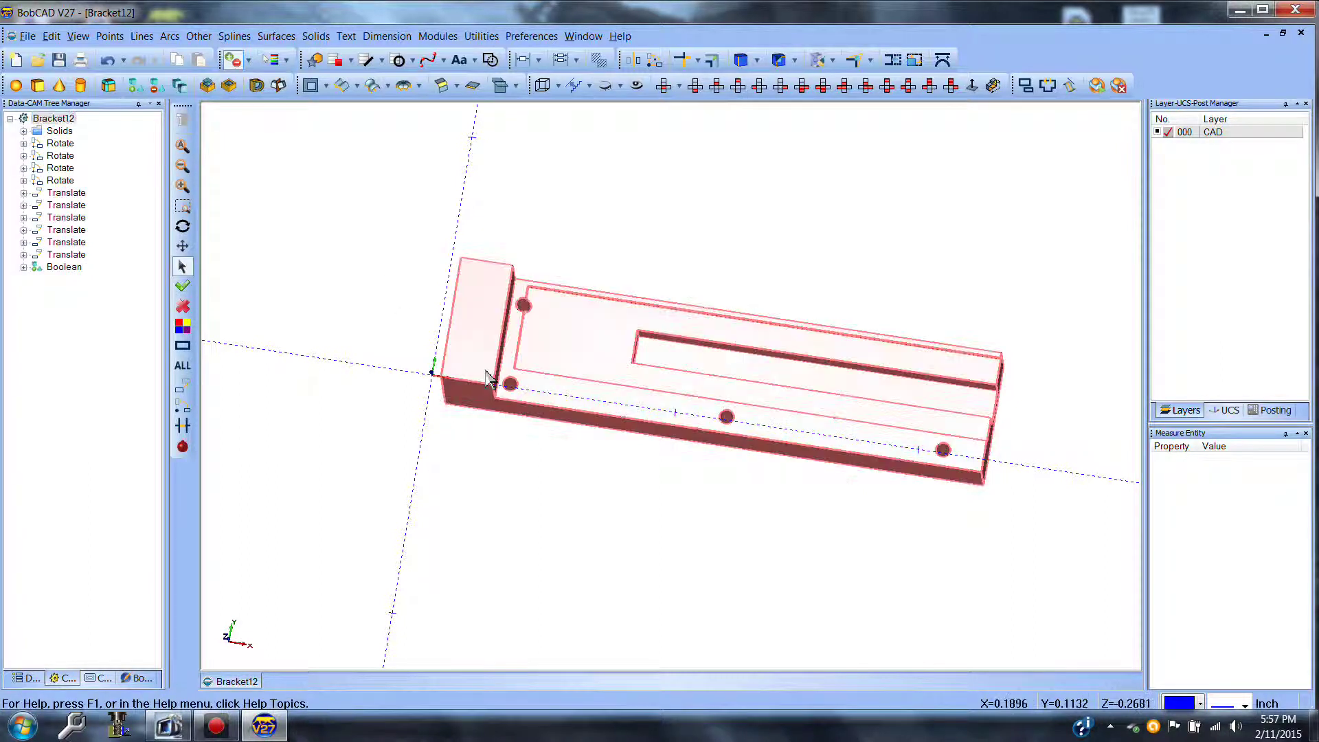
pyautogui.rightClick(365, 296)
pyautogui.click(442, 536)
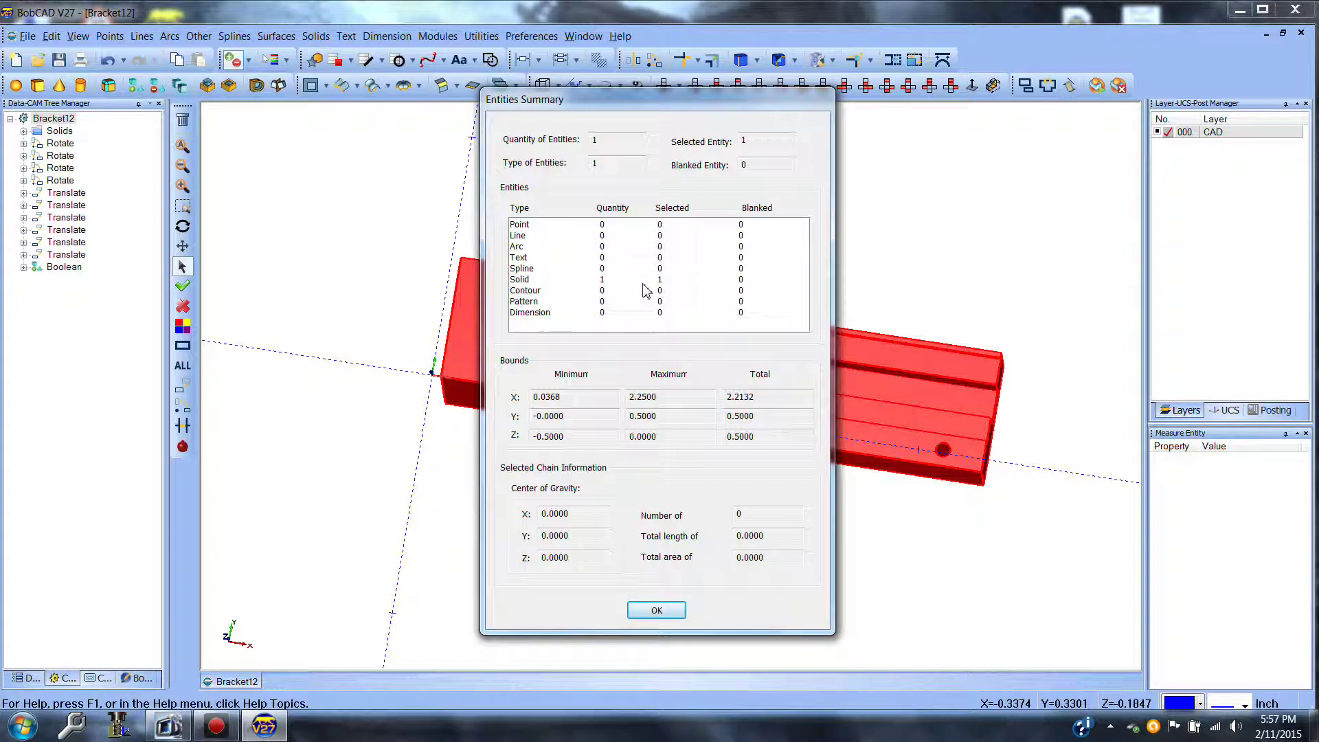
pyautogui.click(656, 609)
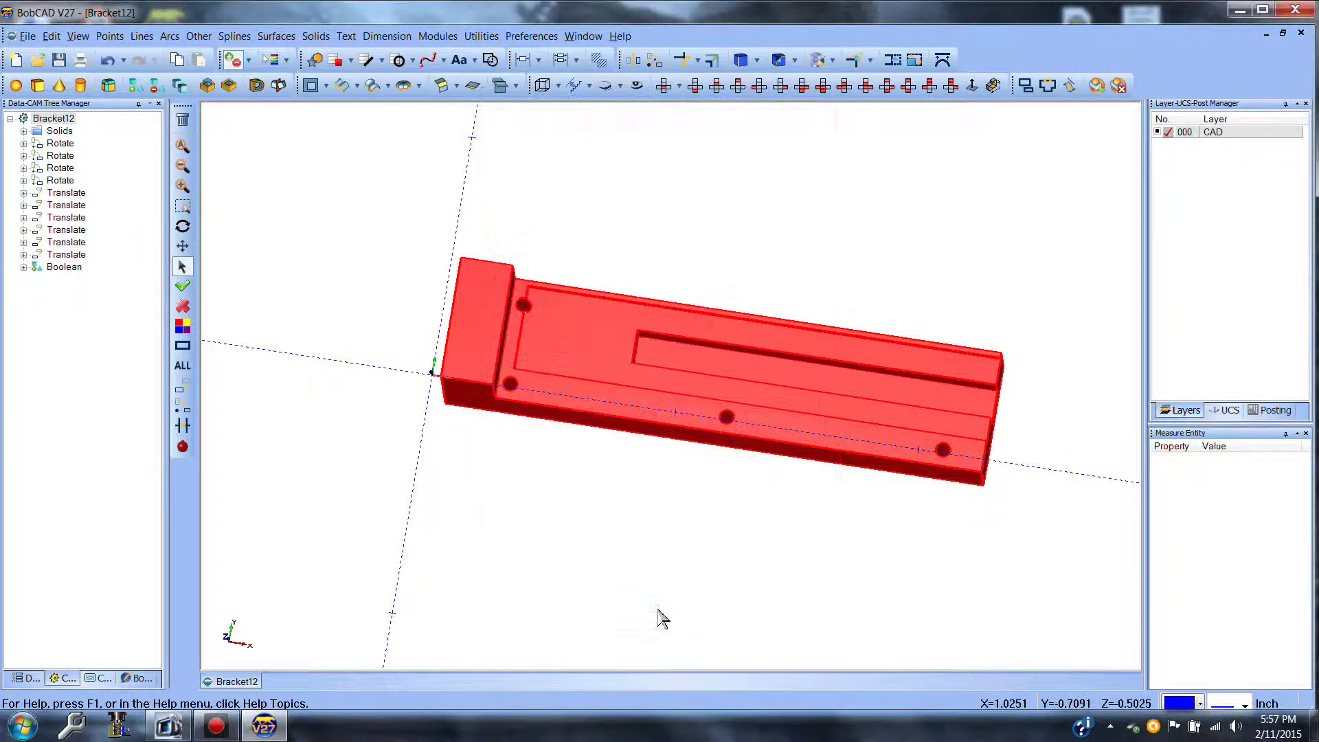
# Add two new layers named 1 and 2, and make layer 1 the active layer
pyautogui.click(1175, 164)
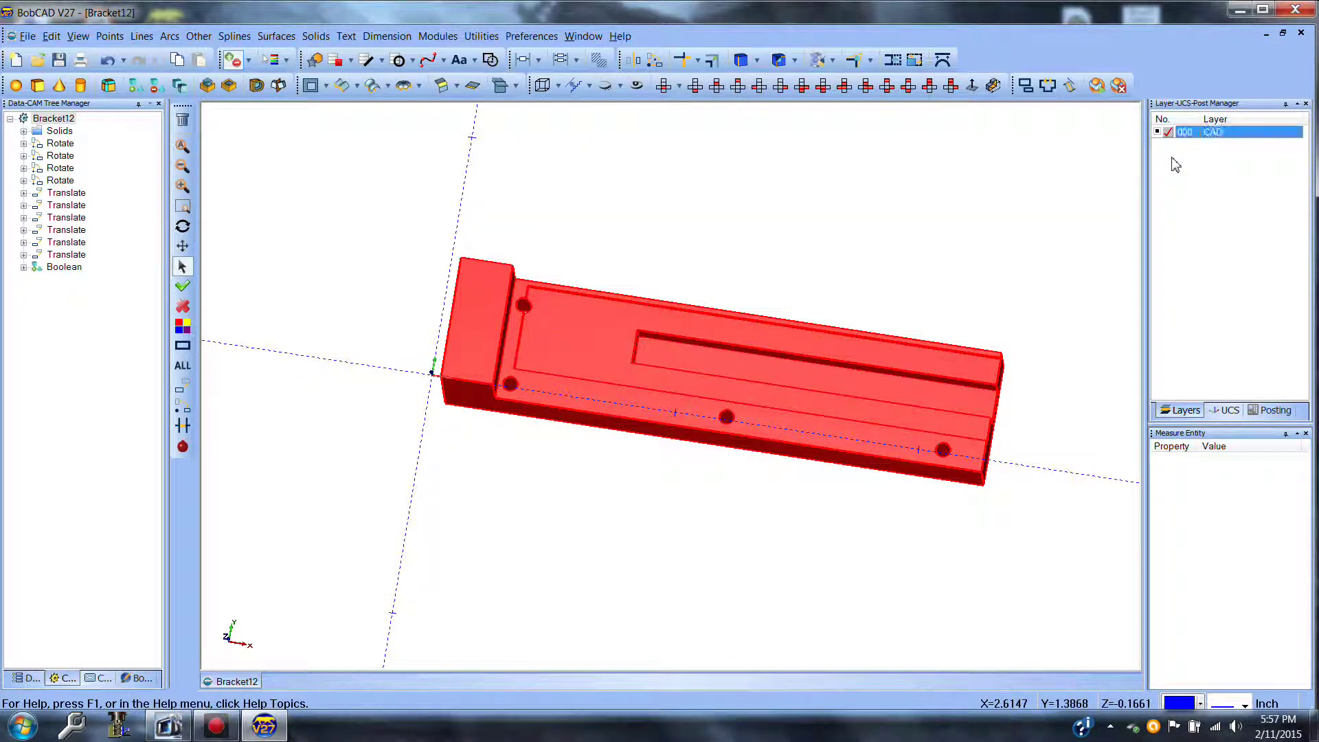
pyautogui.rightClick(1175, 164)
pyautogui.click(1230, 168)
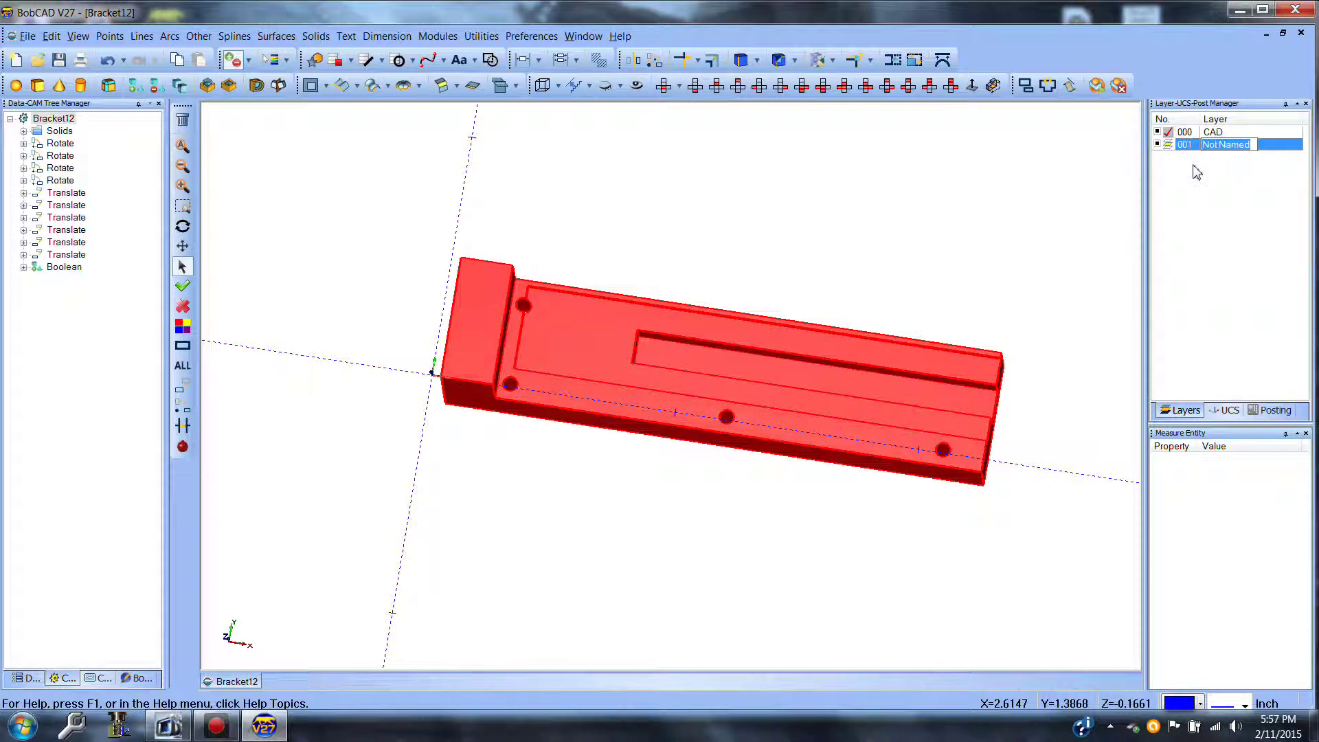
pyautogui.write('1')
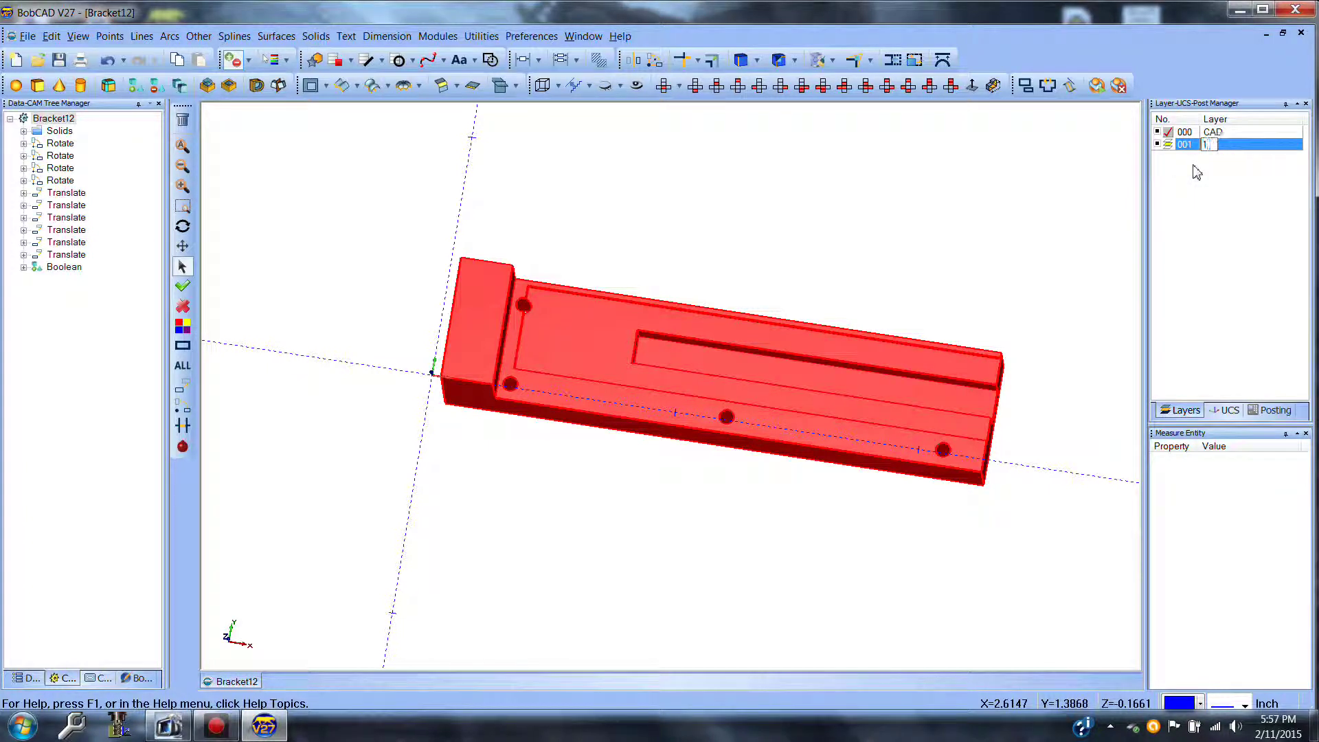
pyautogui.rightClick(1196, 173)
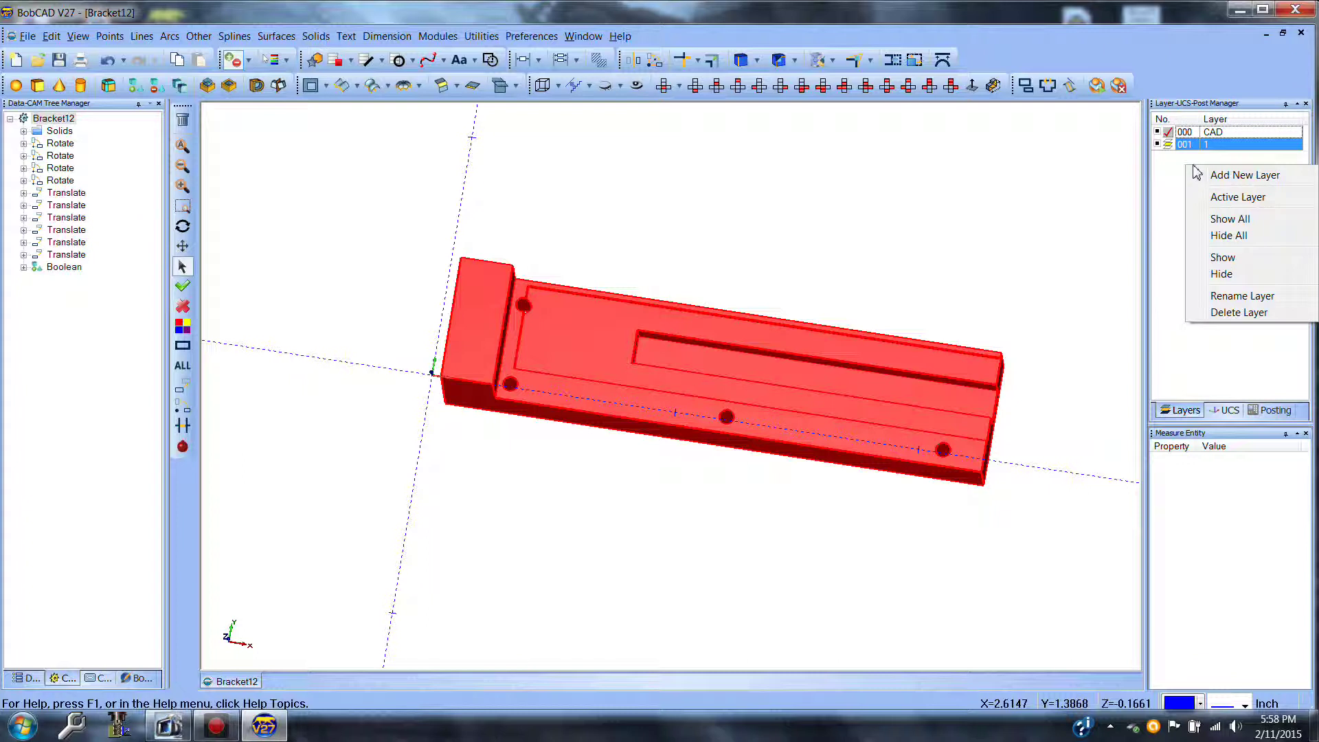
pyautogui.click(1220, 176)
pyautogui.write('2')
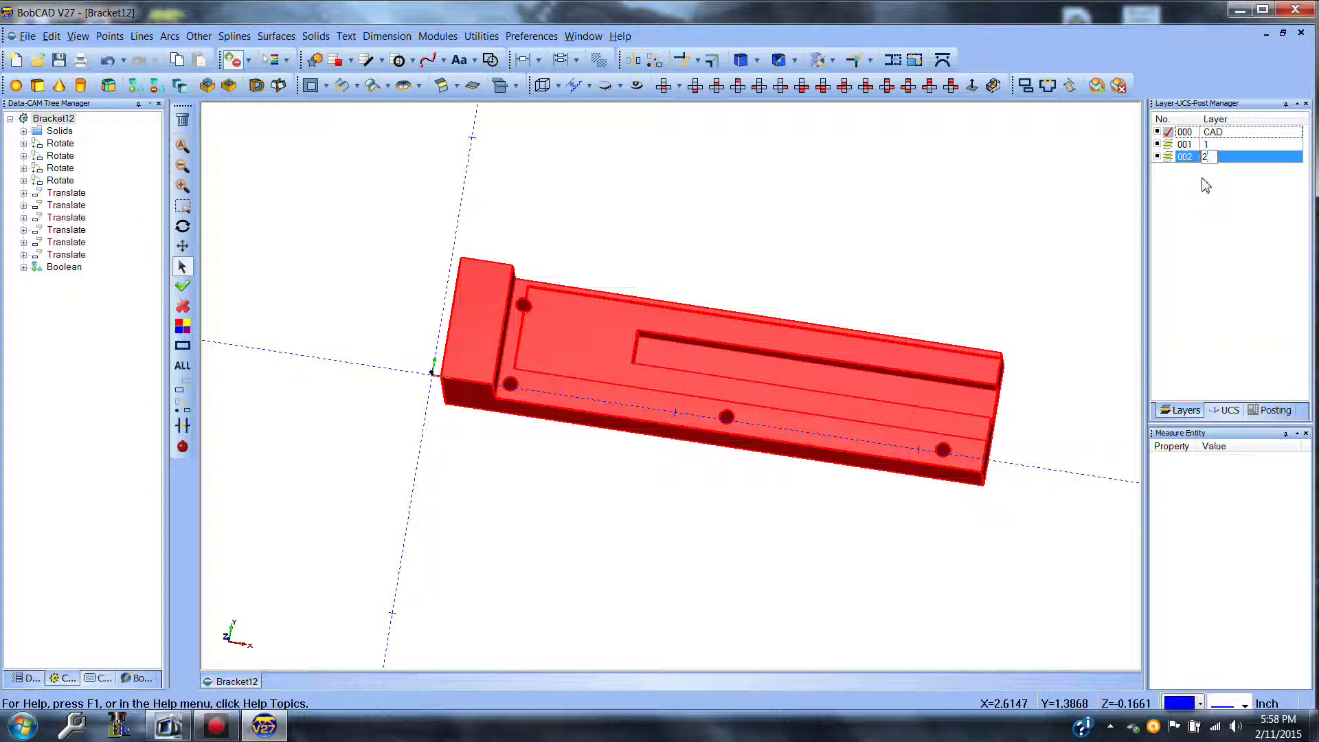
pyautogui.click(1173, 145)
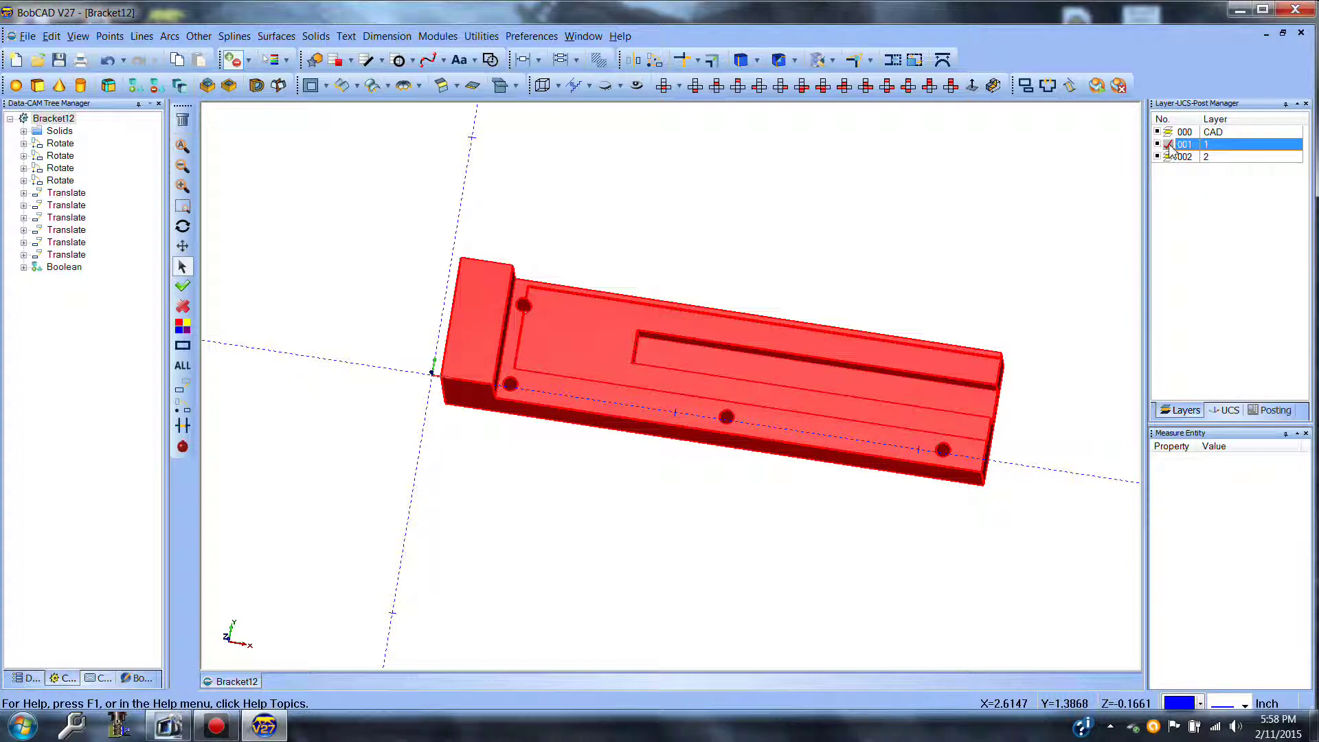
# Clear the solid's selection and extract the edges of the shallow pocket's floor face with Extract Single Edge
pyautogui.click(183, 308)
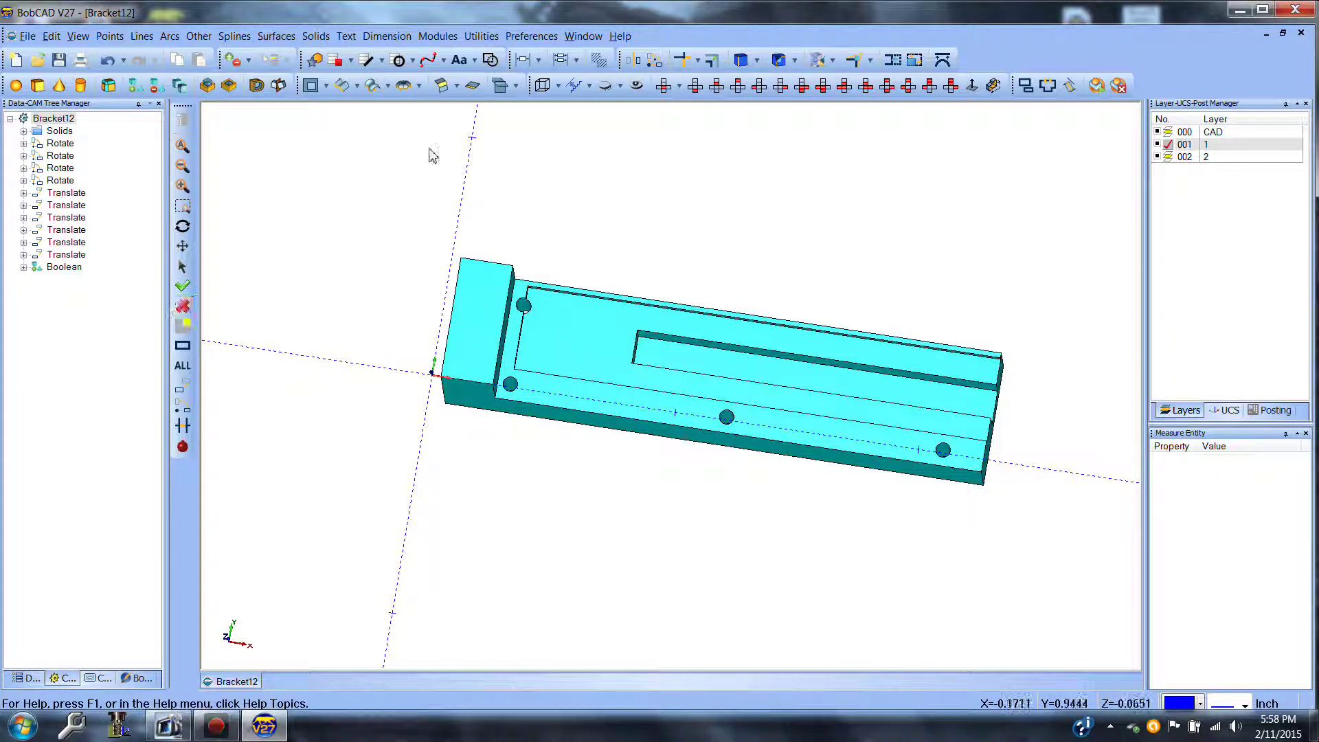
pyautogui.click(479, 38)
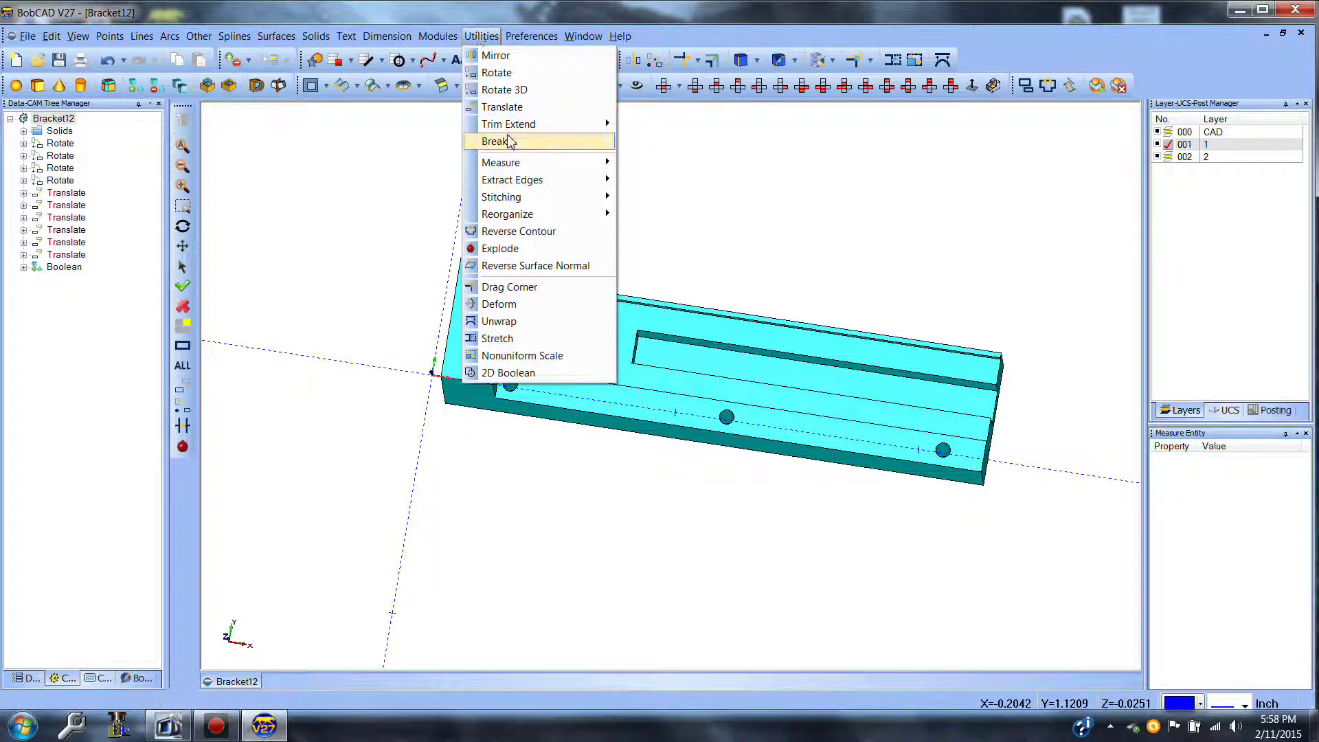
pyautogui.moveTo(520, 186)
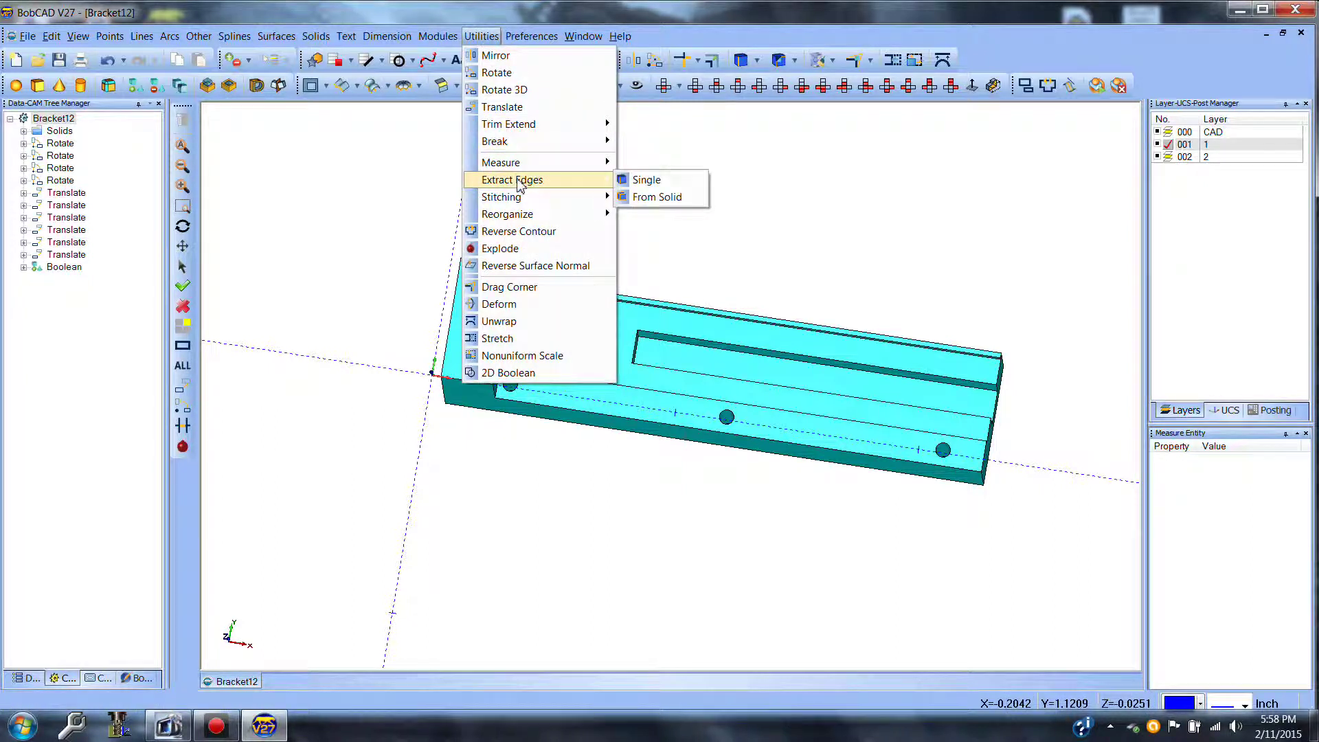
pyautogui.click(627, 182)
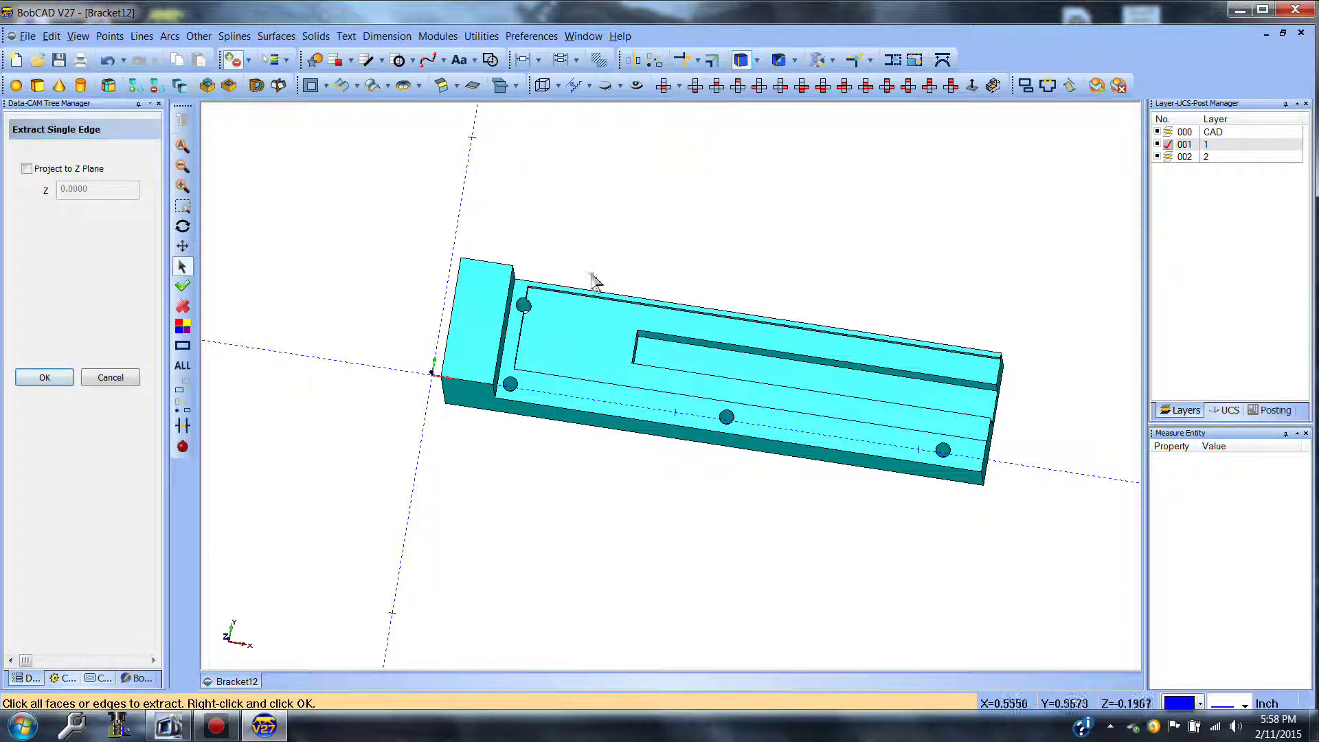
pyautogui.click(583, 339)
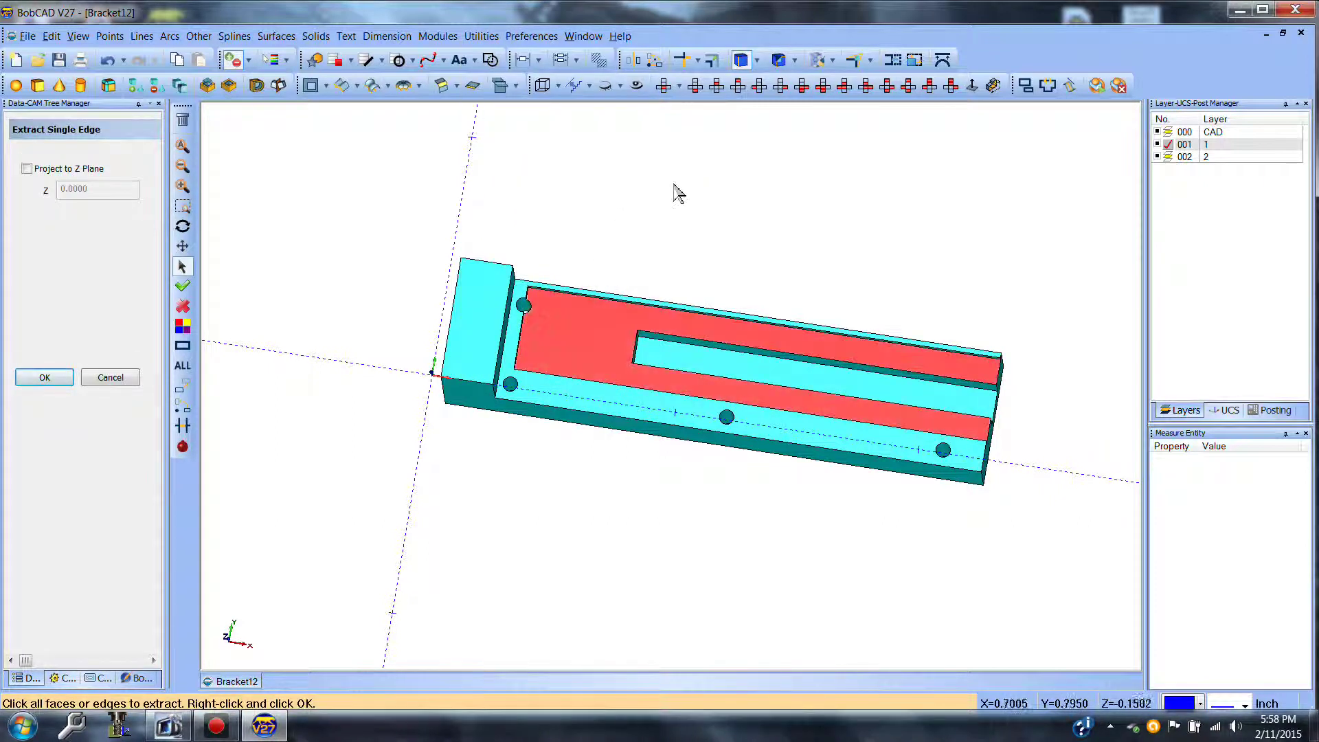
pyautogui.rightClick(677, 187)
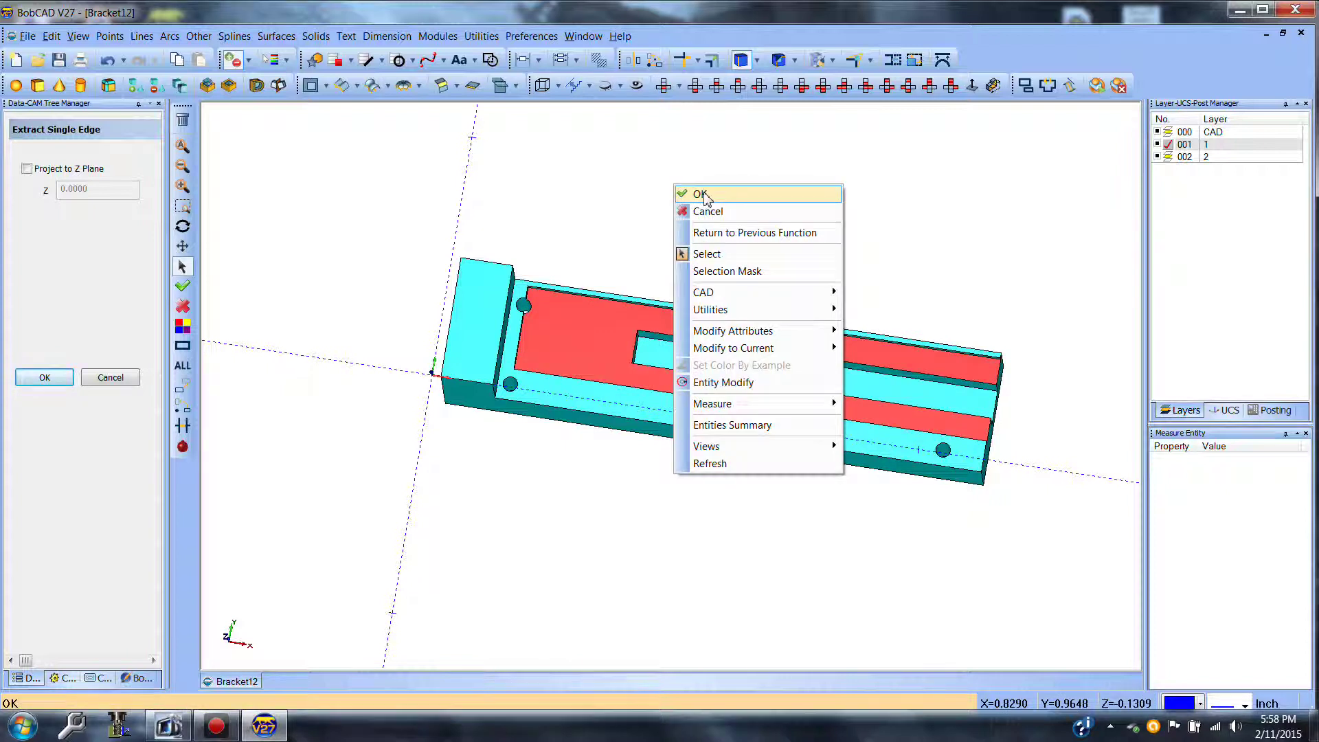
pyautogui.click(700, 196)
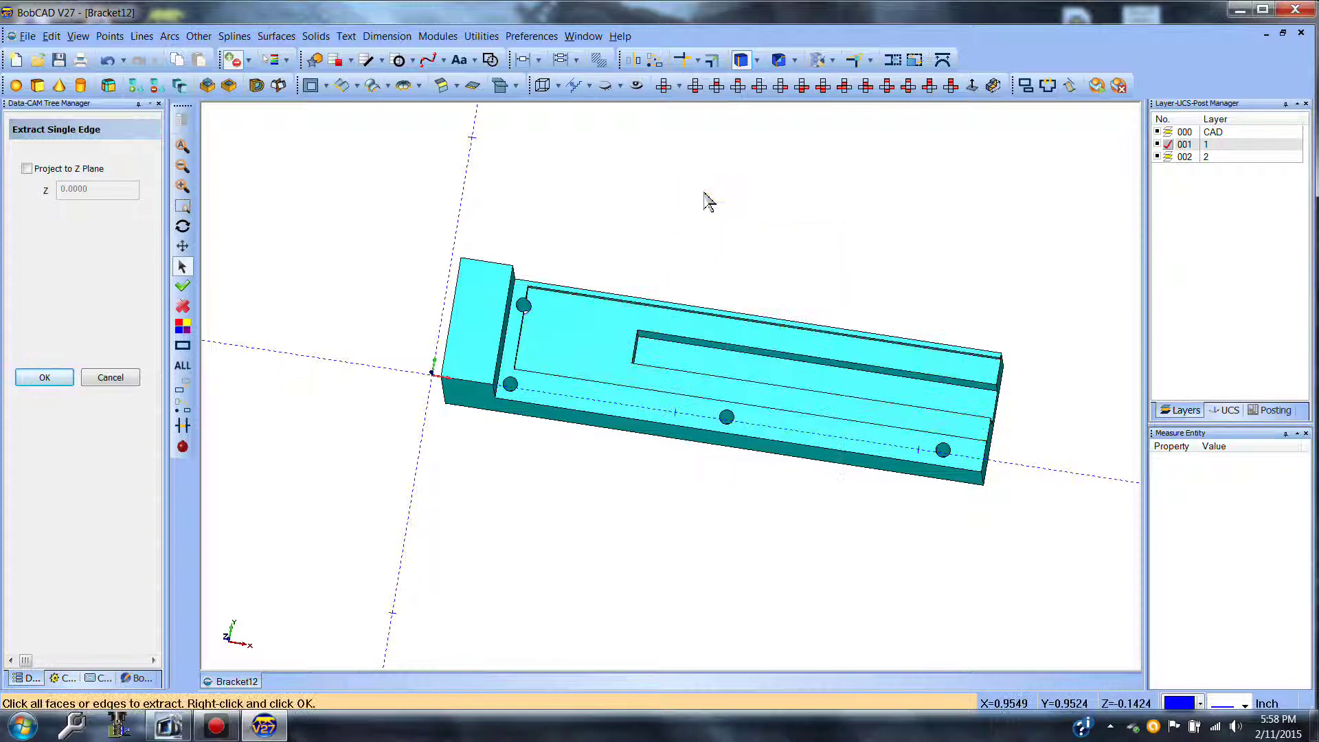
# Hide the CAD layer and delete the three slot lines inside the extracted pocket outline
pyautogui.click(1158, 133)
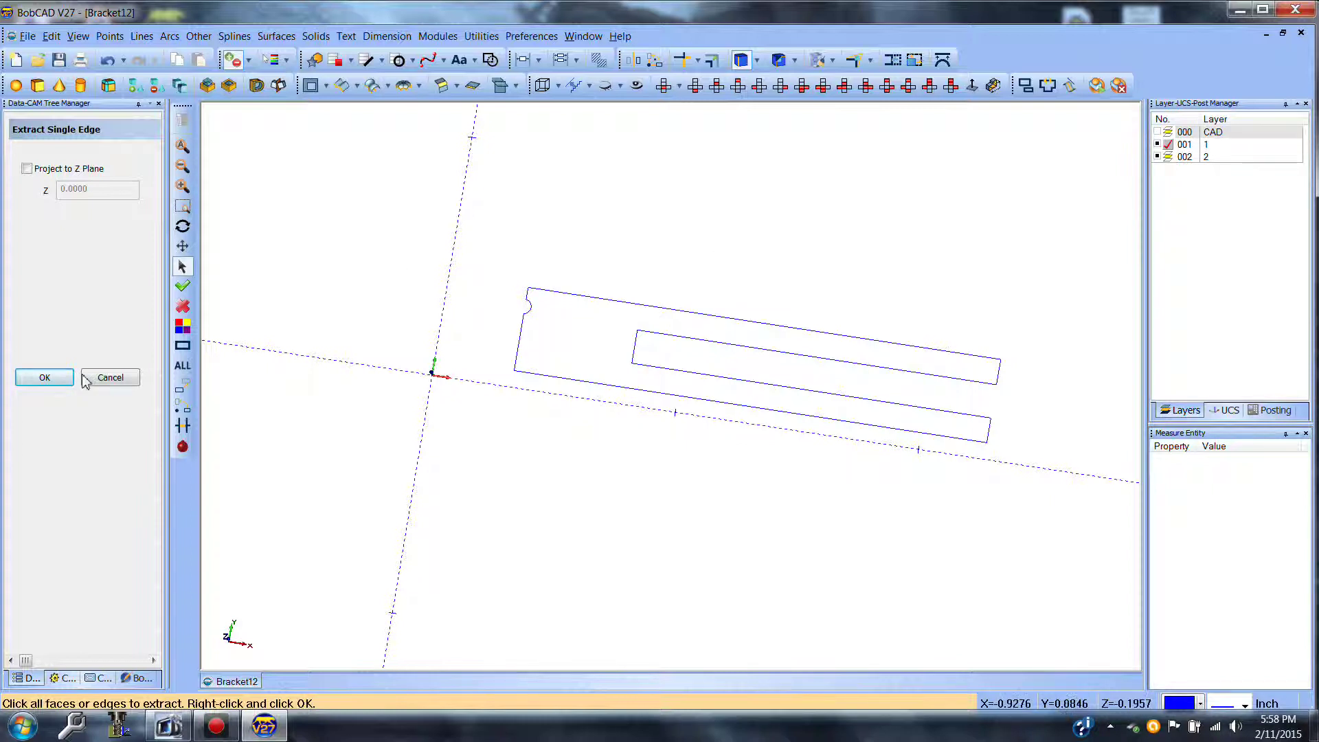
pyautogui.click(106, 377)
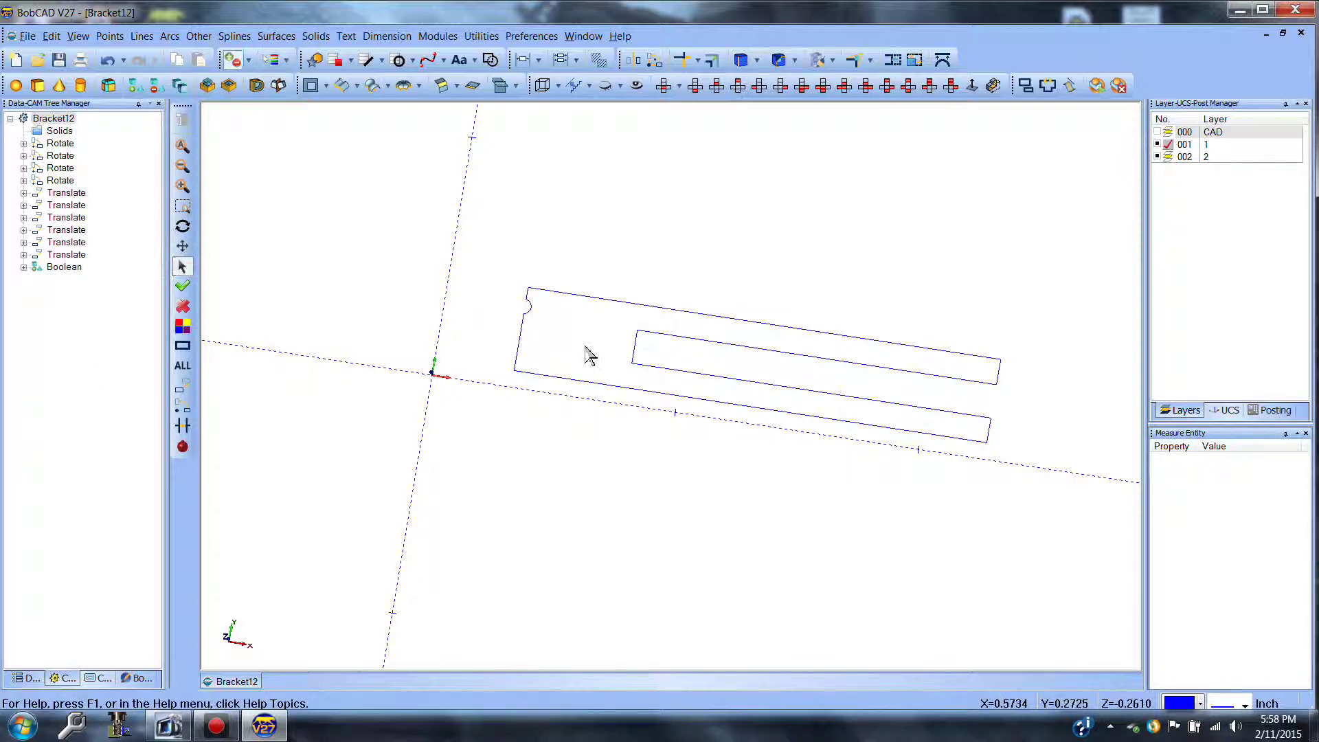
pyautogui.click(641, 335)
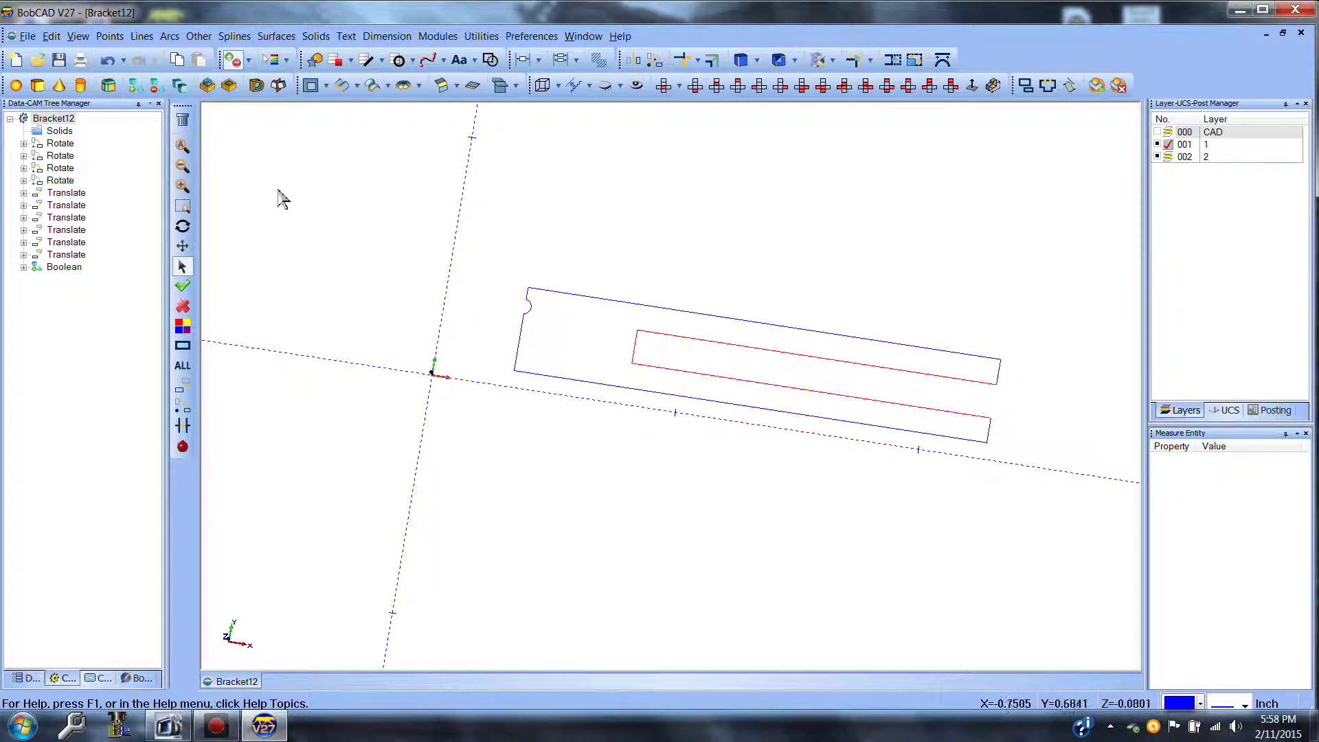
pyautogui.click(182, 122)
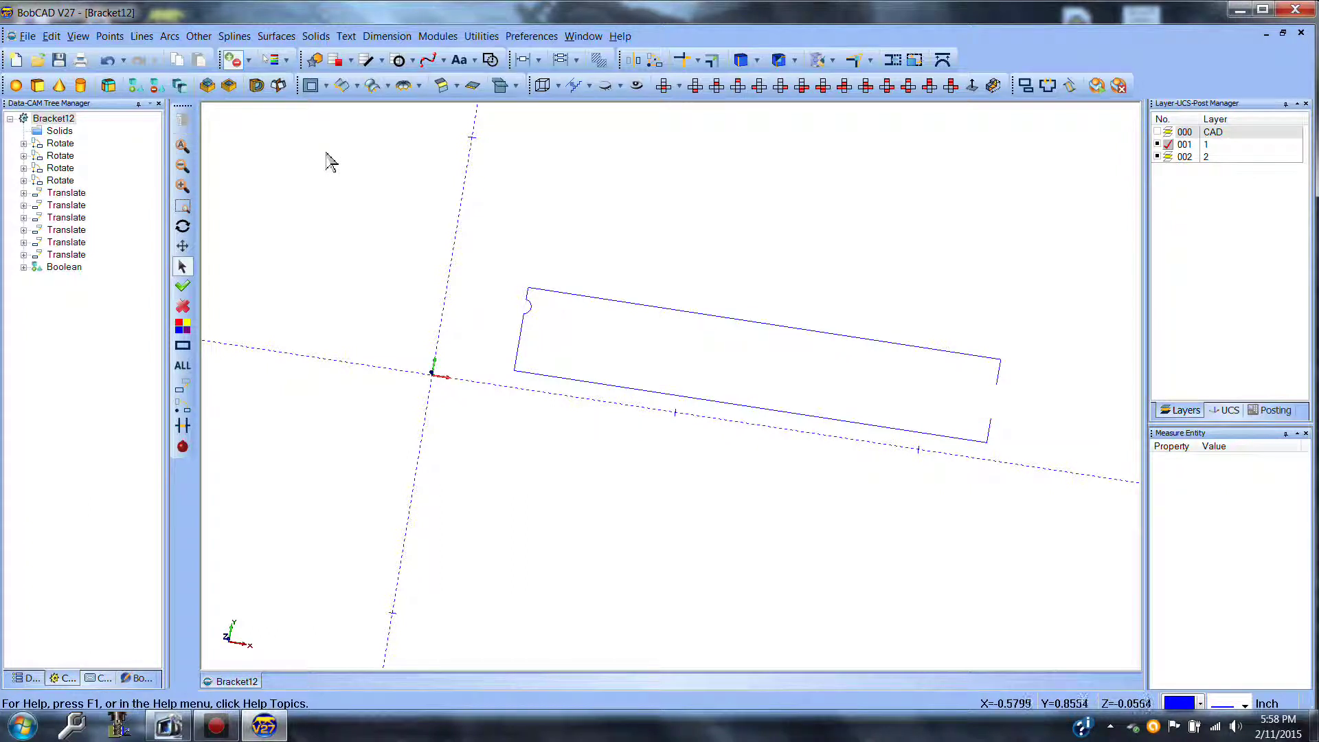
# Close the gap at the outline's open end with a Join line between the two short end segments
pyautogui.click(142, 35)
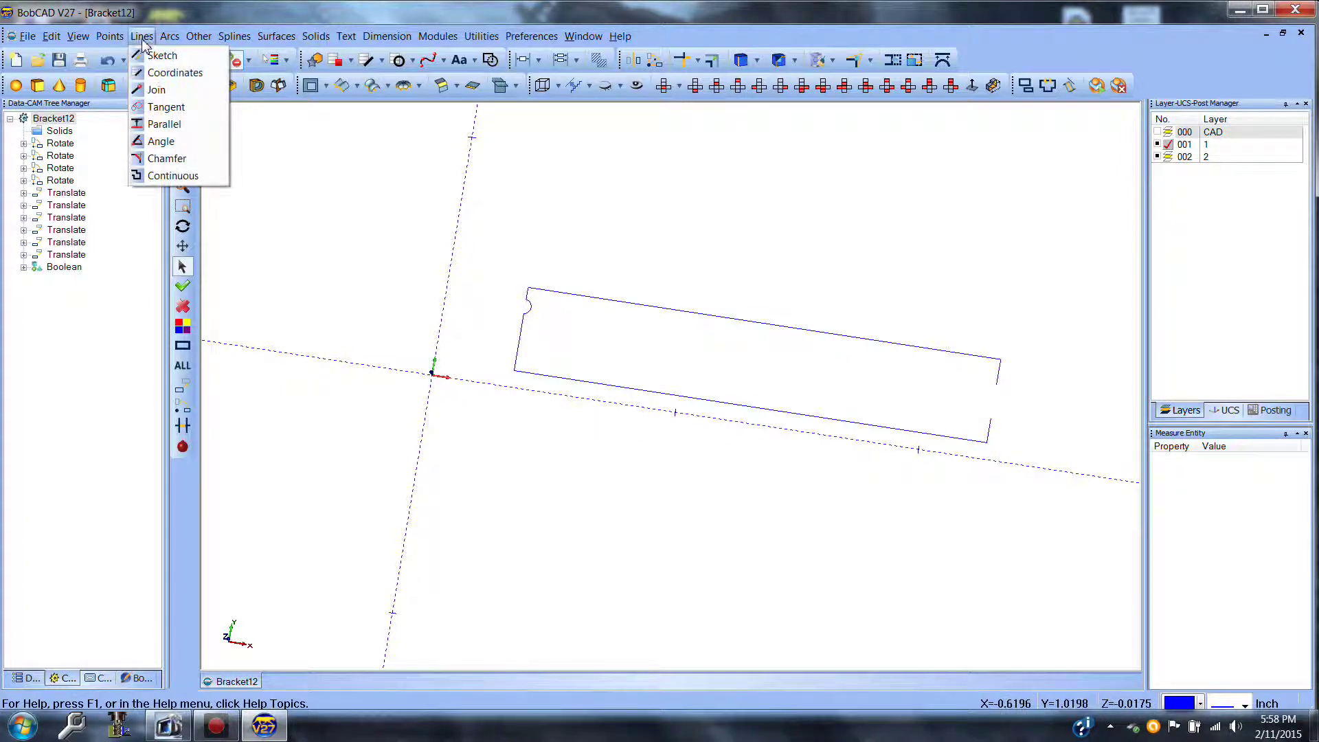
pyautogui.click(160, 89)
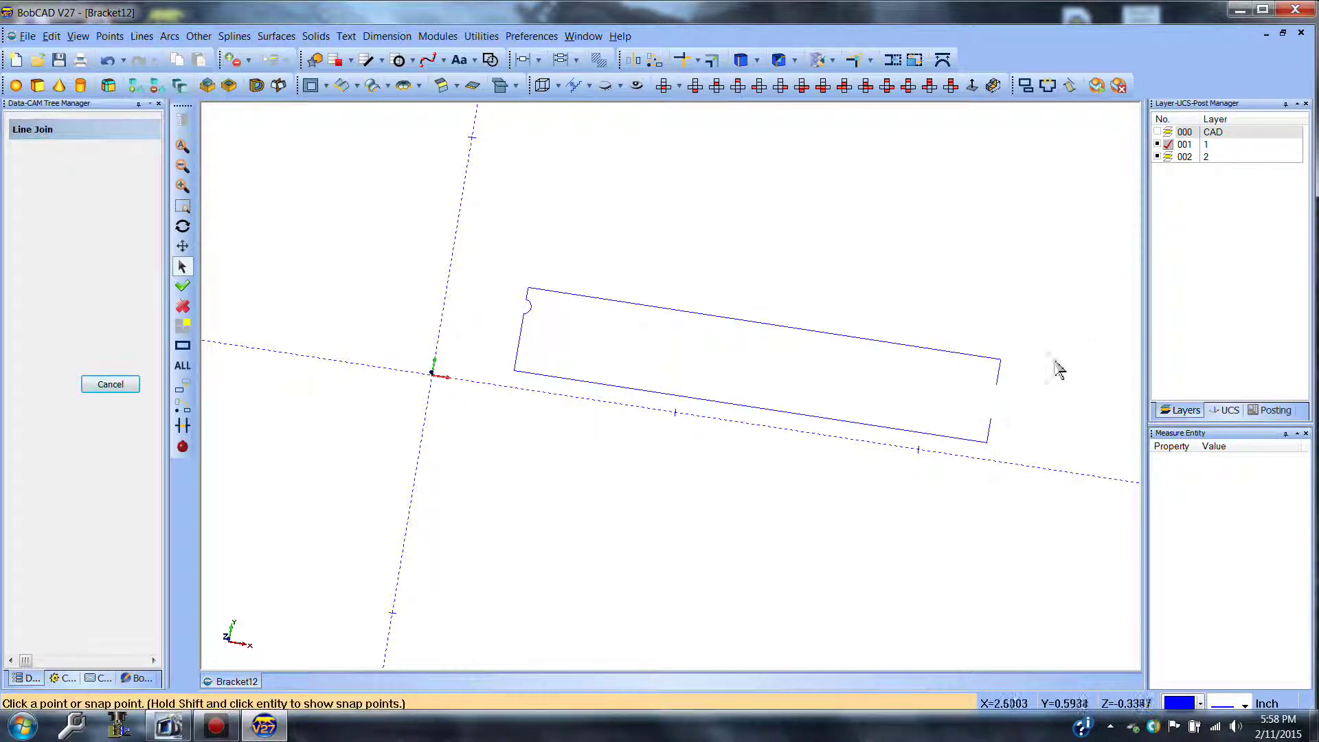
pyautogui.click(997, 387)
pyautogui.click(993, 429)
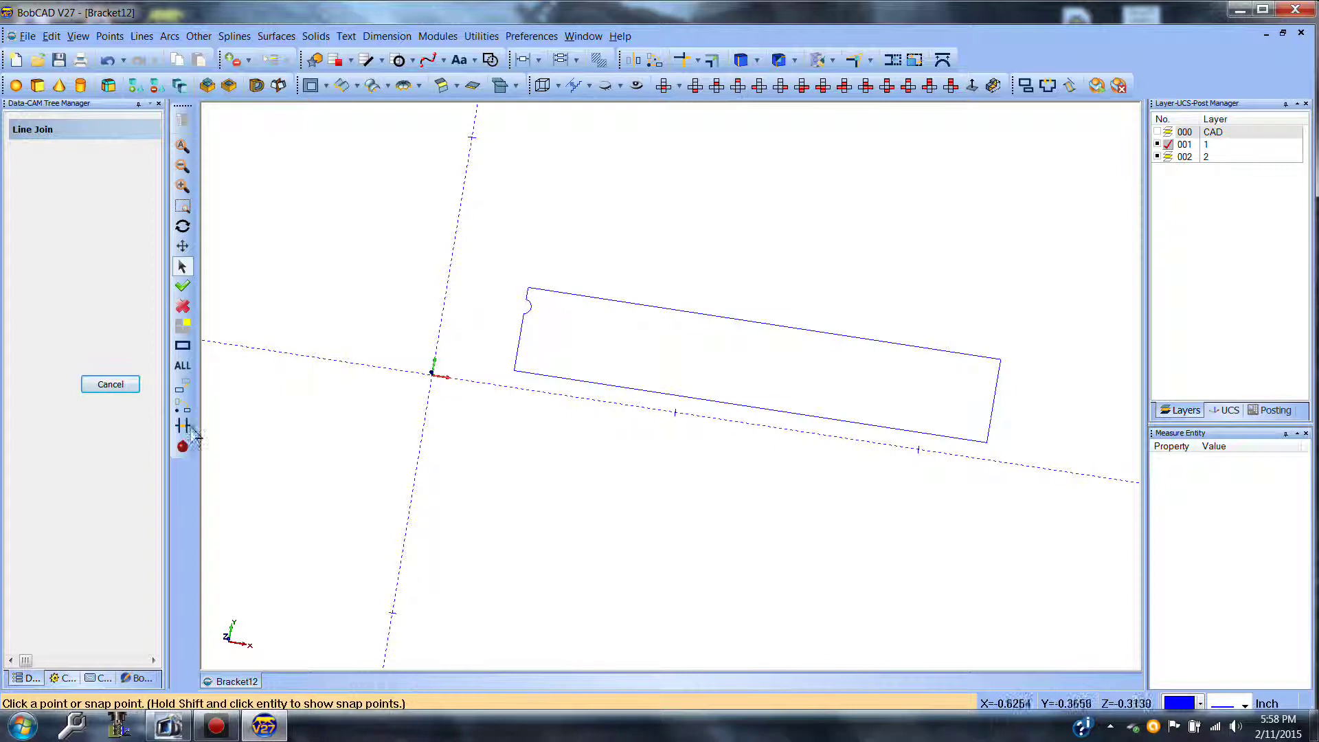
pyautogui.click(128, 385)
# Change the line style of the segments at the outline's slot-opening end to dotted
pyautogui.click(183, 266)
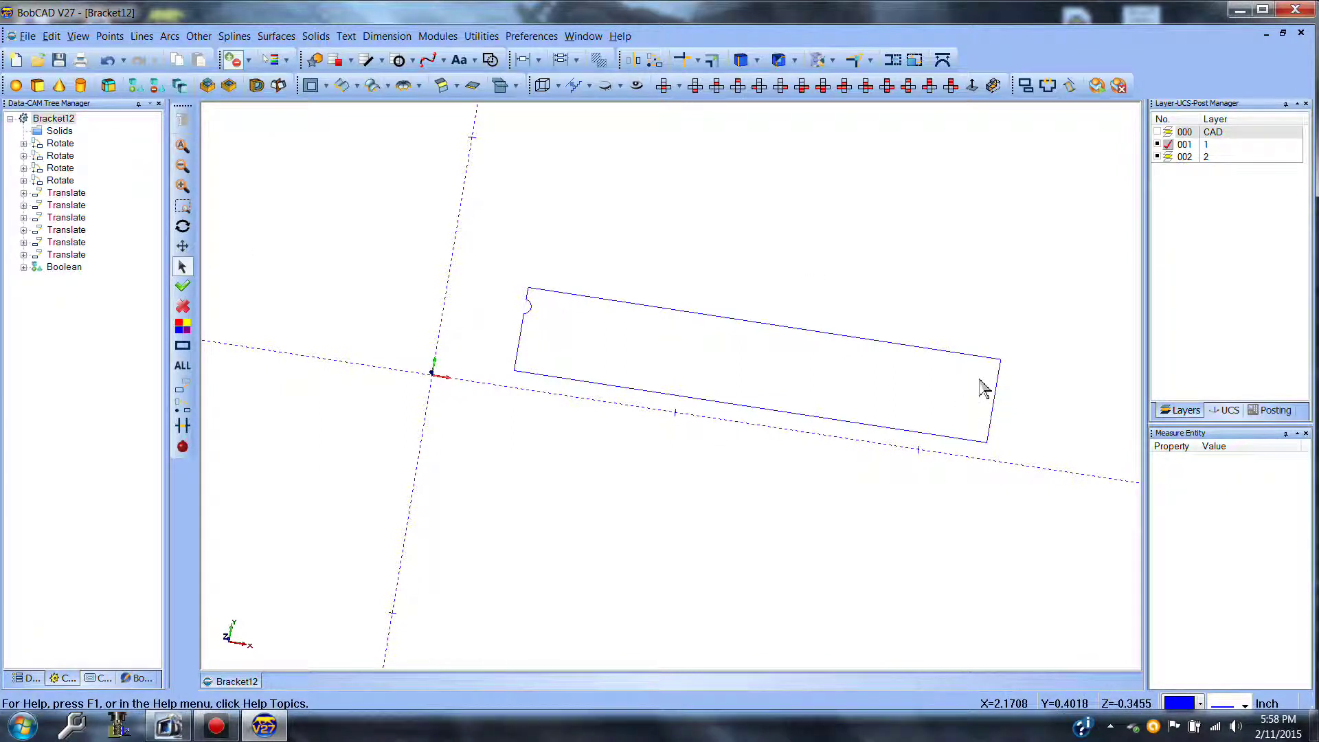
pyautogui.rightClick(1023, 439)
pyautogui.moveTo(1082, 275)
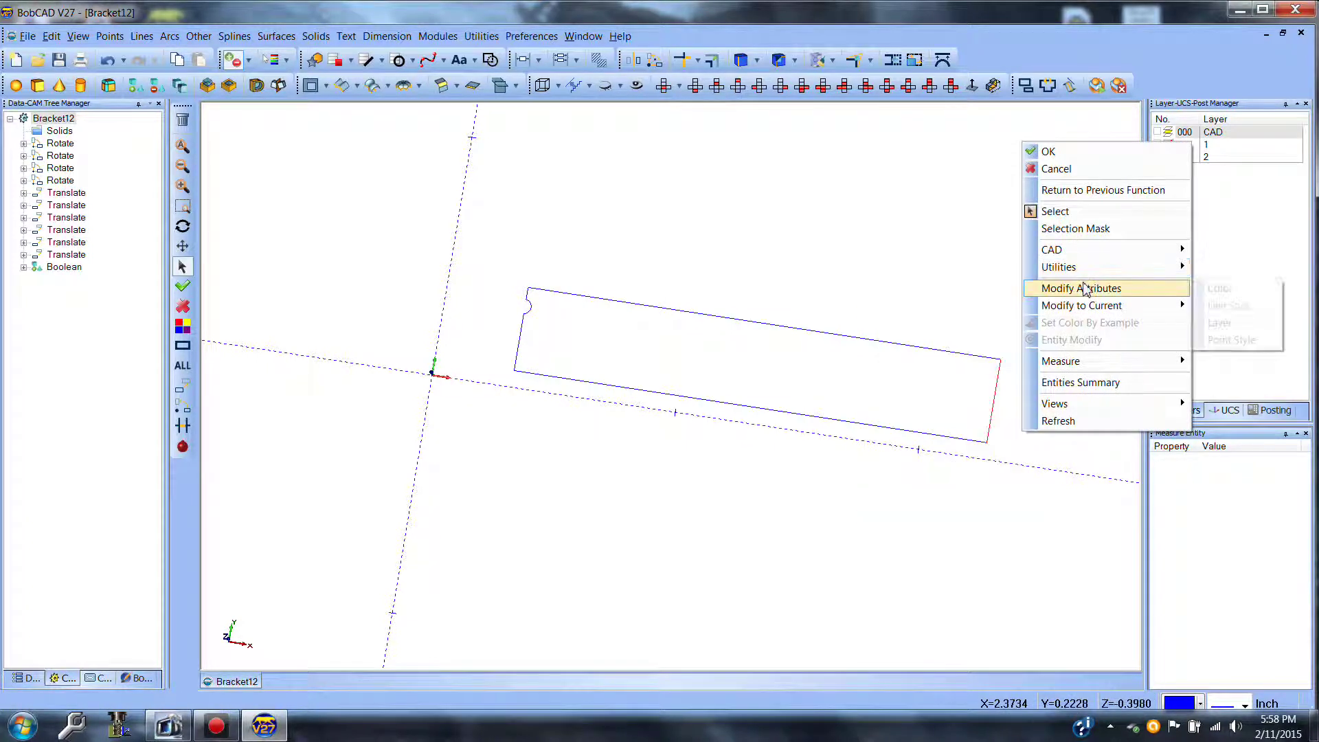
pyautogui.click(1201, 309)
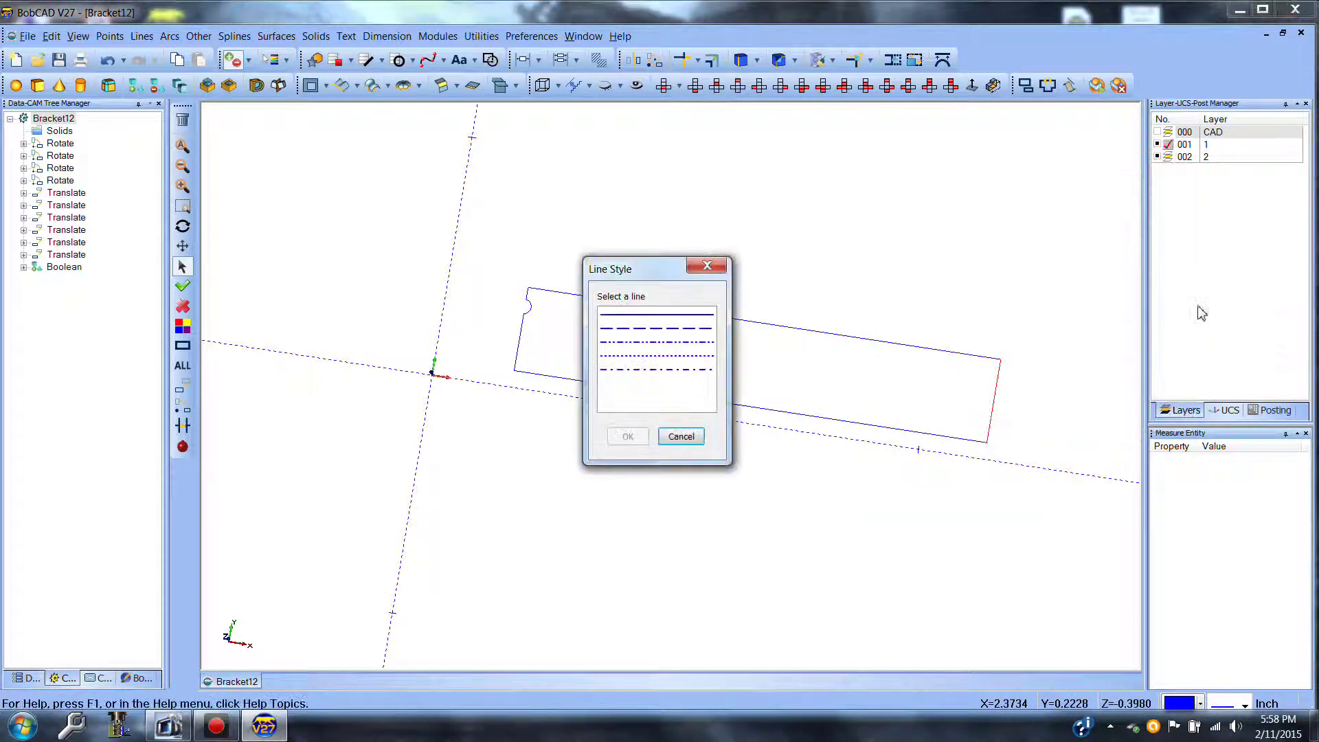
pyautogui.click(683, 357)
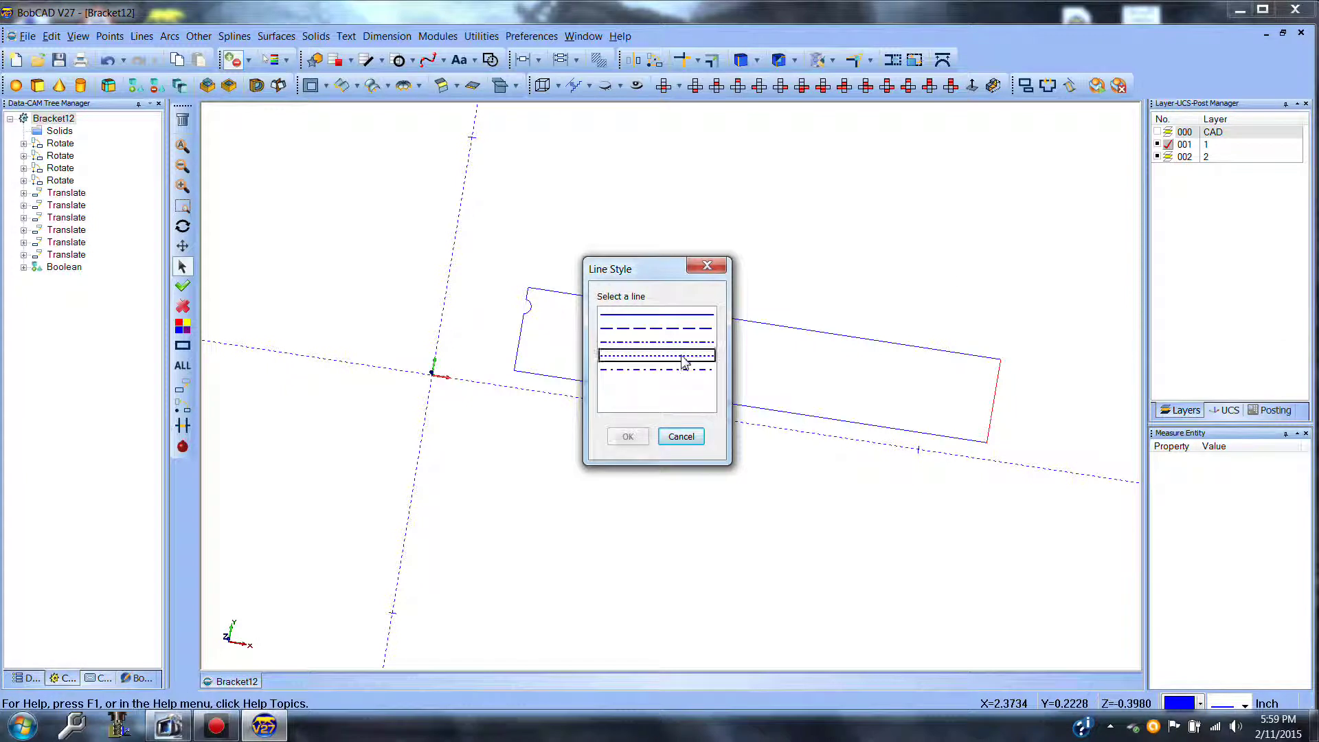
pyautogui.click(627, 437)
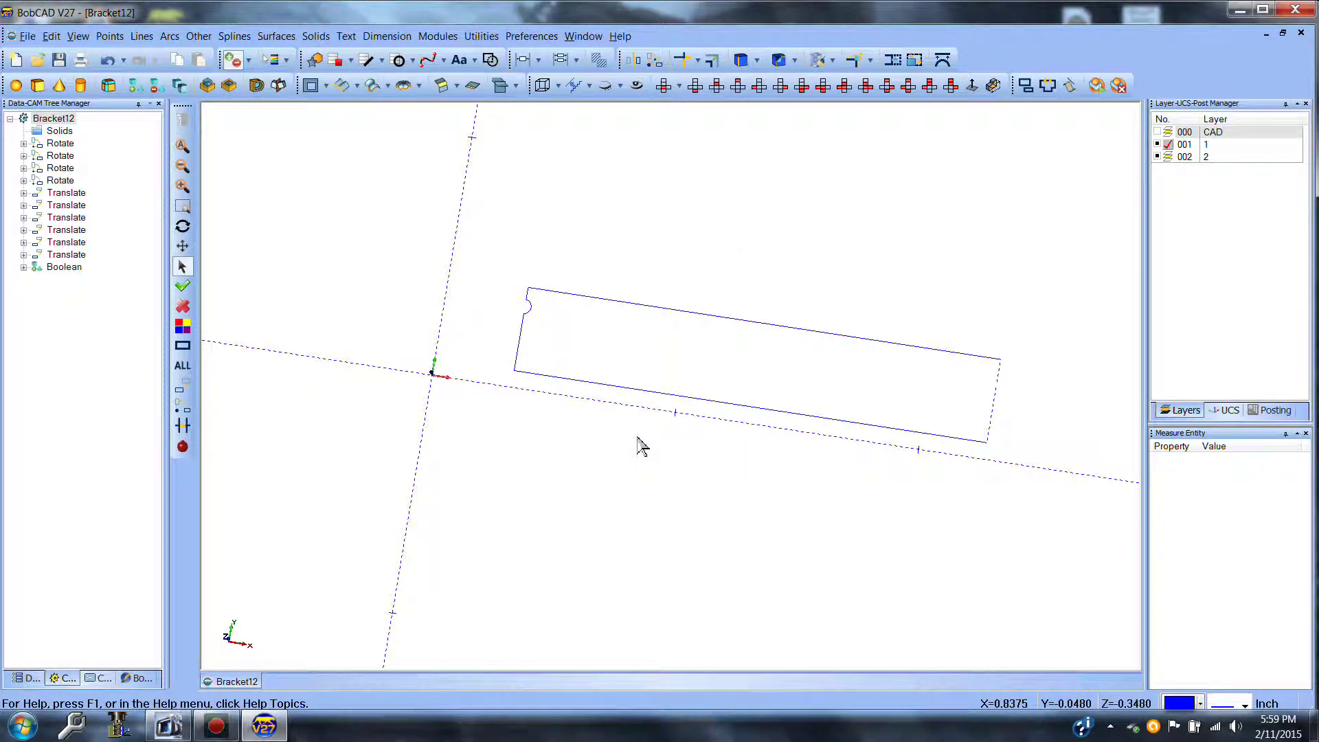
# Run Cleanup on the dotted segments at the end of the pocket outline
pyautogui.click(489, 39)
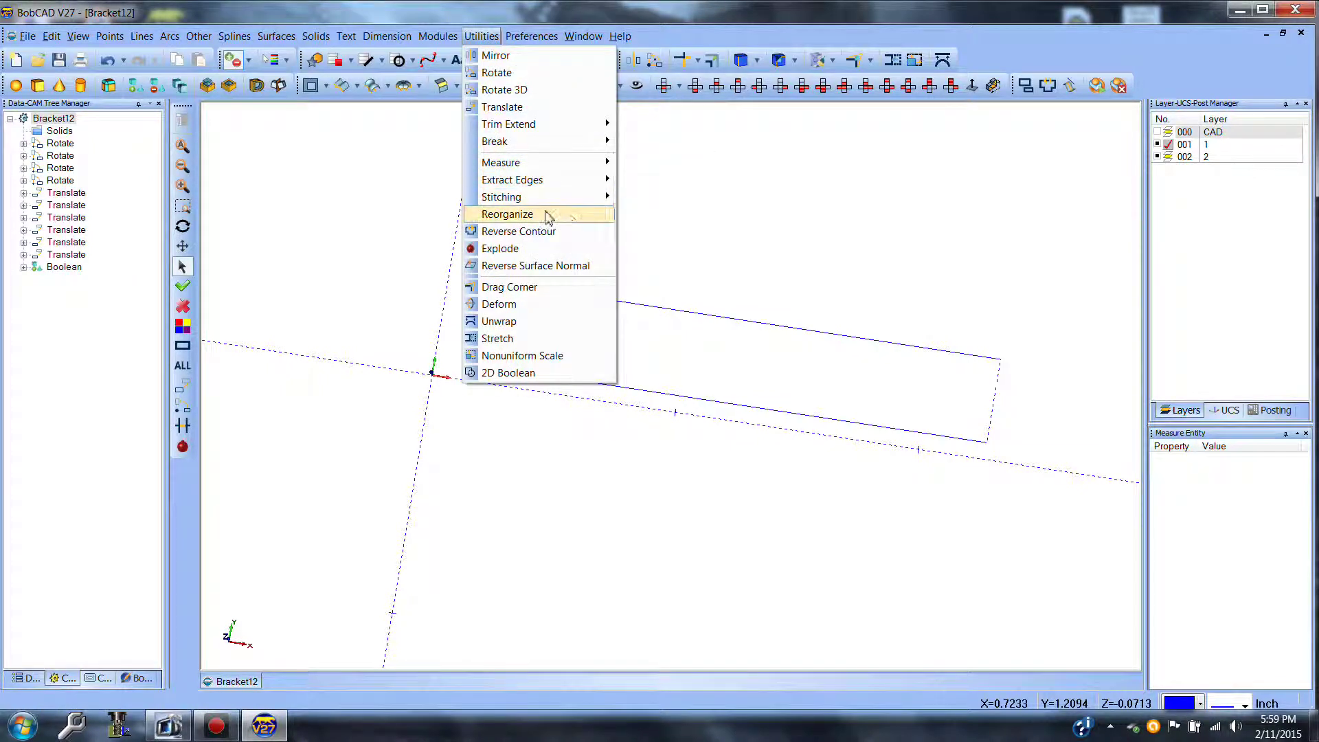
pyautogui.moveTo(549, 214)
pyautogui.click(656, 249)
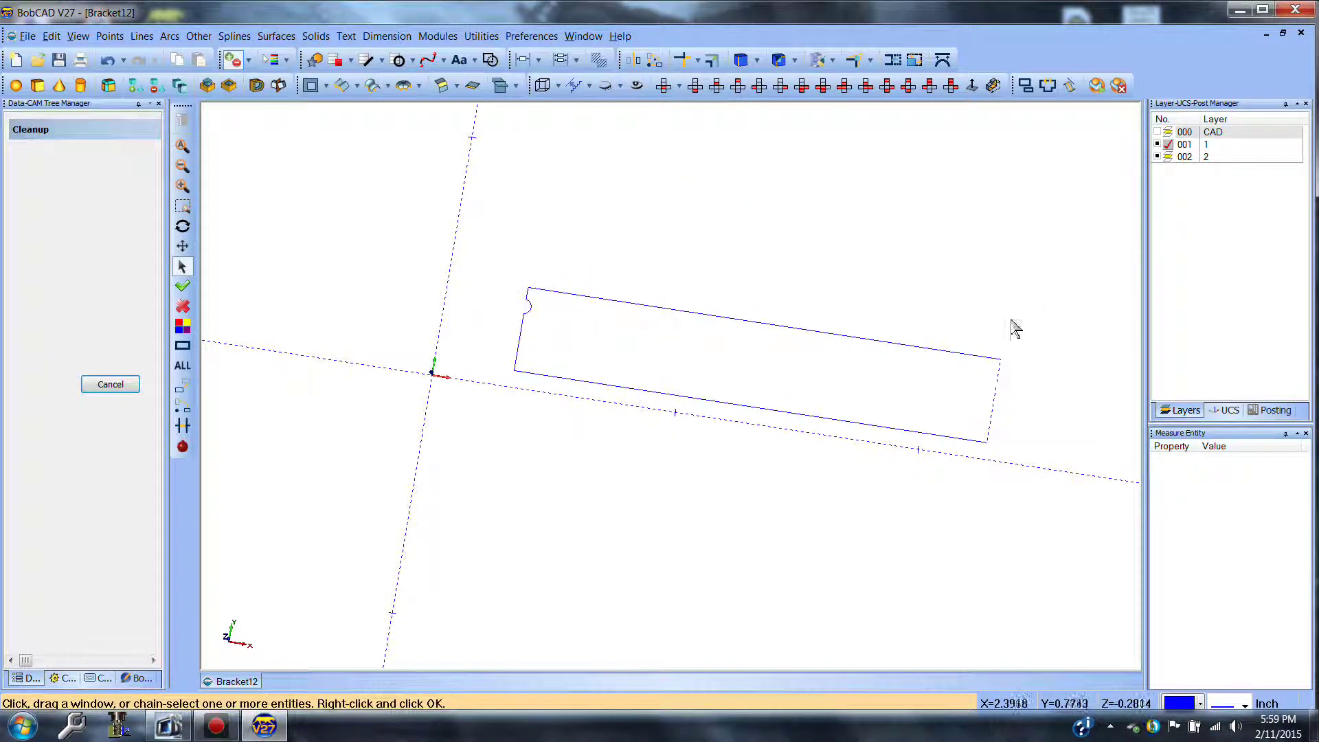
pyautogui.moveTo(983, 367); pyautogui.dragTo(1016, 435)
pyautogui.rightClick(920, 244)
pyautogui.click(933, 251)
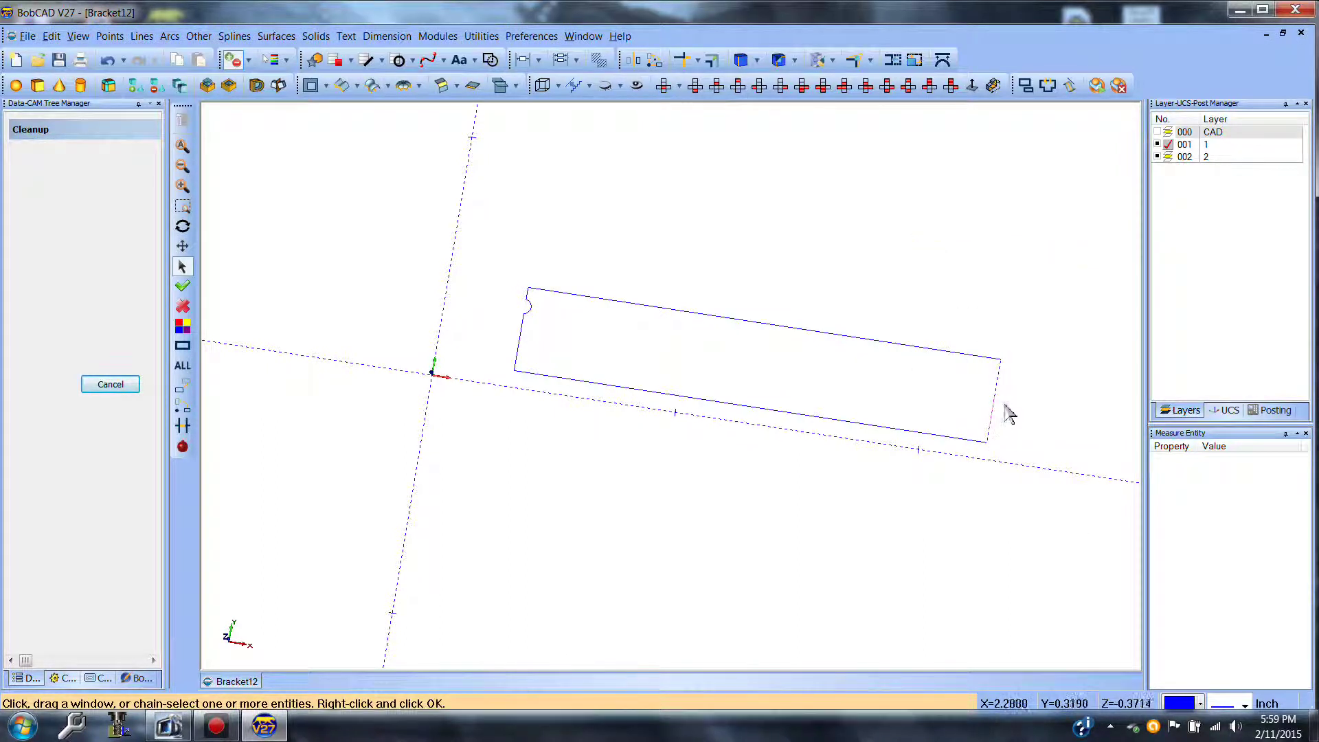
pyautogui.click(109, 384)
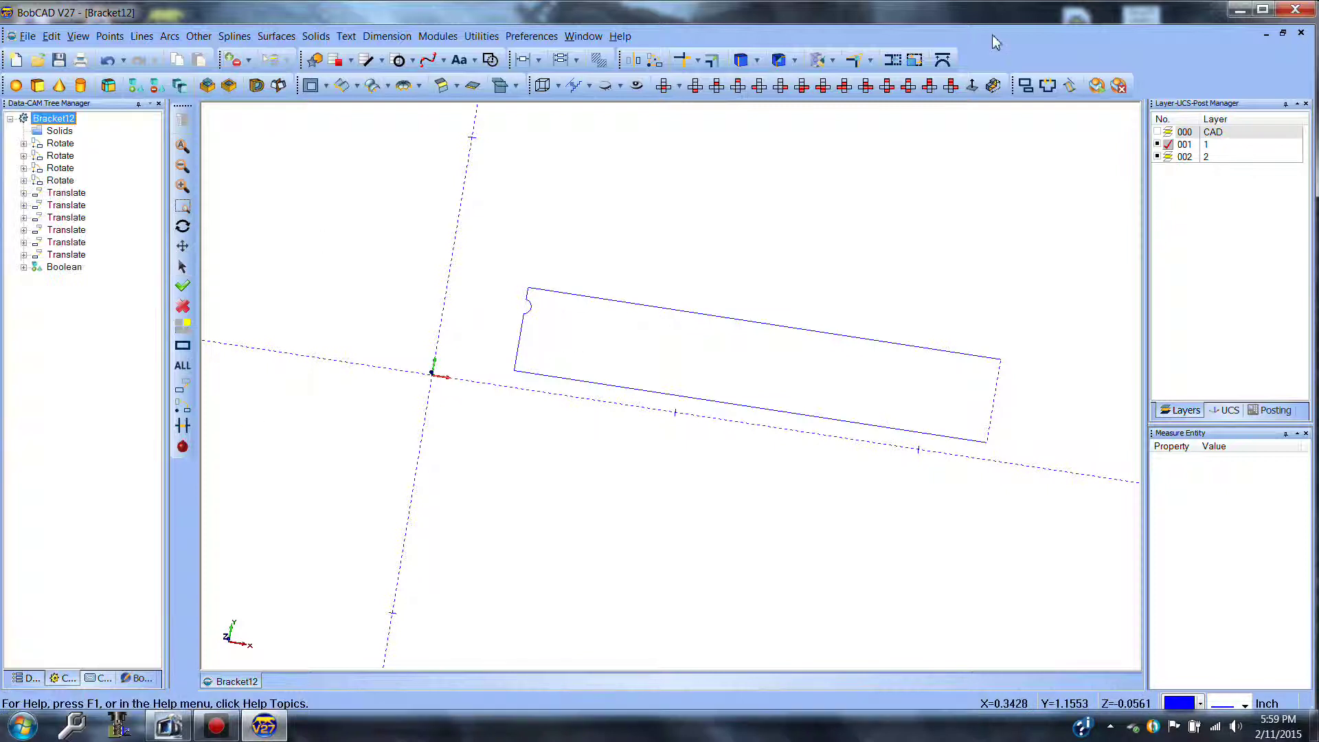
# Make layer 2 active, hide layer 1 and show the CAD layer
pyautogui.click(1168, 158)
pyautogui.click(1158, 145)
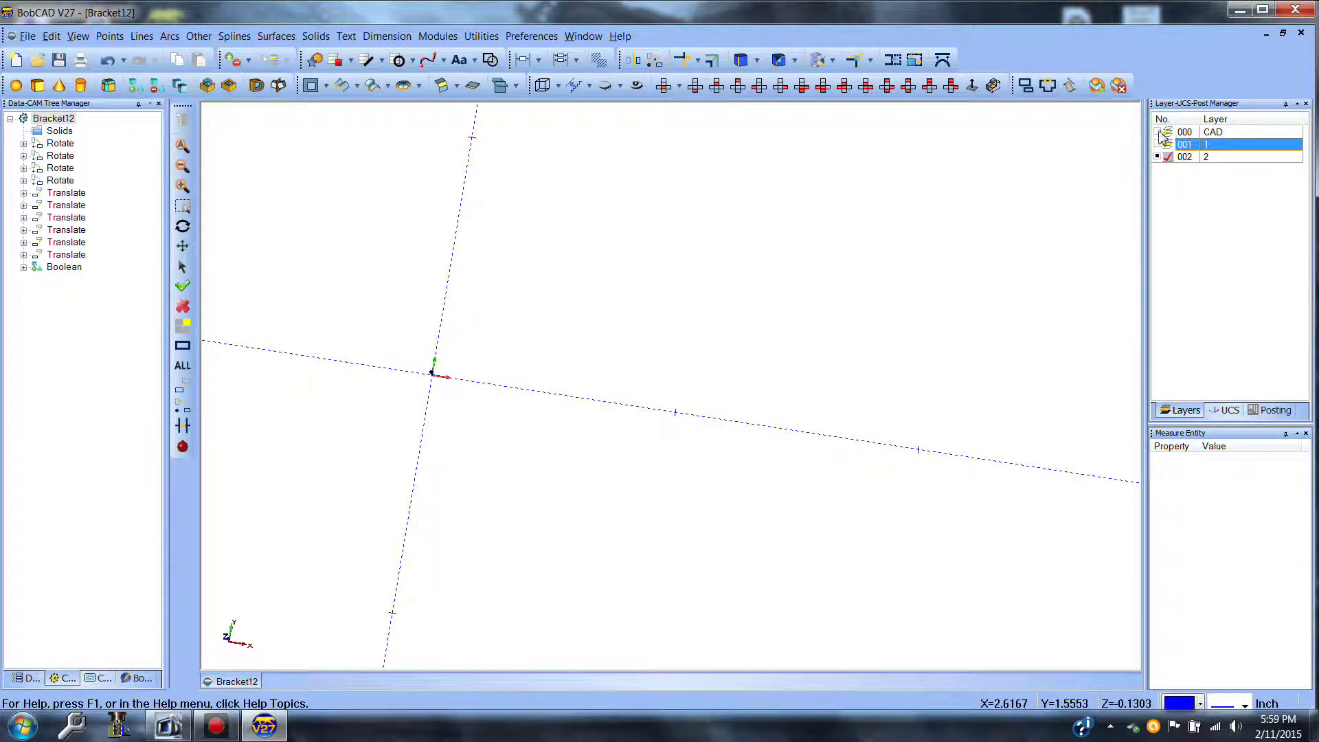
pyautogui.click(1157, 131)
# Extract the edges of the inner slot's floor face onto layer 2 with Extract Single Edge
pyautogui.click(481, 35)
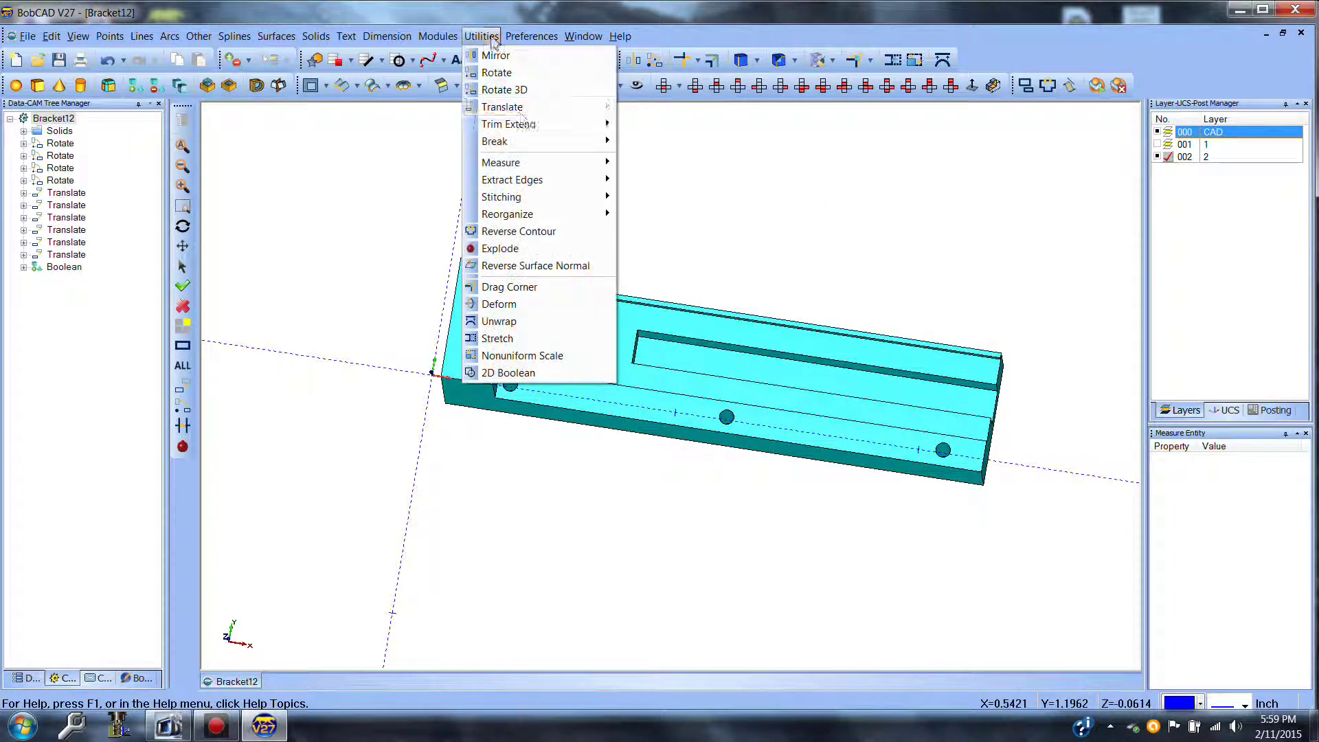
pyautogui.moveTo(558, 179)
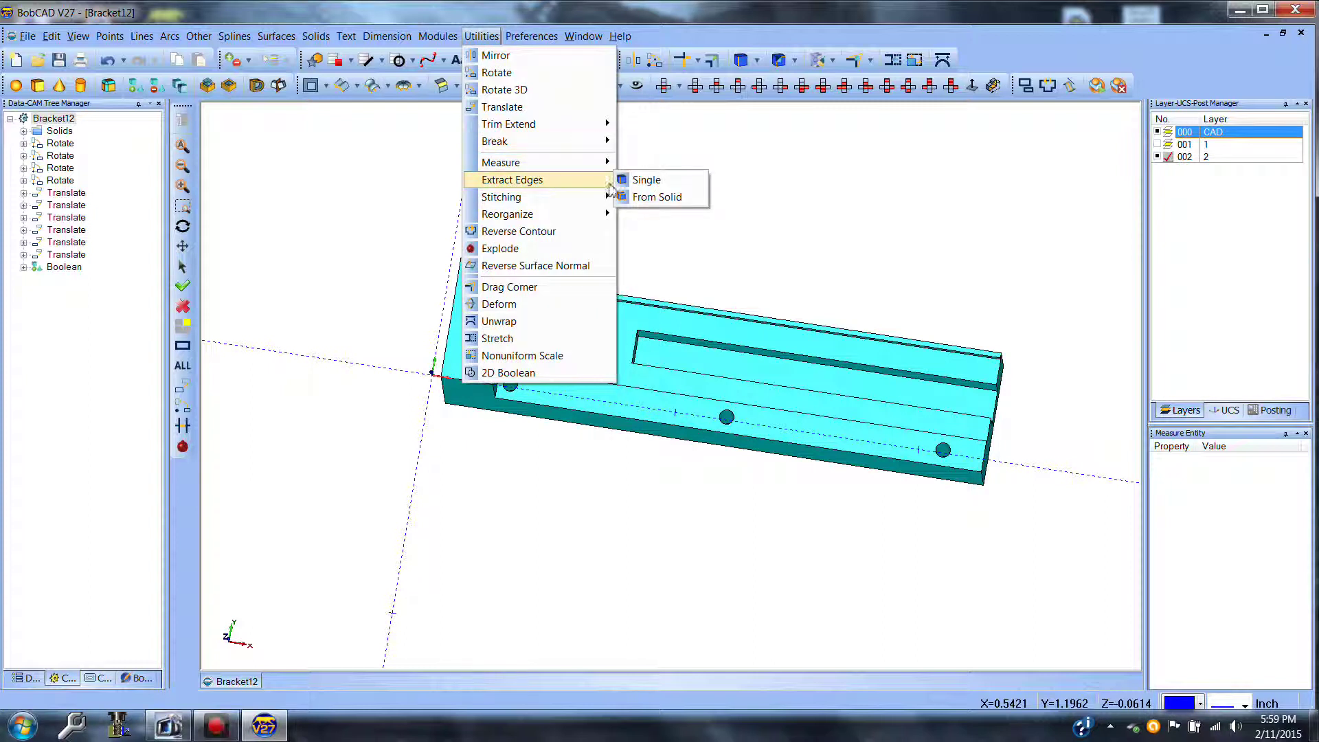
pyautogui.click(636, 180)
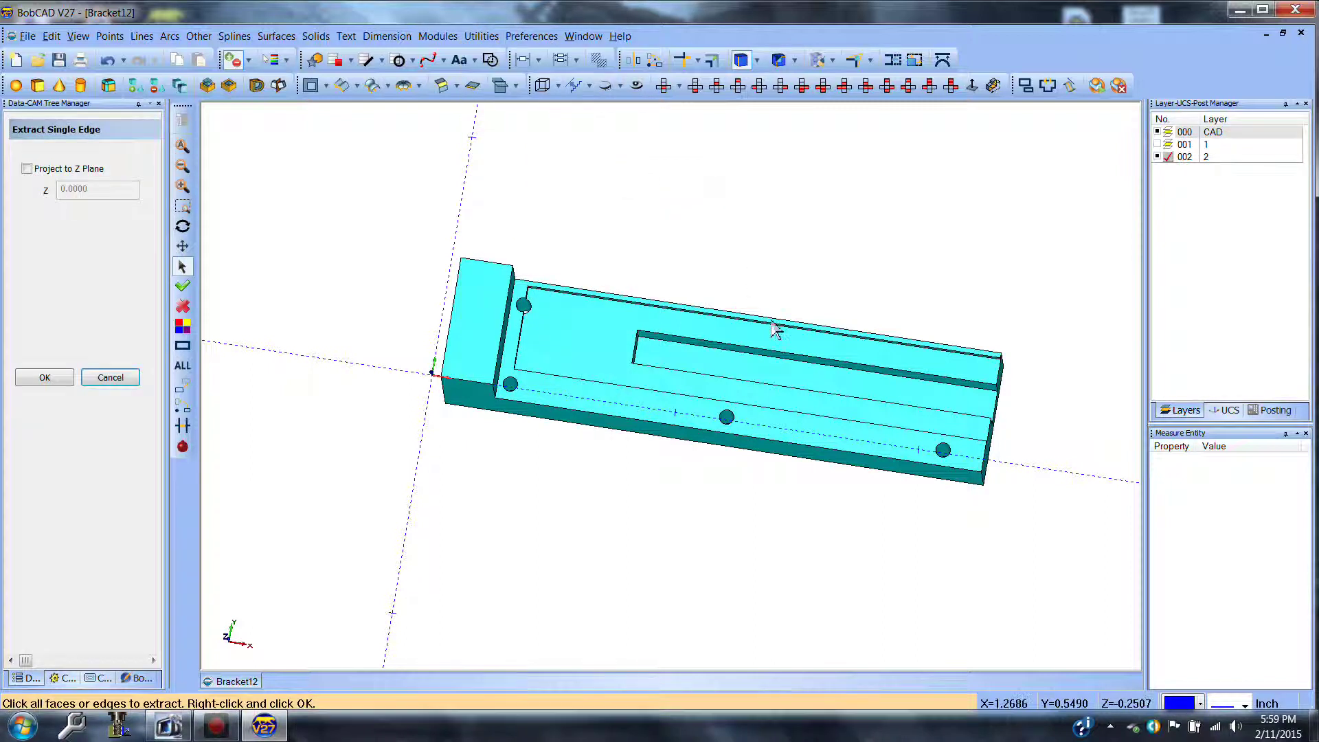
pyautogui.click(790, 378)
pyautogui.rightClick(820, 234)
pyautogui.click(841, 242)
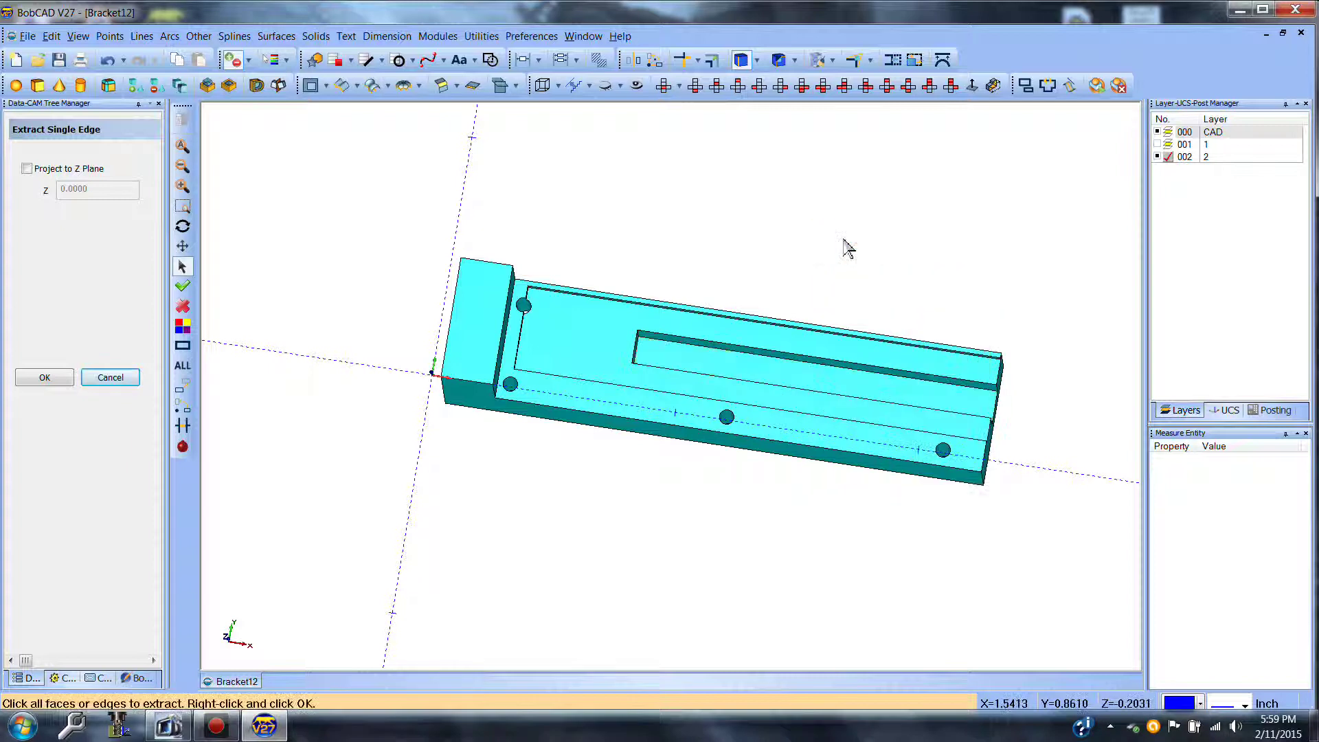
pyautogui.click(118, 379)
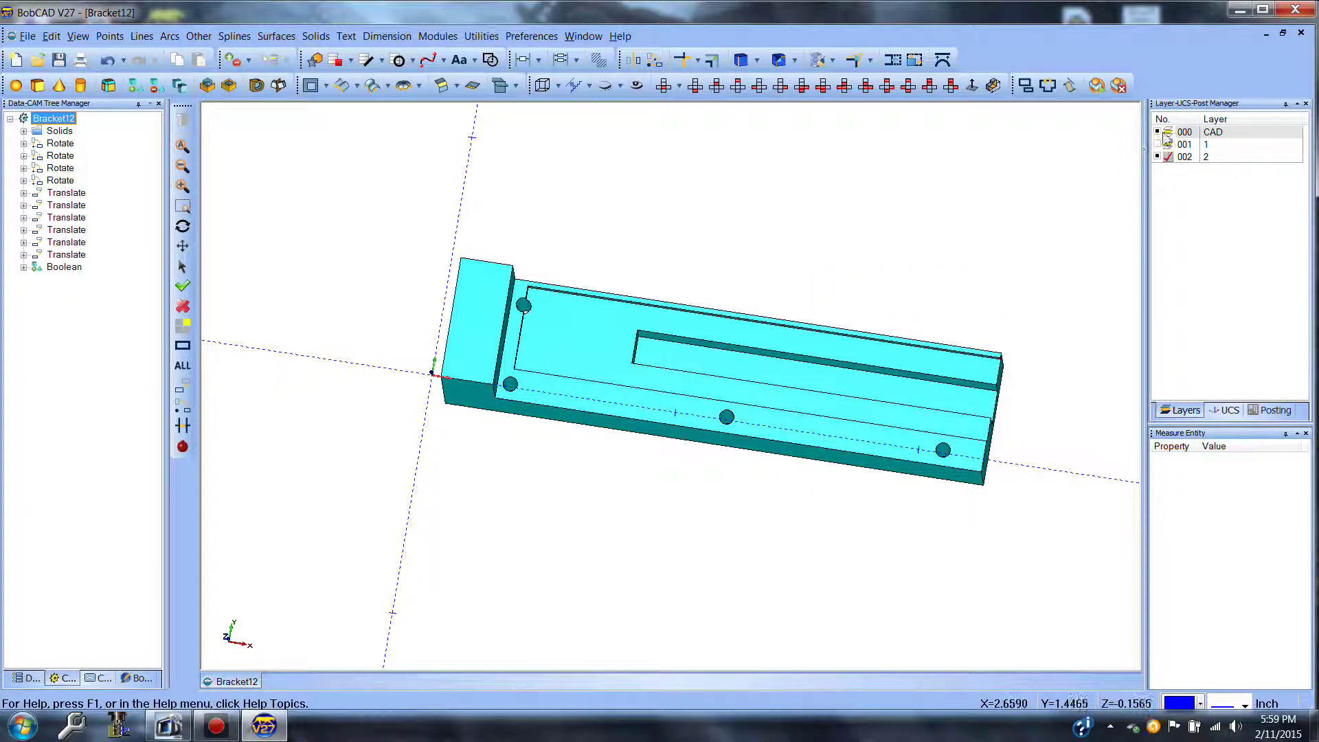
# Hide the CAD layer and change the short line at the slot outline's open end to the dotted line style
pyautogui.click(1159, 133)
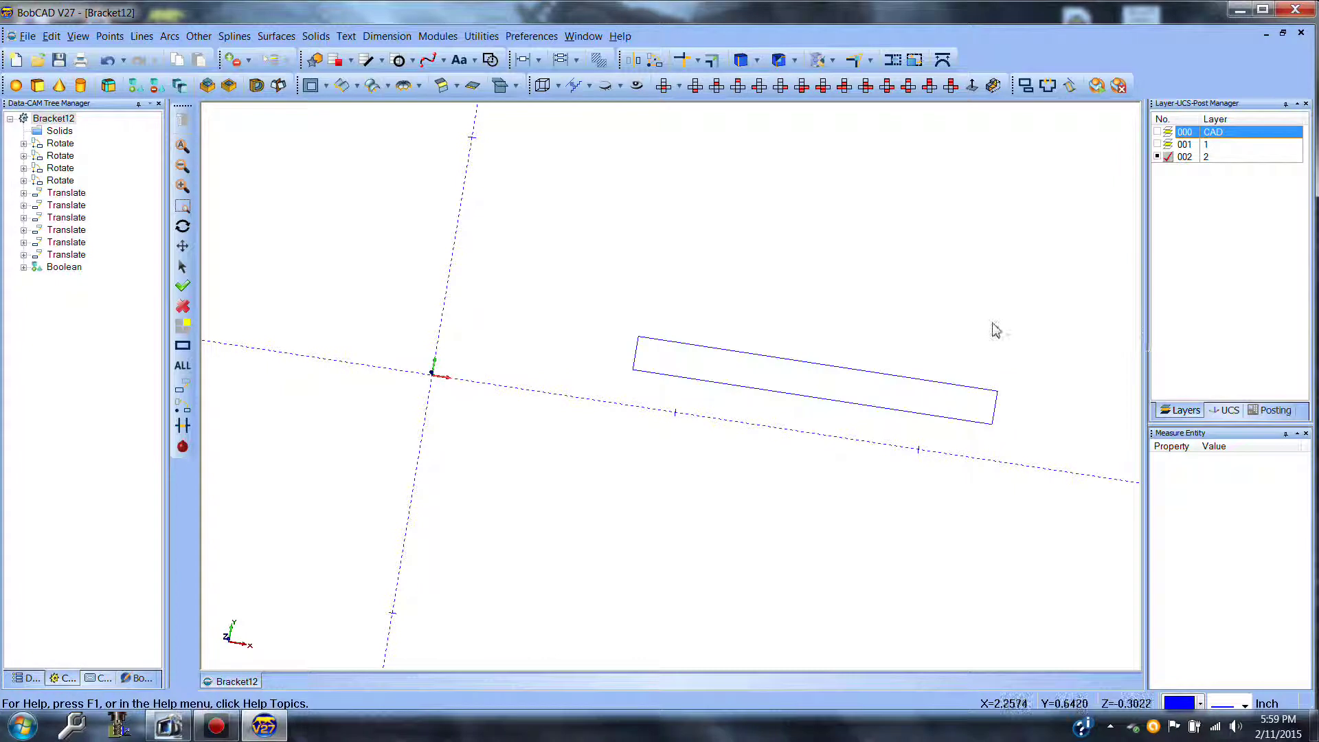
pyautogui.click(187, 268)
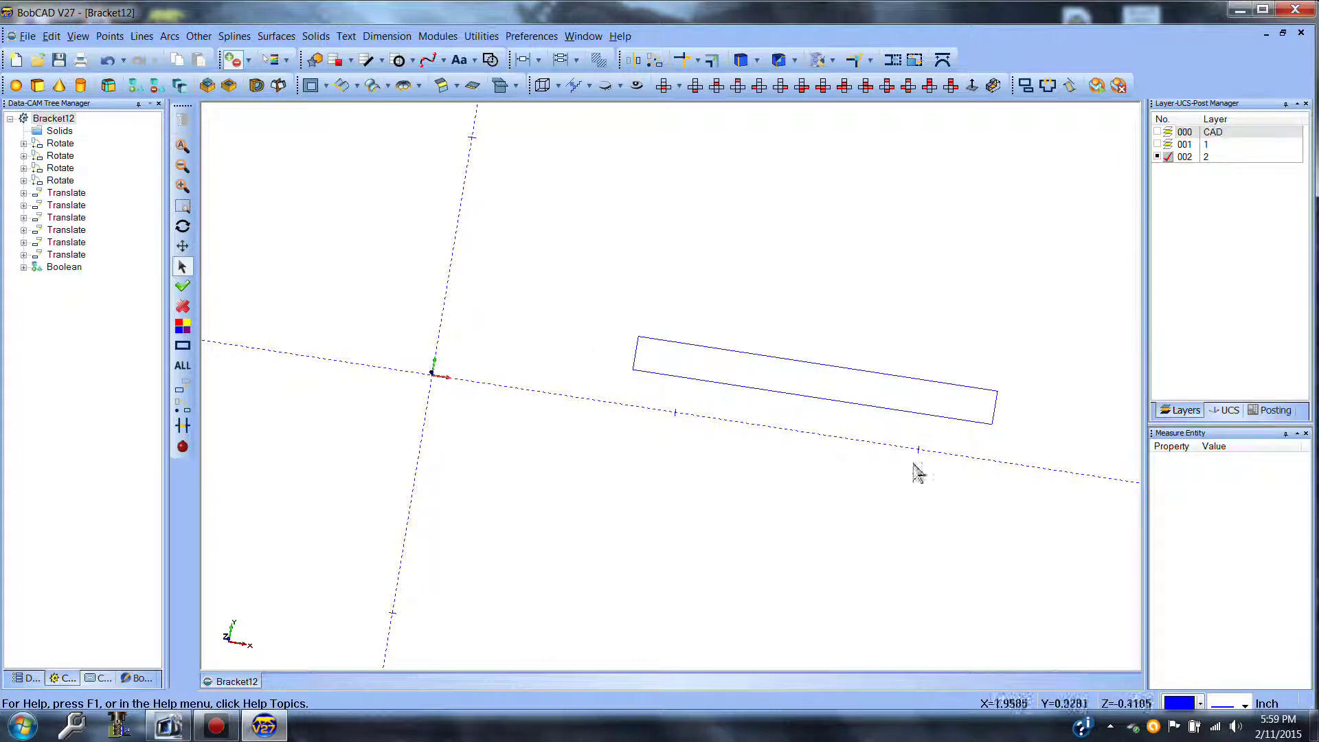
pyautogui.rightClick(810, 272)
pyautogui.moveTo(849, 414)
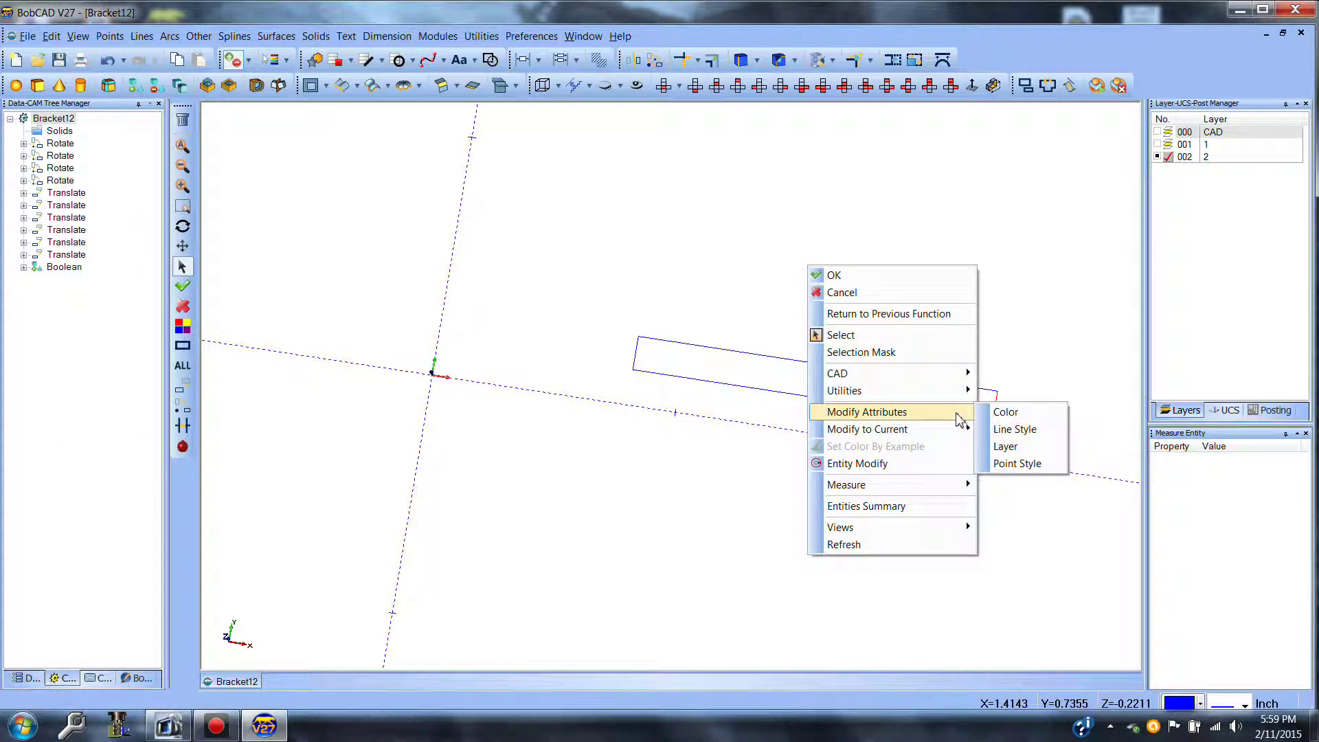
pyautogui.click(996, 431)
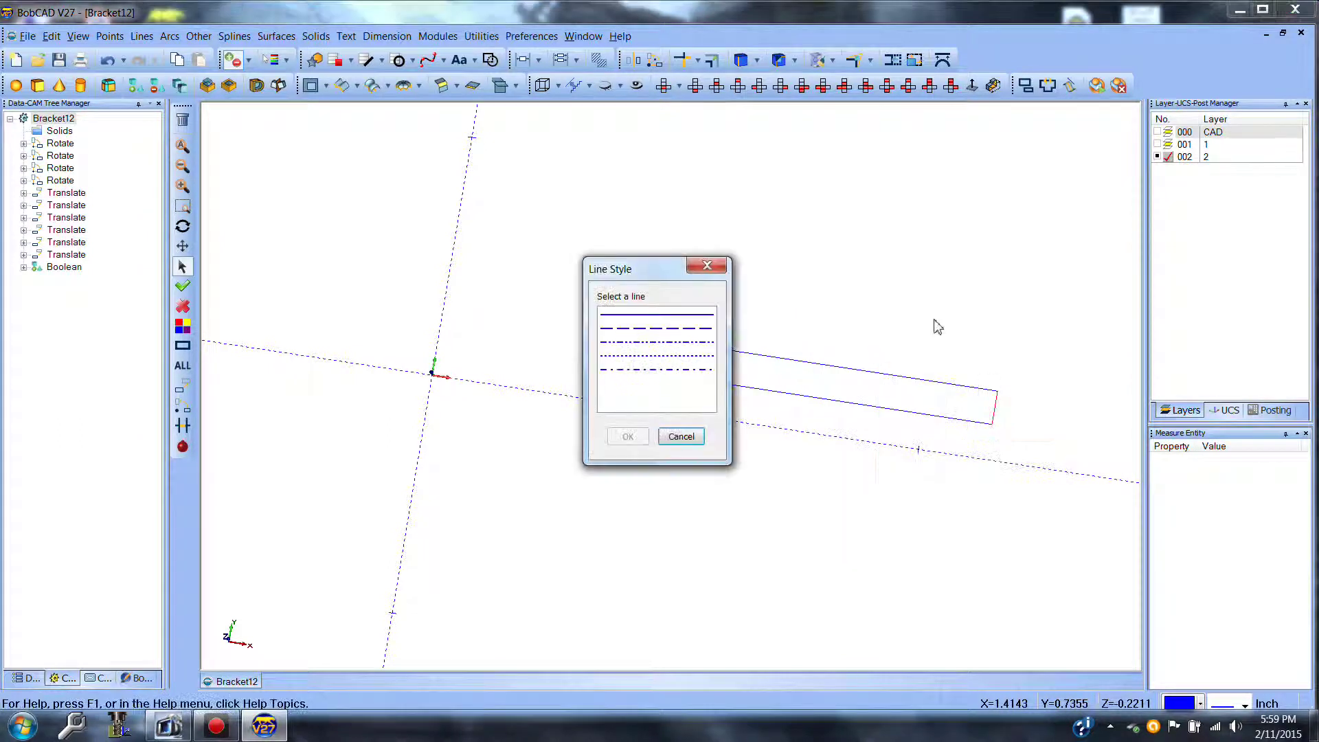
pyautogui.click(686, 357)
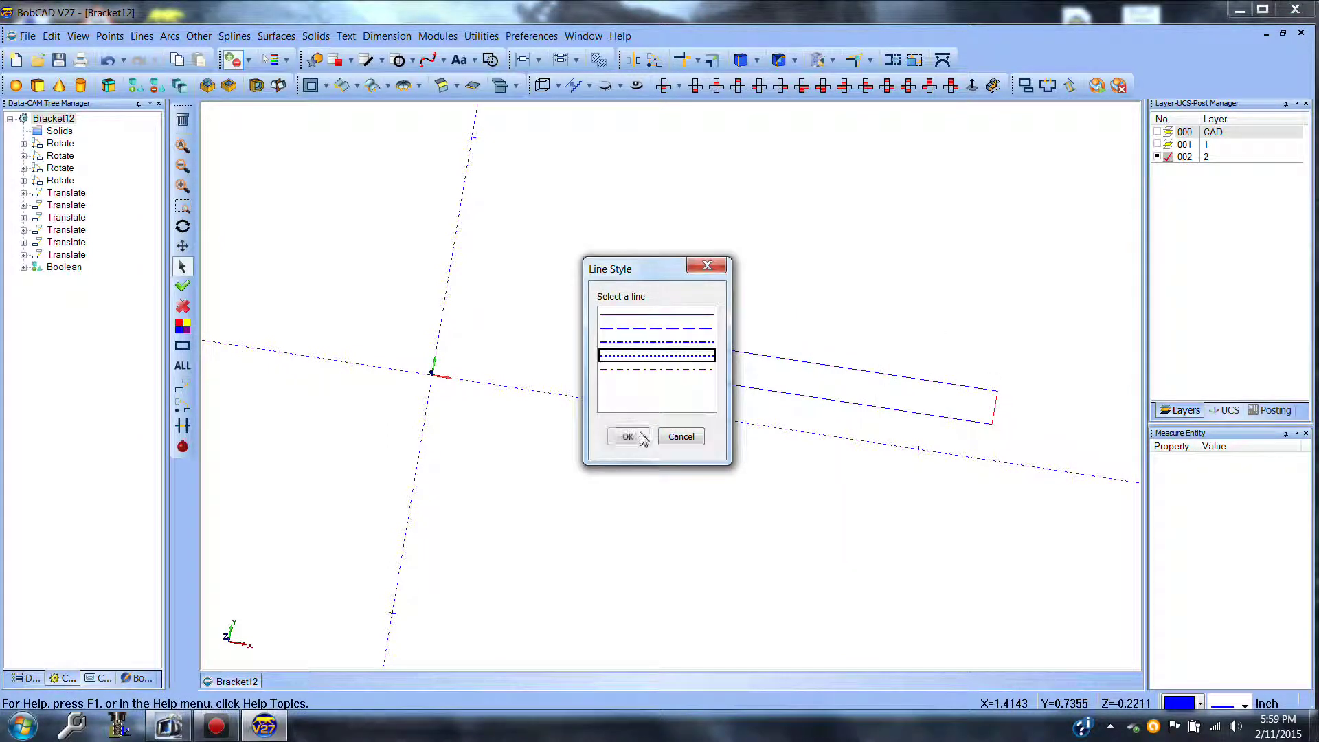
pyautogui.click(628, 436)
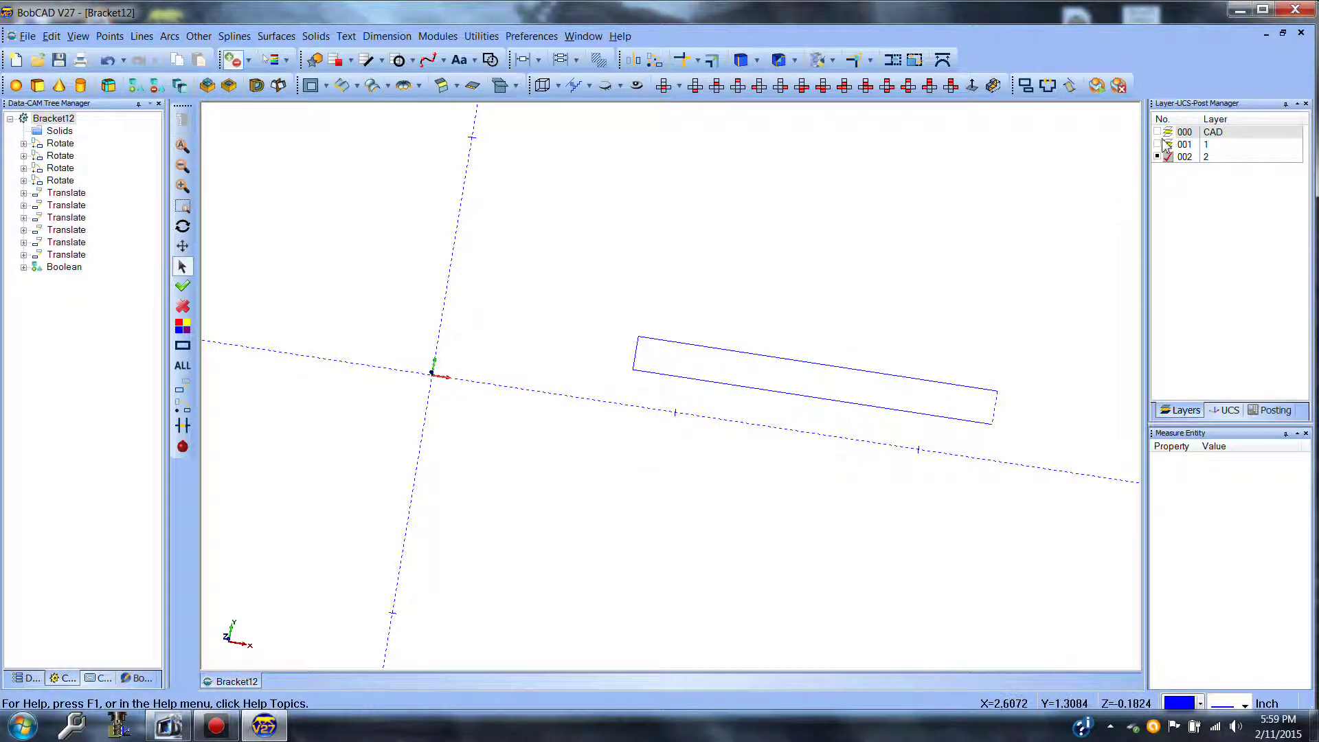
# Make layer 1 active, hide layer 2 and show the CAD layer
pyautogui.click(1158, 144)
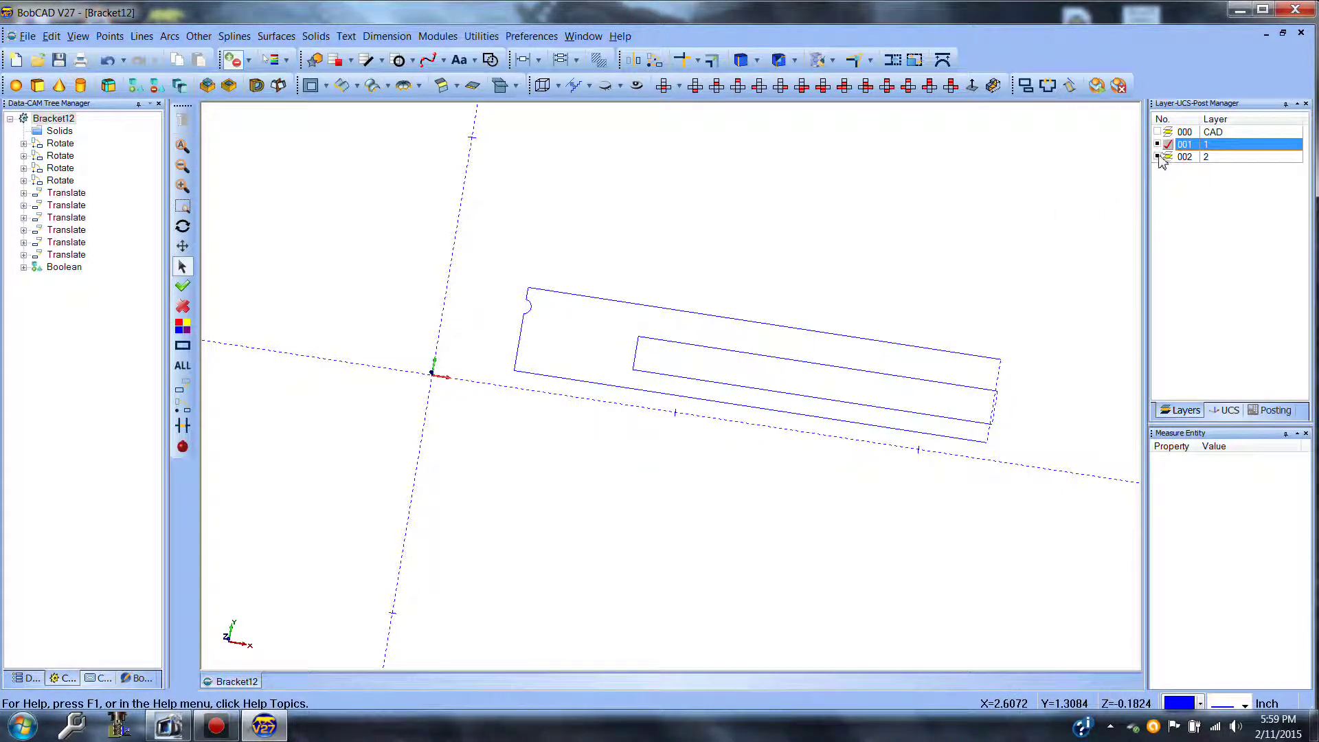
pyautogui.click(1158, 157)
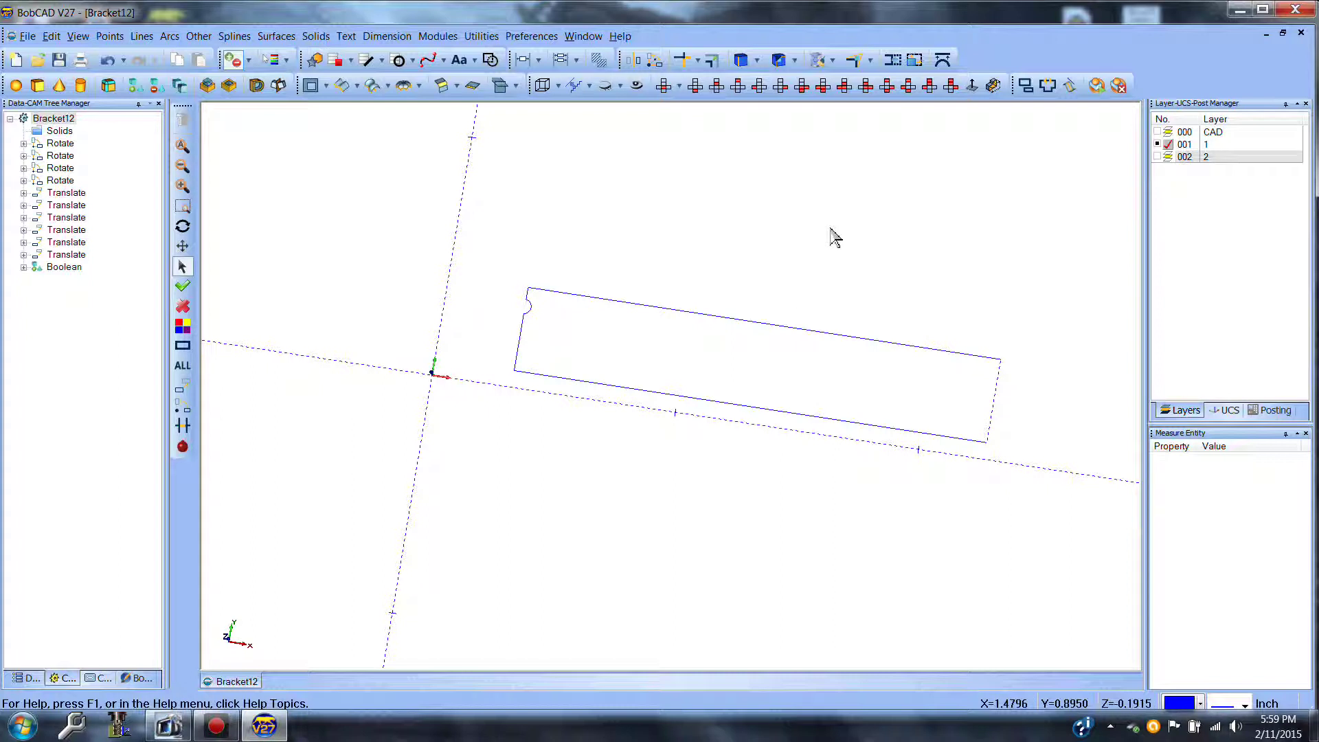
pyautogui.click(1158, 131)
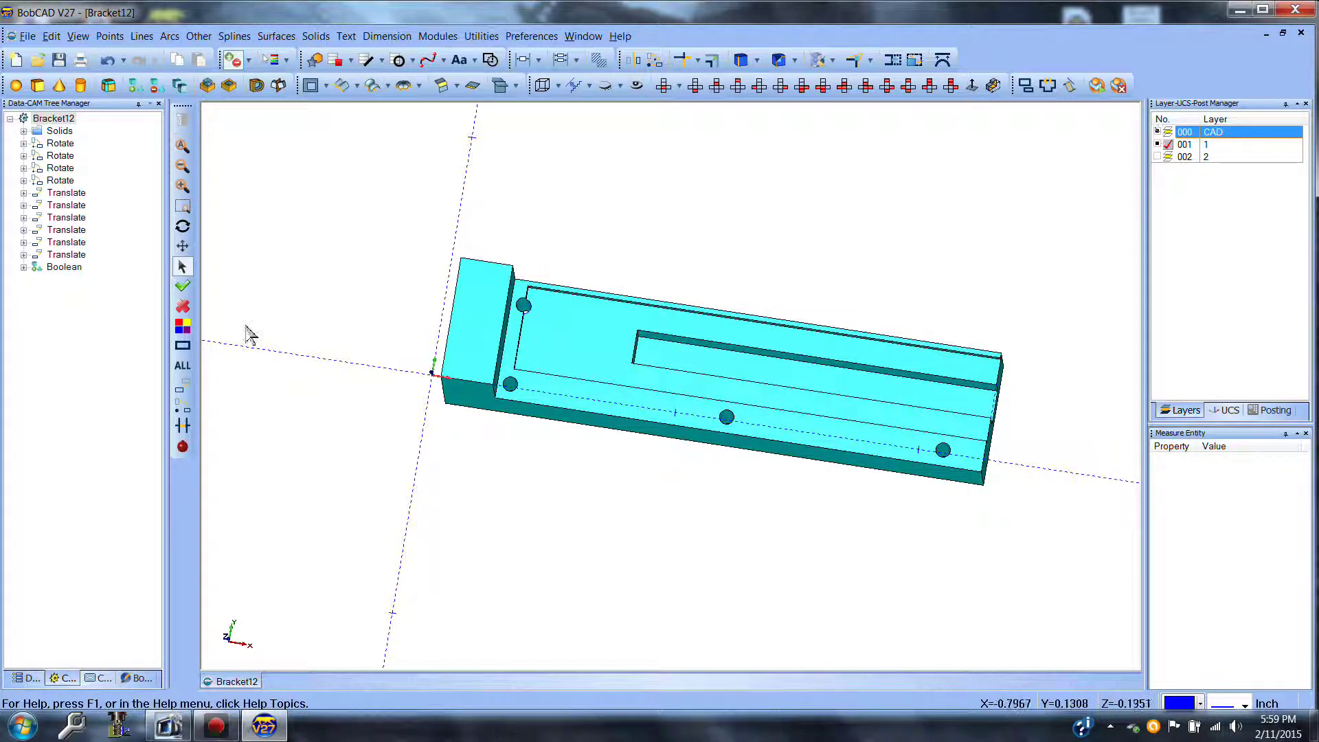
# Create a new Milling job using the BC_3x_Mill machine
pyautogui.click(102, 678)
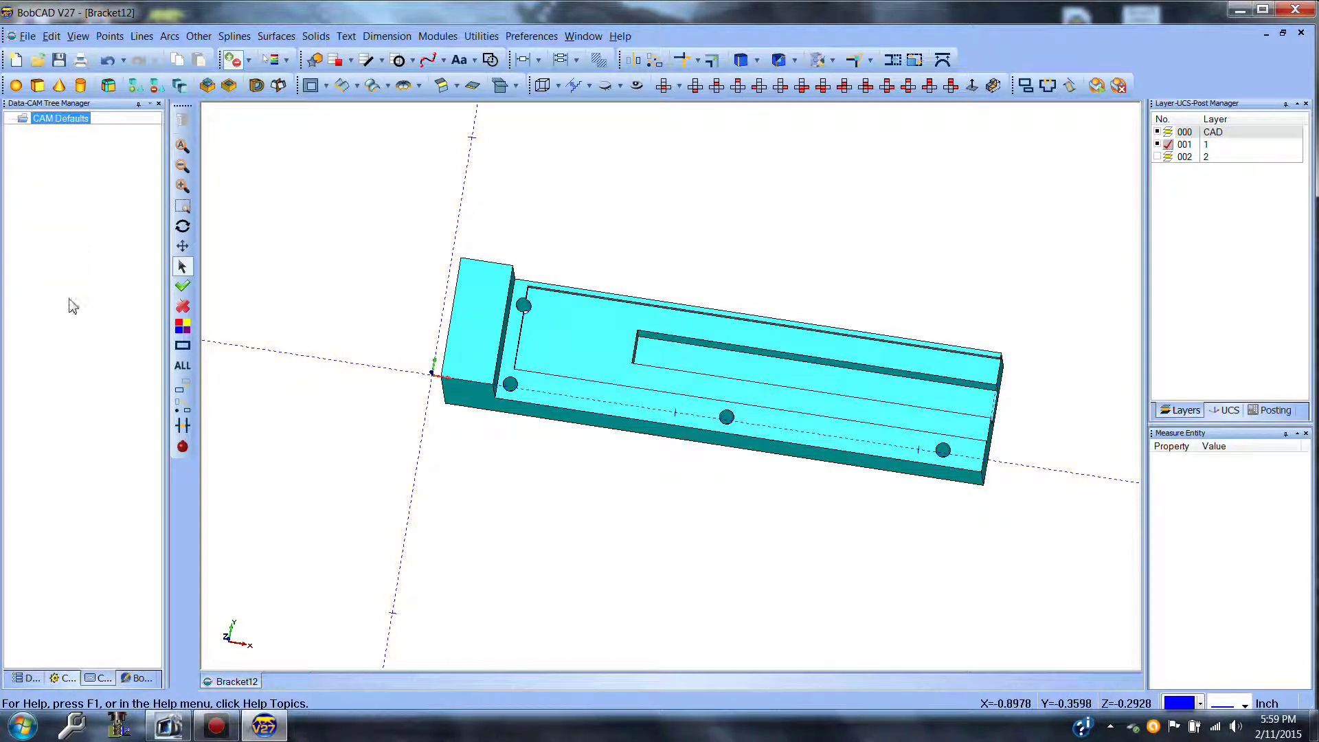
pyautogui.rightClick(67, 120)
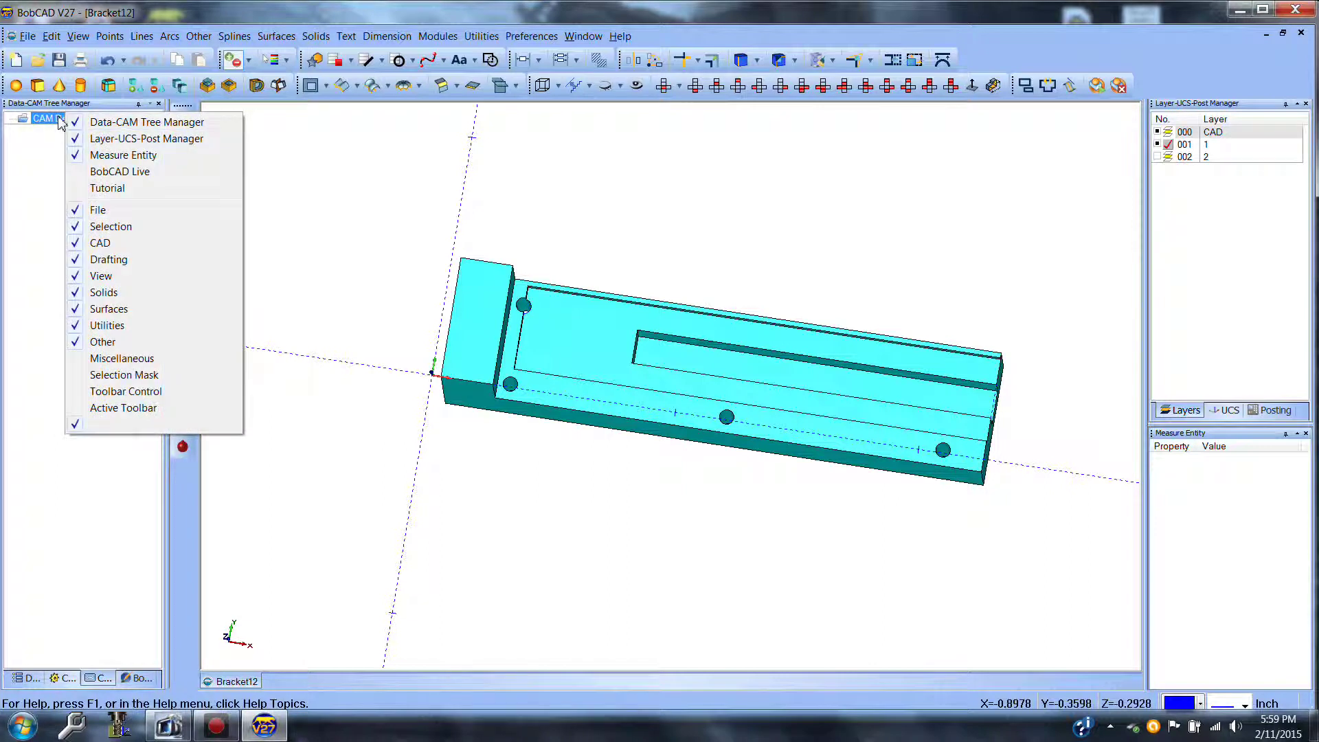
pyautogui.rightClick(61, 123)
pyautogui.click(81, 130)
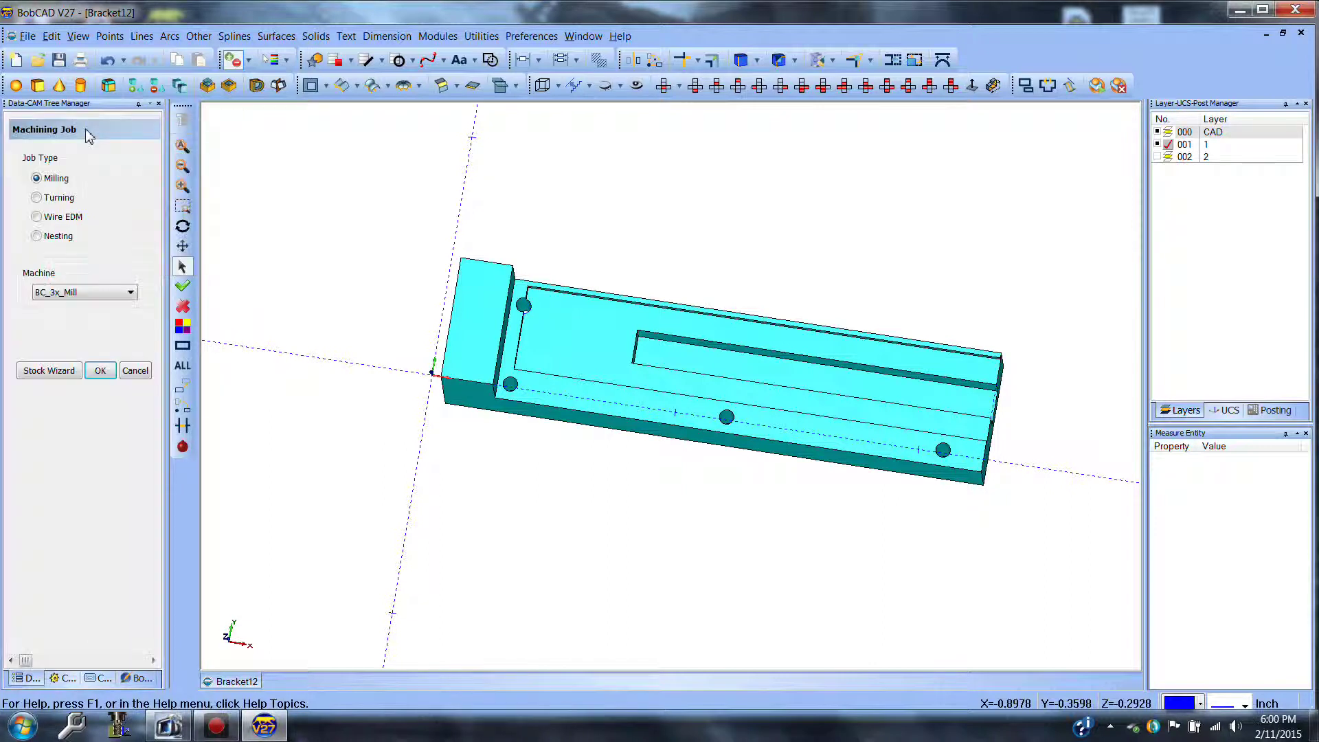
pyautogui.click(96, 364)
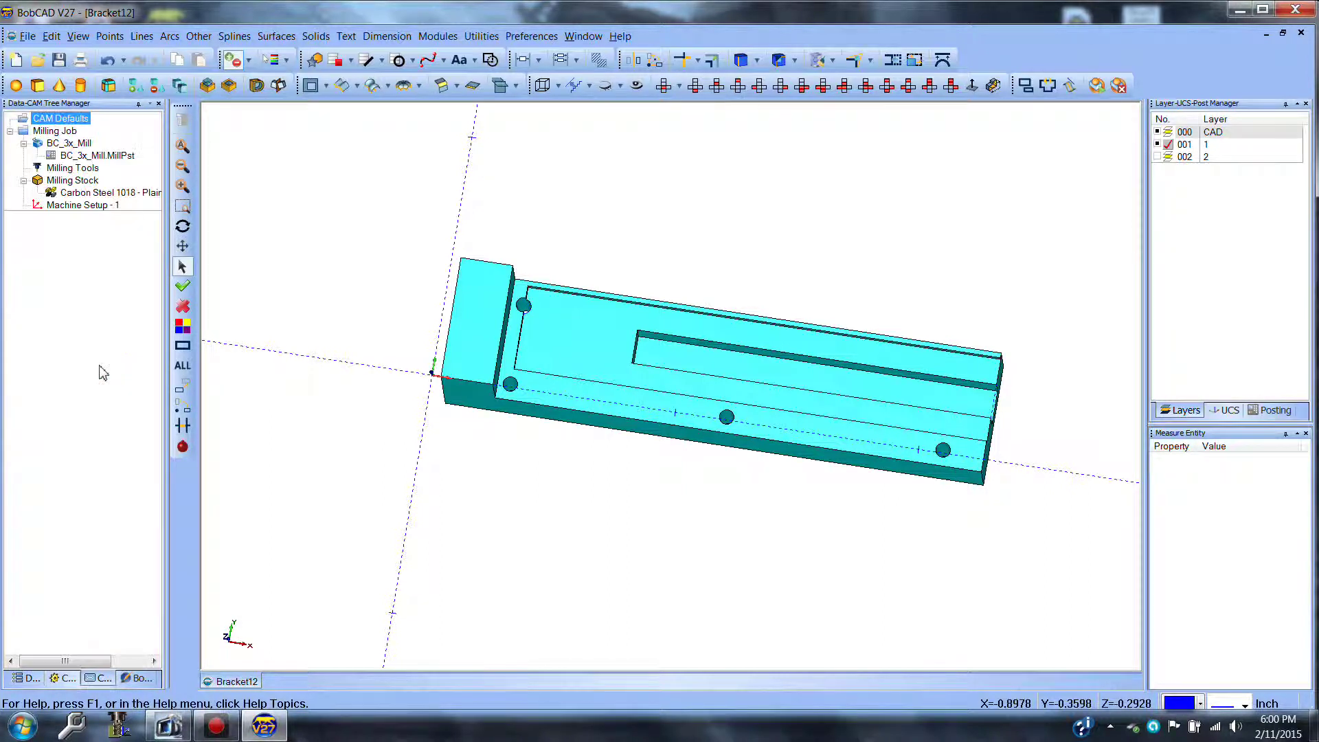
# Define rectangular milling stock from the automatic workspace bounding box with zero offsets
pyautogui.click(86, 181)
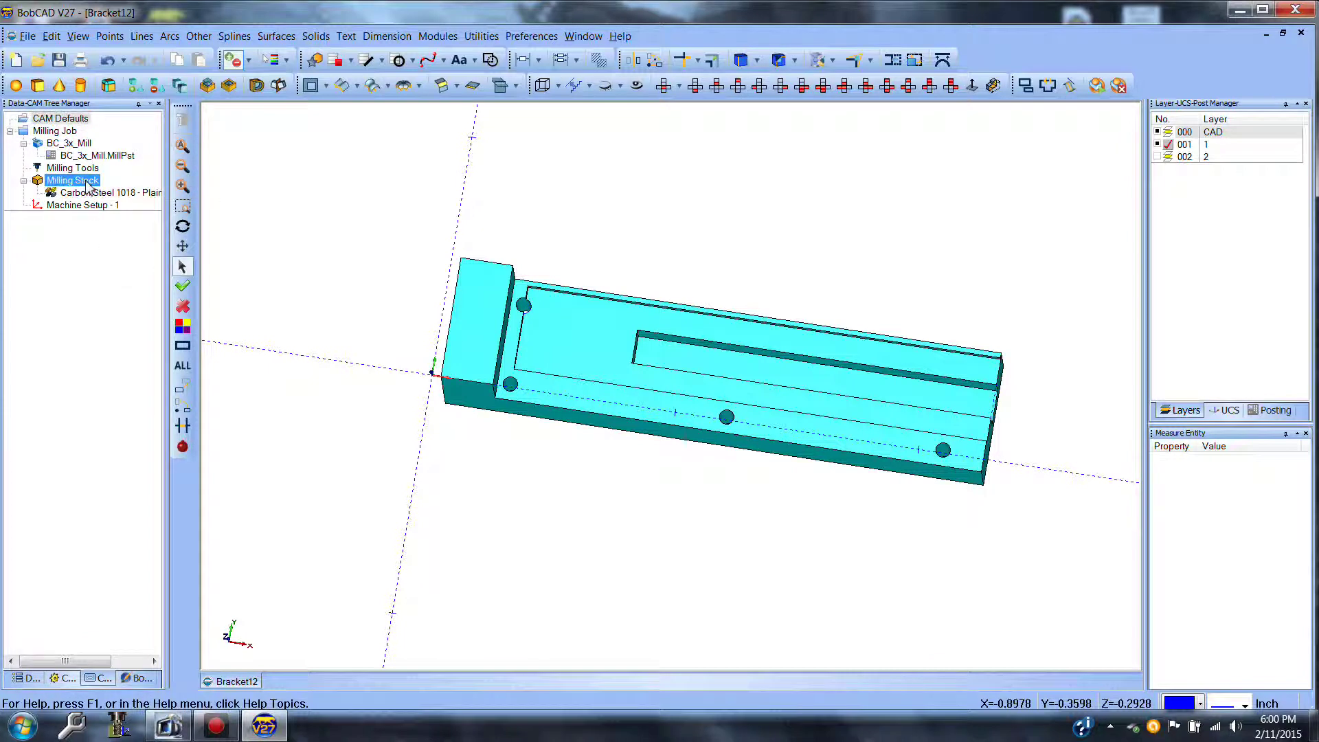
pyautogui.rightClick(88, 185)
pyautogui.click(140, 191)
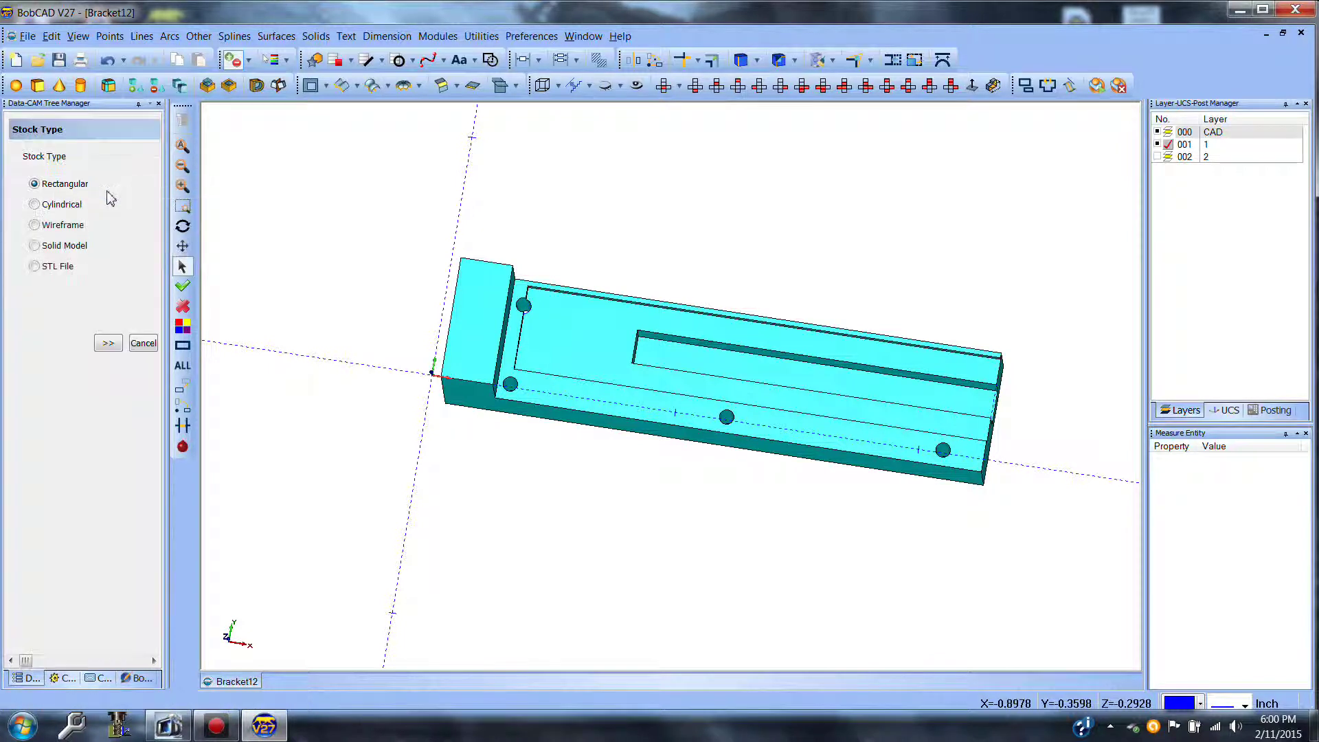
pyautogui.click(107, 342)
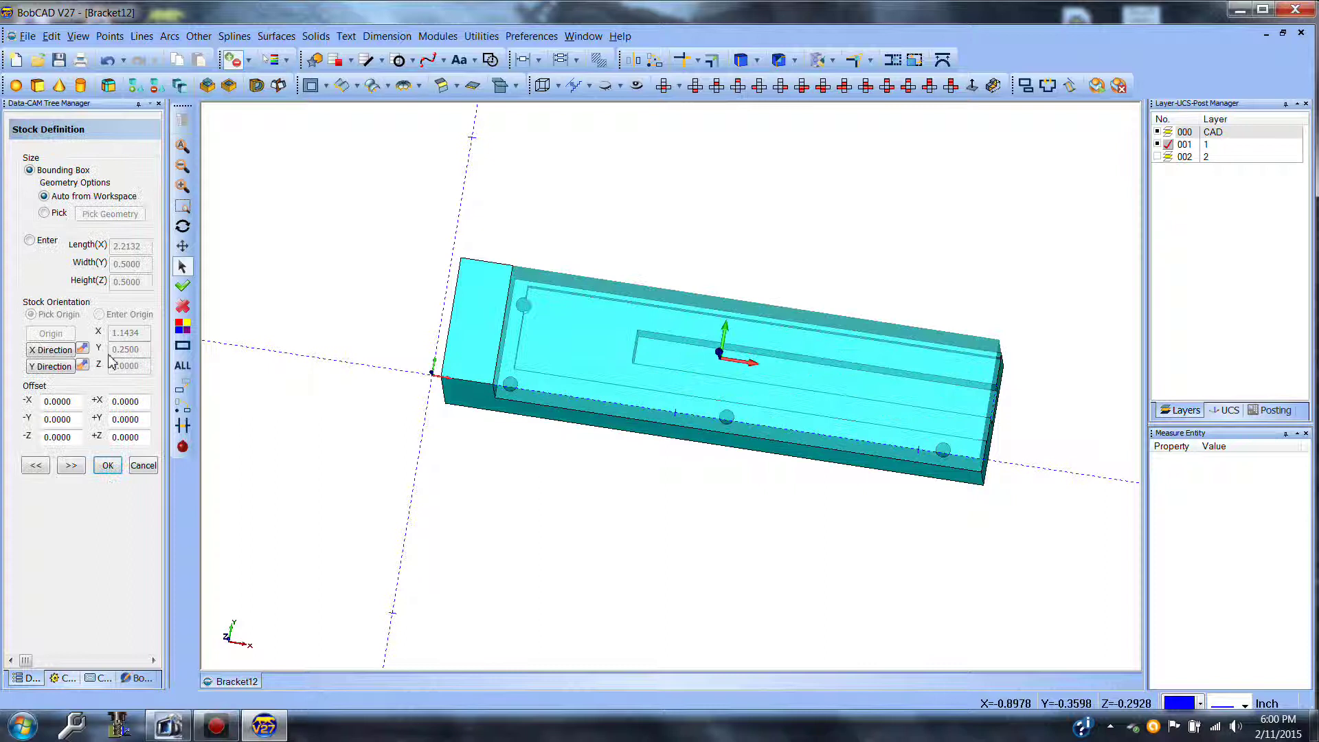
pyautogui.click(108, 465)
# Set the stock transparency to its highest level
pyautogui.rightClick(90, 187)
pyautogui.click(120, 228)
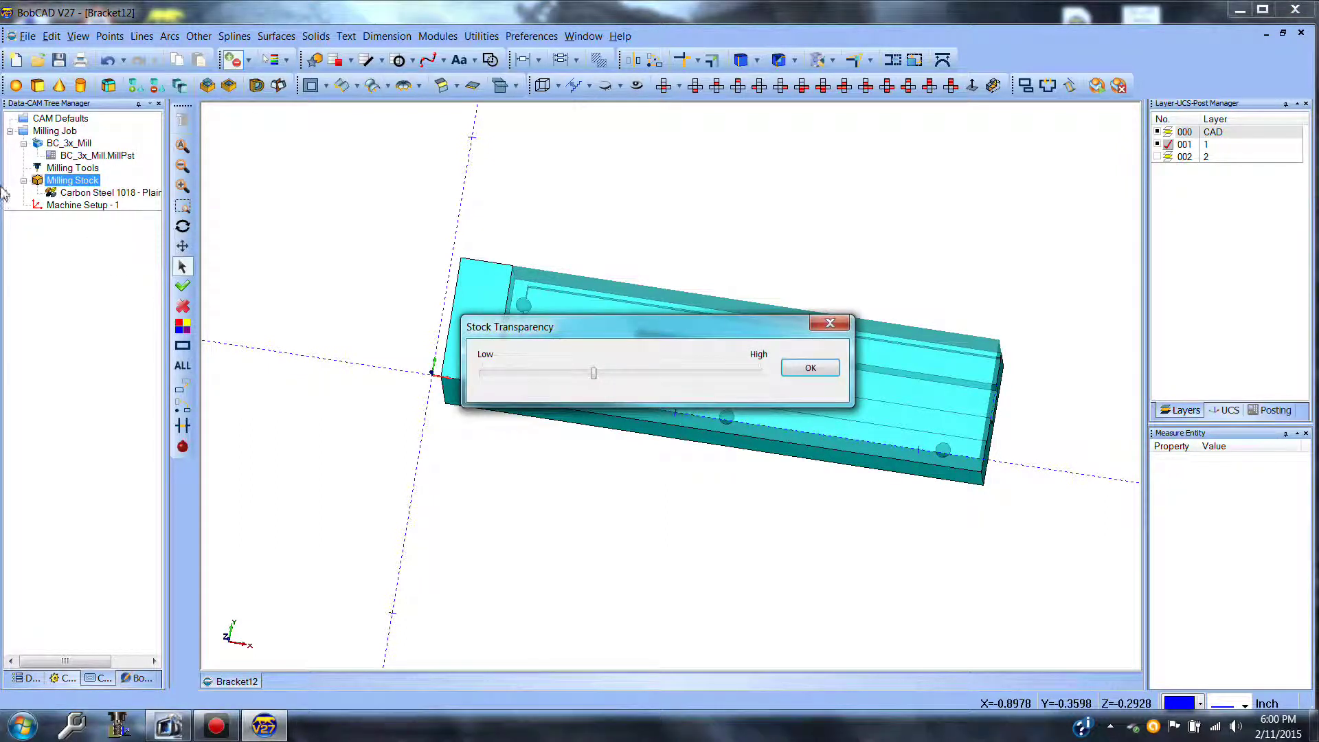
pyautogui.moveTo(594, 374); pyautogui.dragTo(801, 341)
pyautogui.click(809, 369)
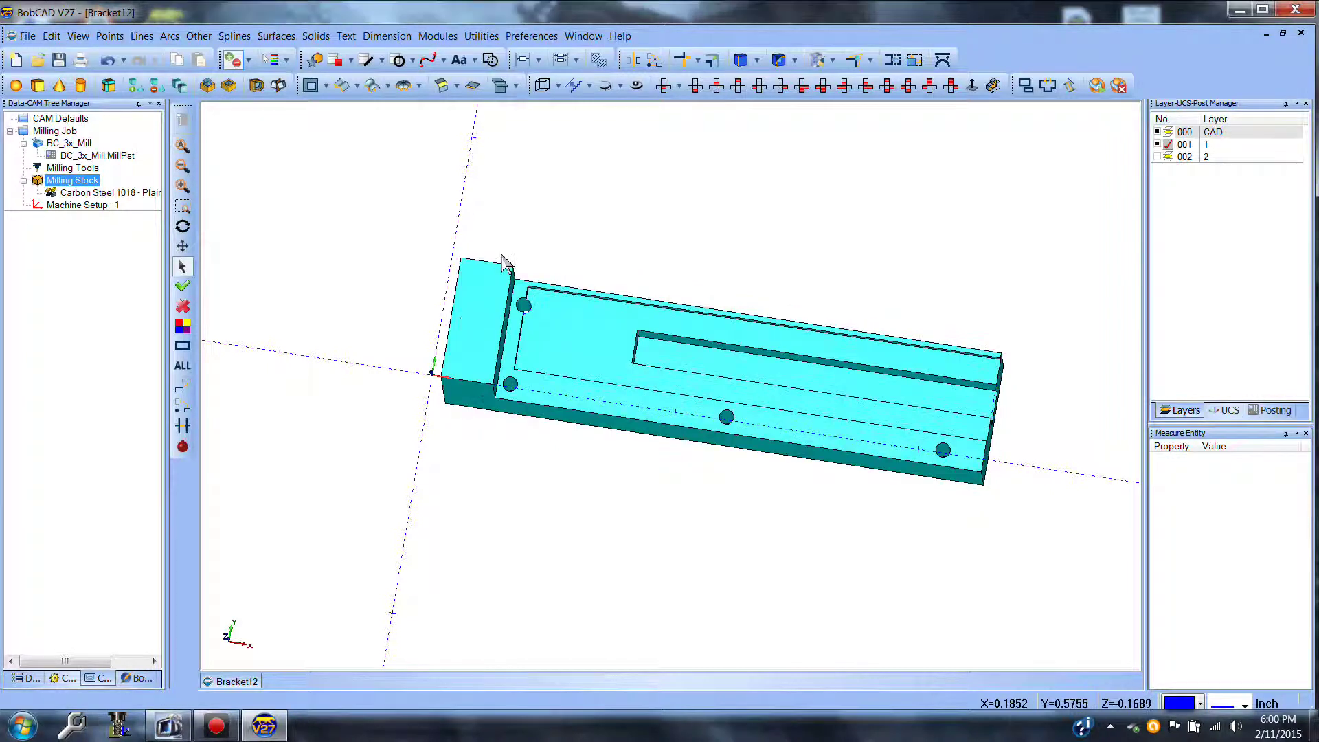
# Add a Mill 2 Axis feature to Machine Setup - 1, hide the CAD layer and assign the entire layer 1 pocket outline as its geometry
pyautogui.click(91, 183)
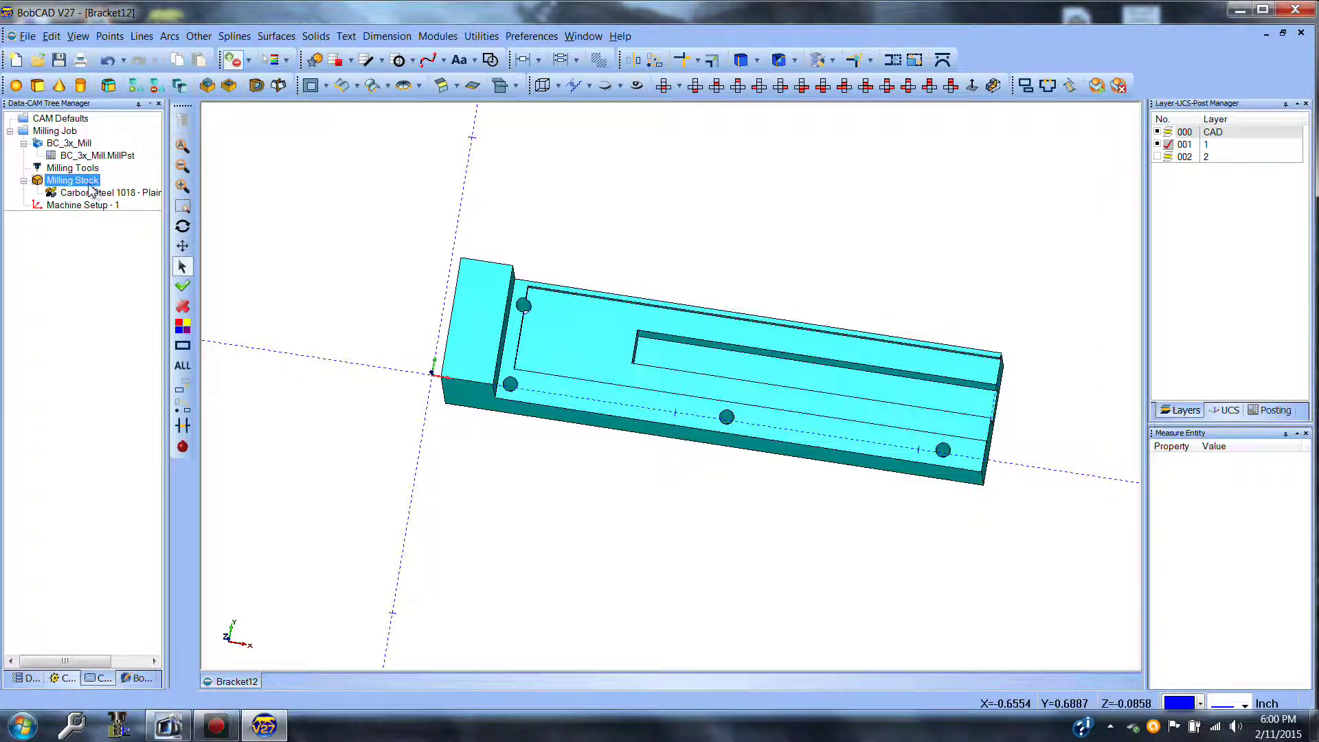
pyautogui.rightClick(89, 206)
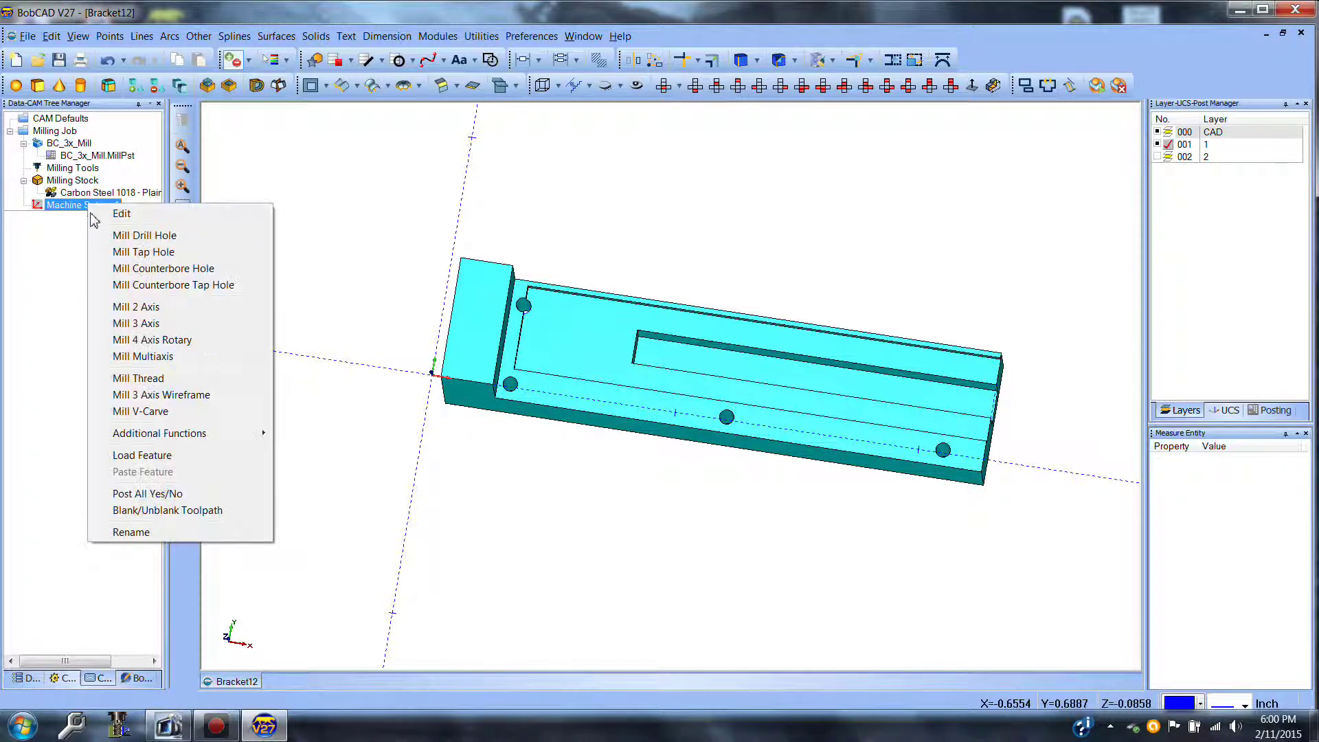
pyautogui.click(138, 307)
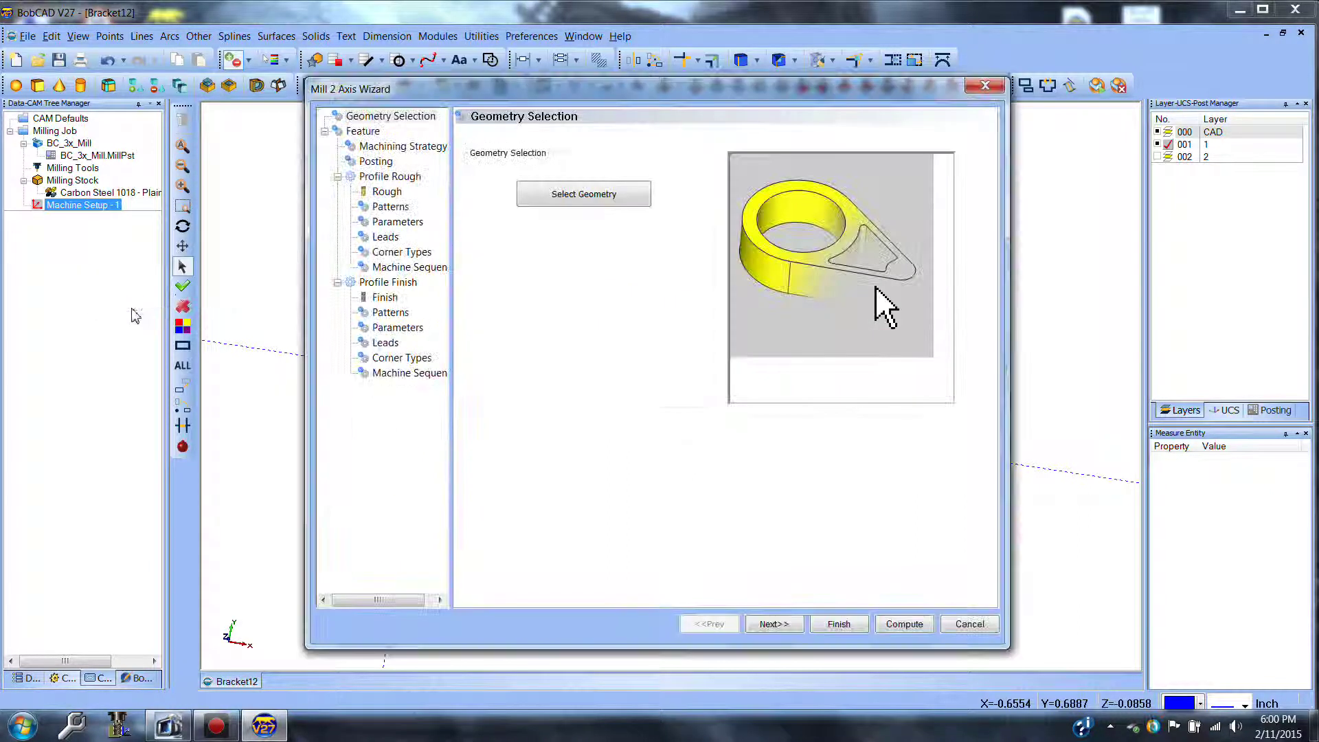
pyautogui.click(603, 193)
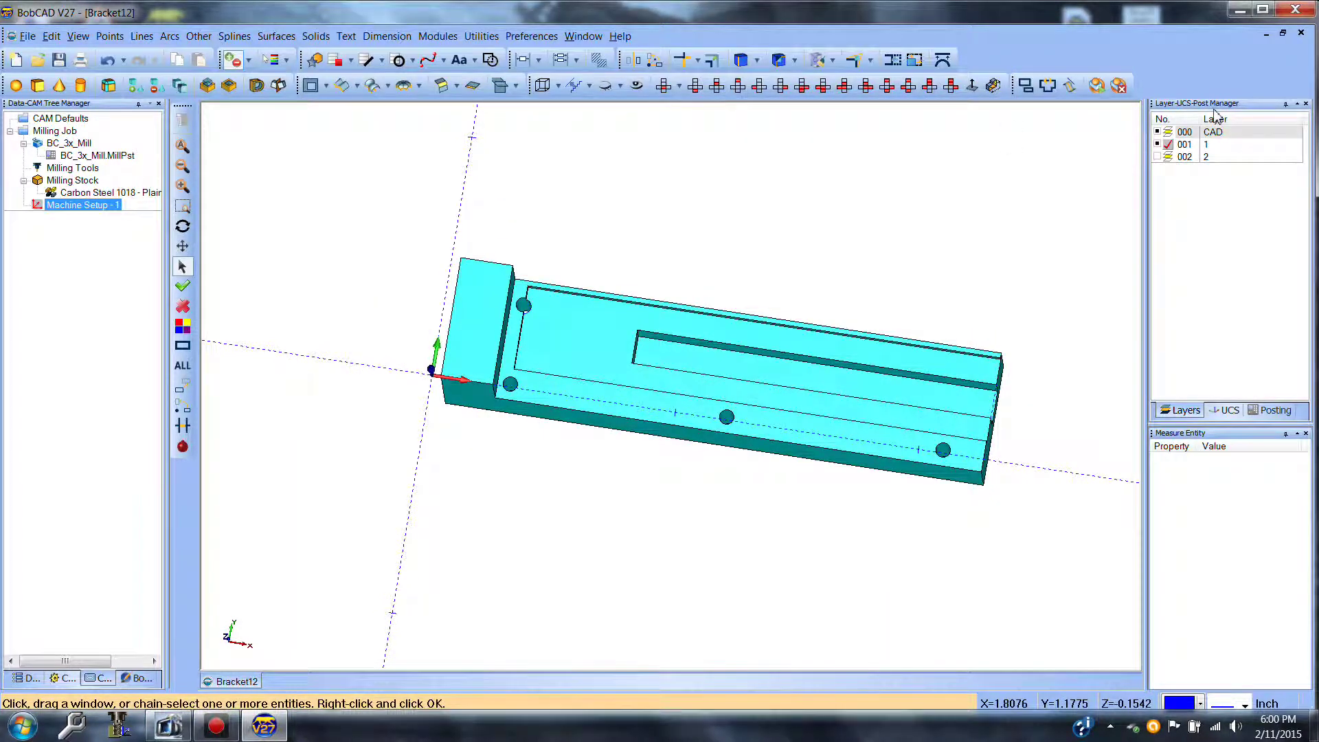
pyautogui.click(1157, 132)
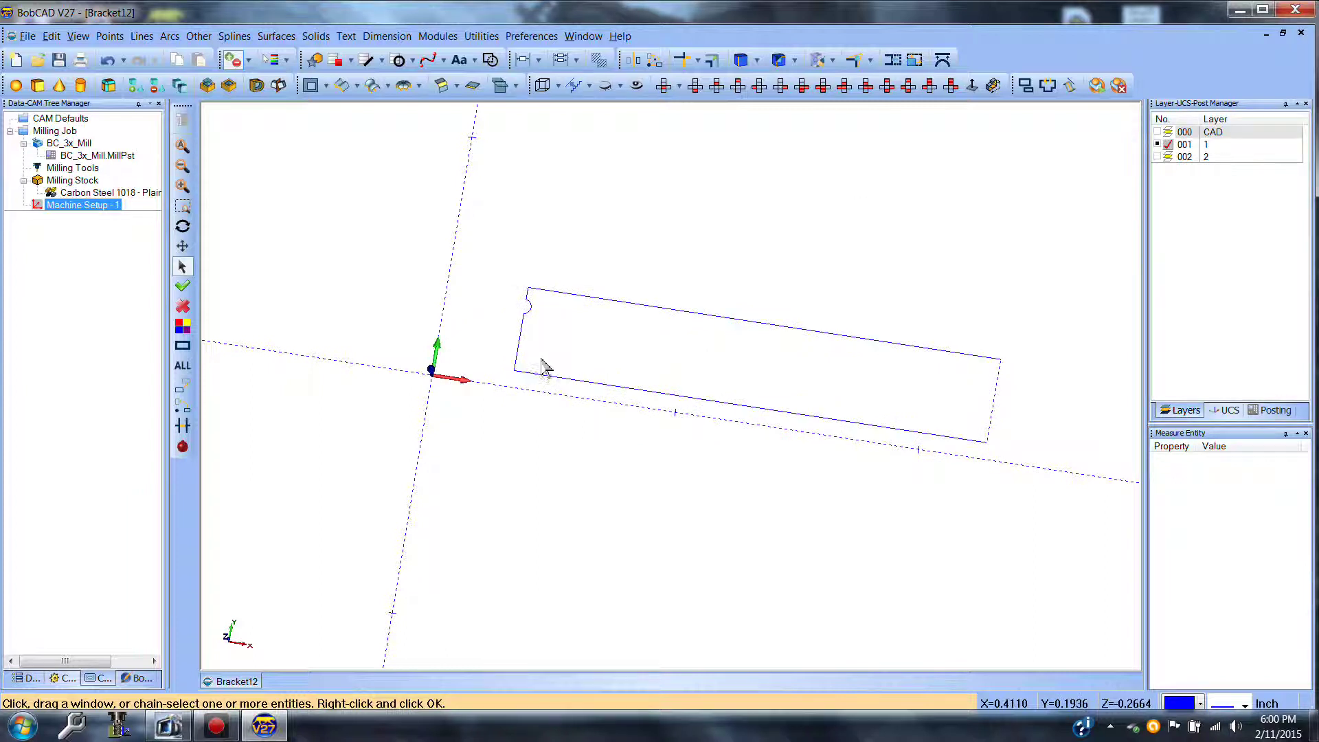
pyautogui.moveTo(478, 254); pyautogui.dragTo(1088, 546)
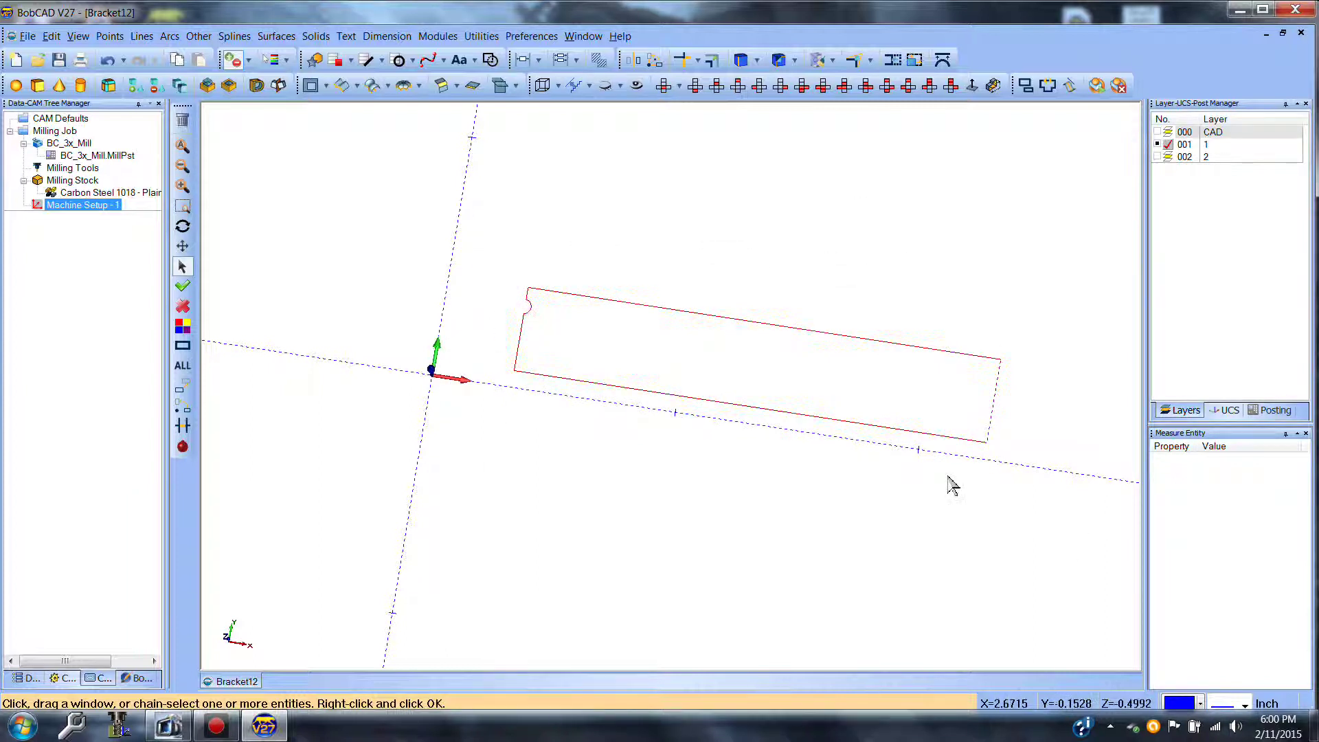
pyautogui.rightClick(481, 441)
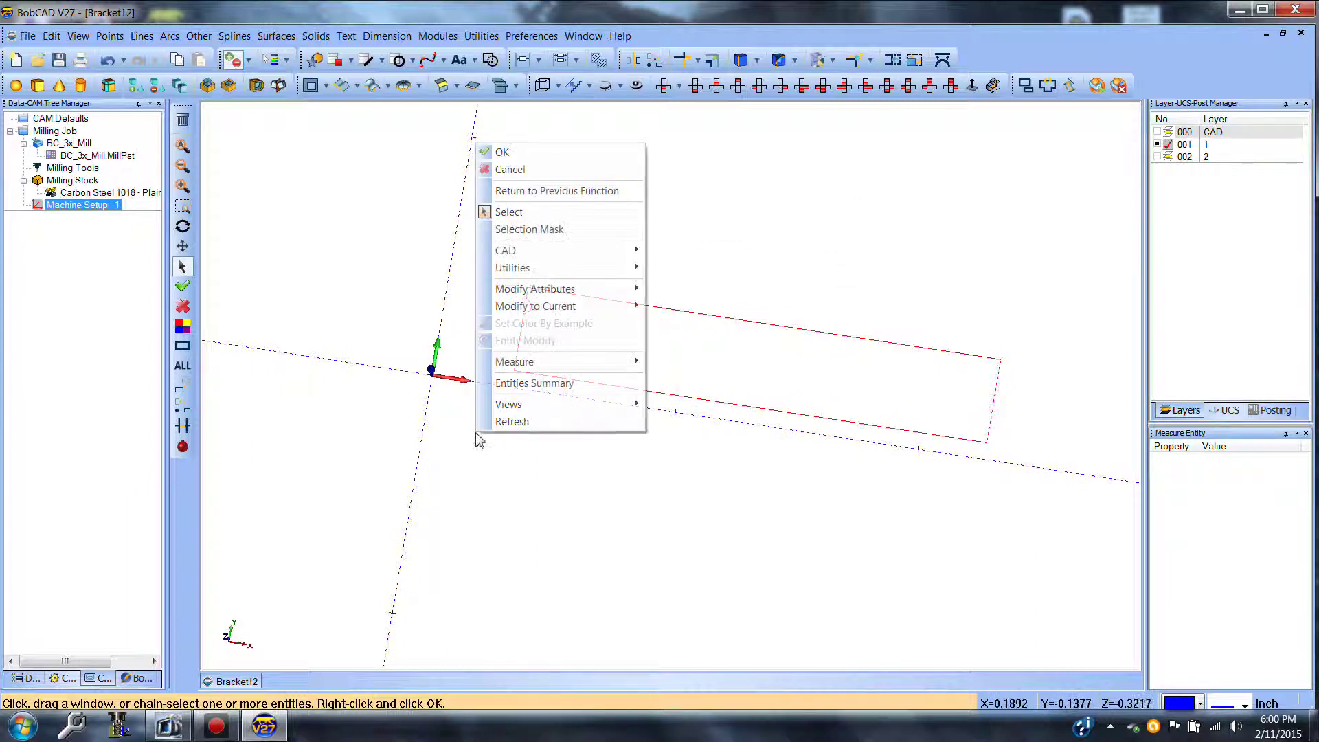
pyautogui.click(511, 153)
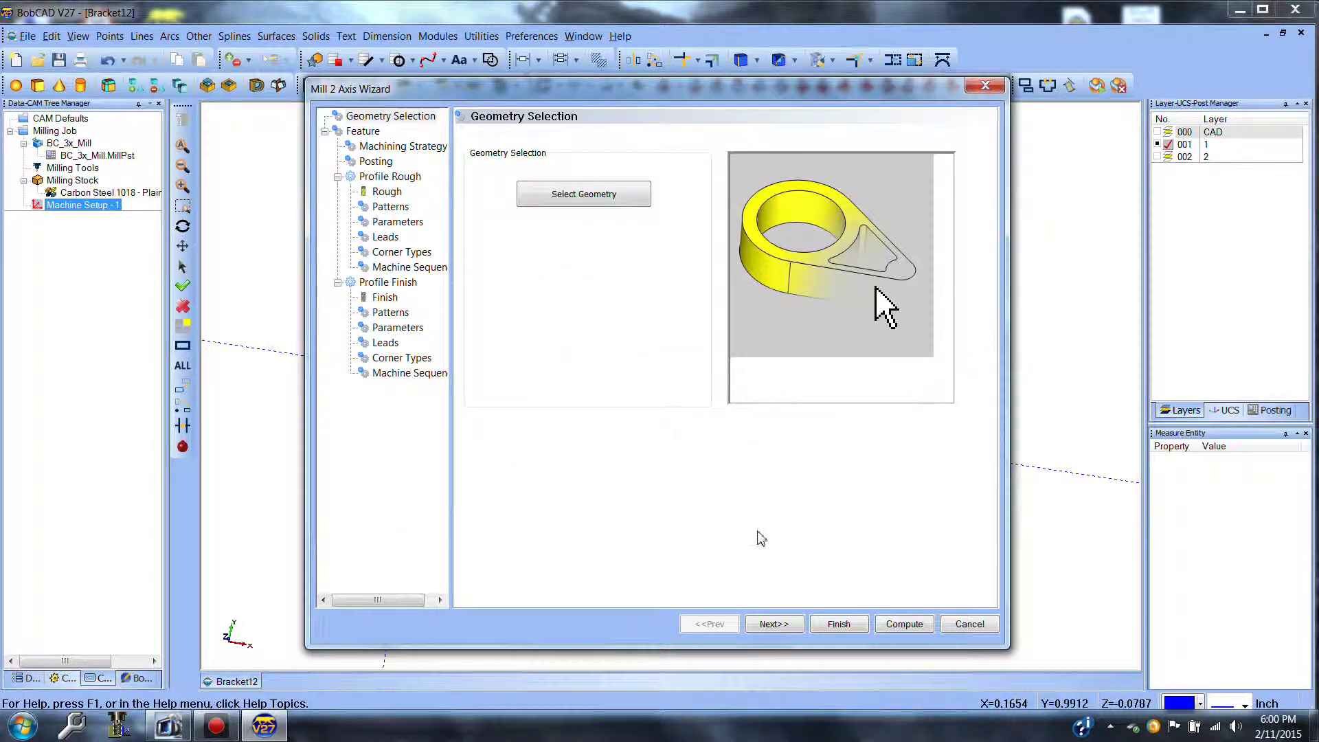
# Set the feature's total depth to 0.2800 by picking its bottom on the geometry, and choose the Pocketing strategy template
pyautogui.click(783, 625)
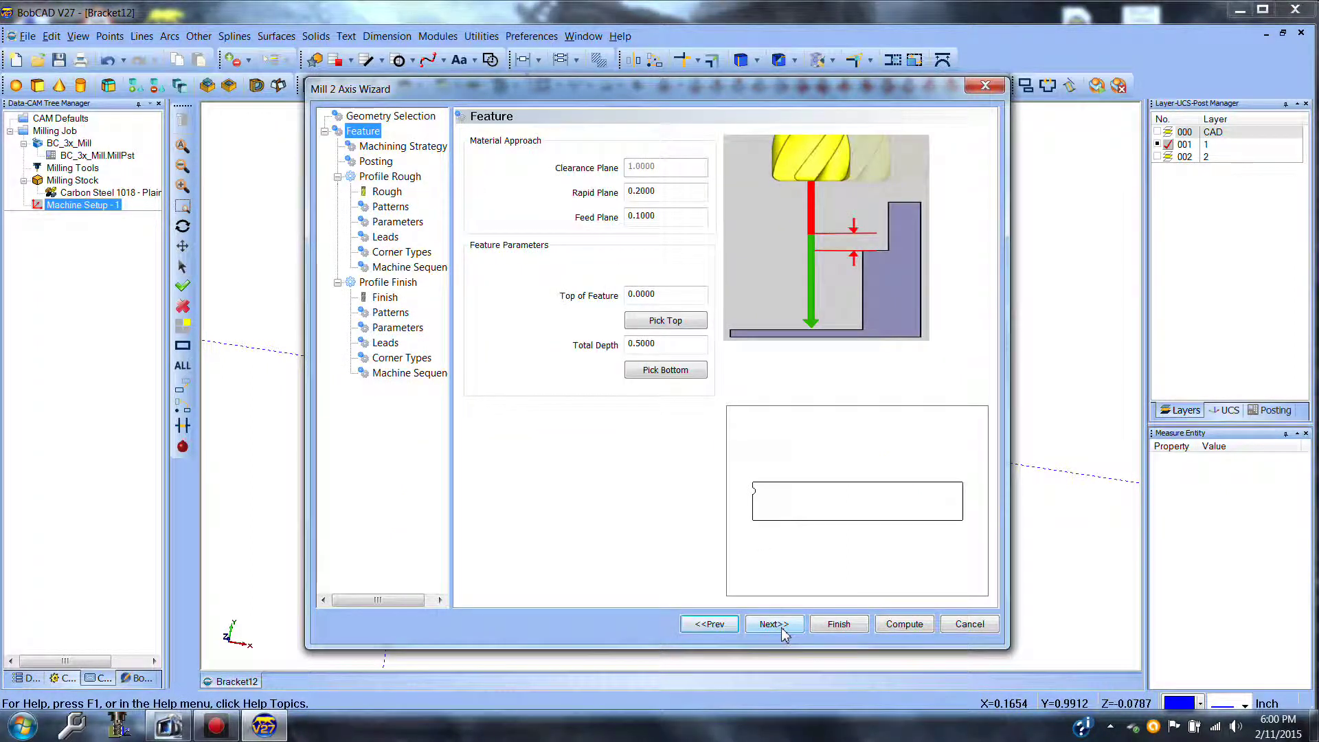
pyautogui.click(693, 371)
pyautogui.click(730, 319)
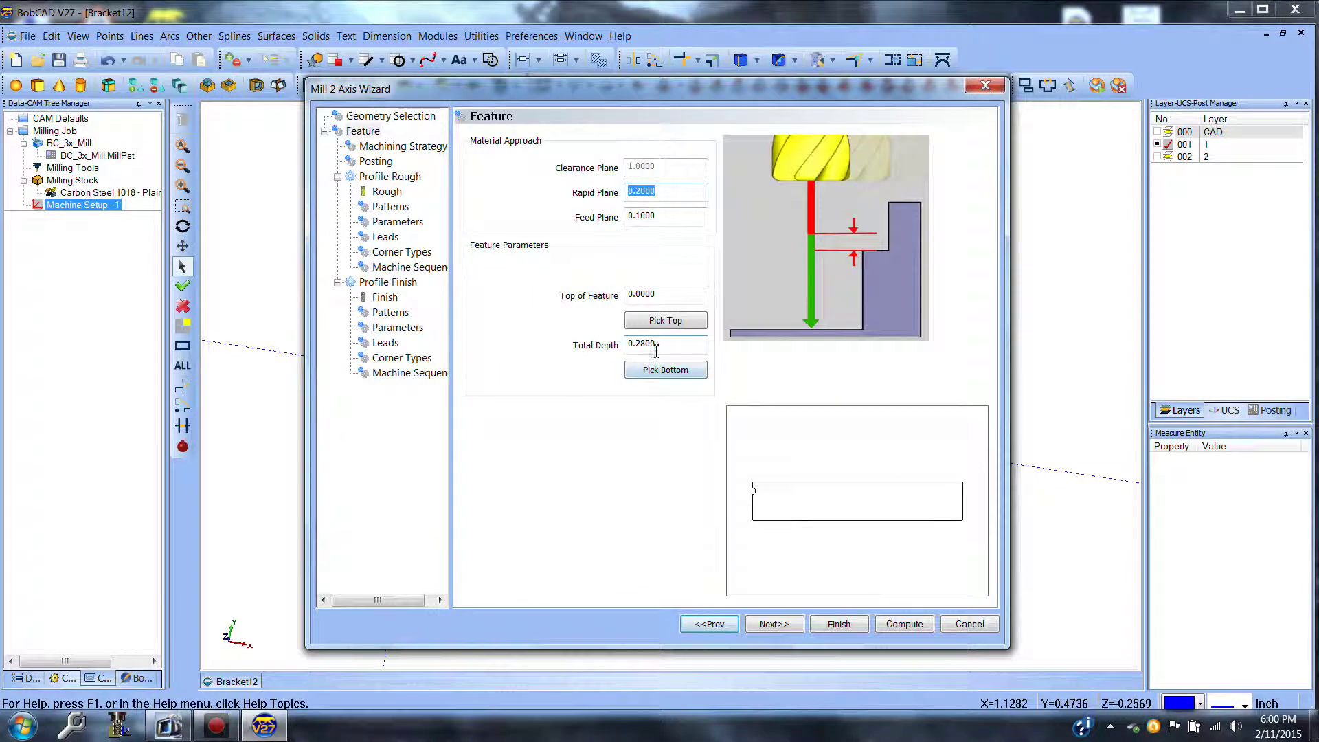
pyautogui.click(788, 622)
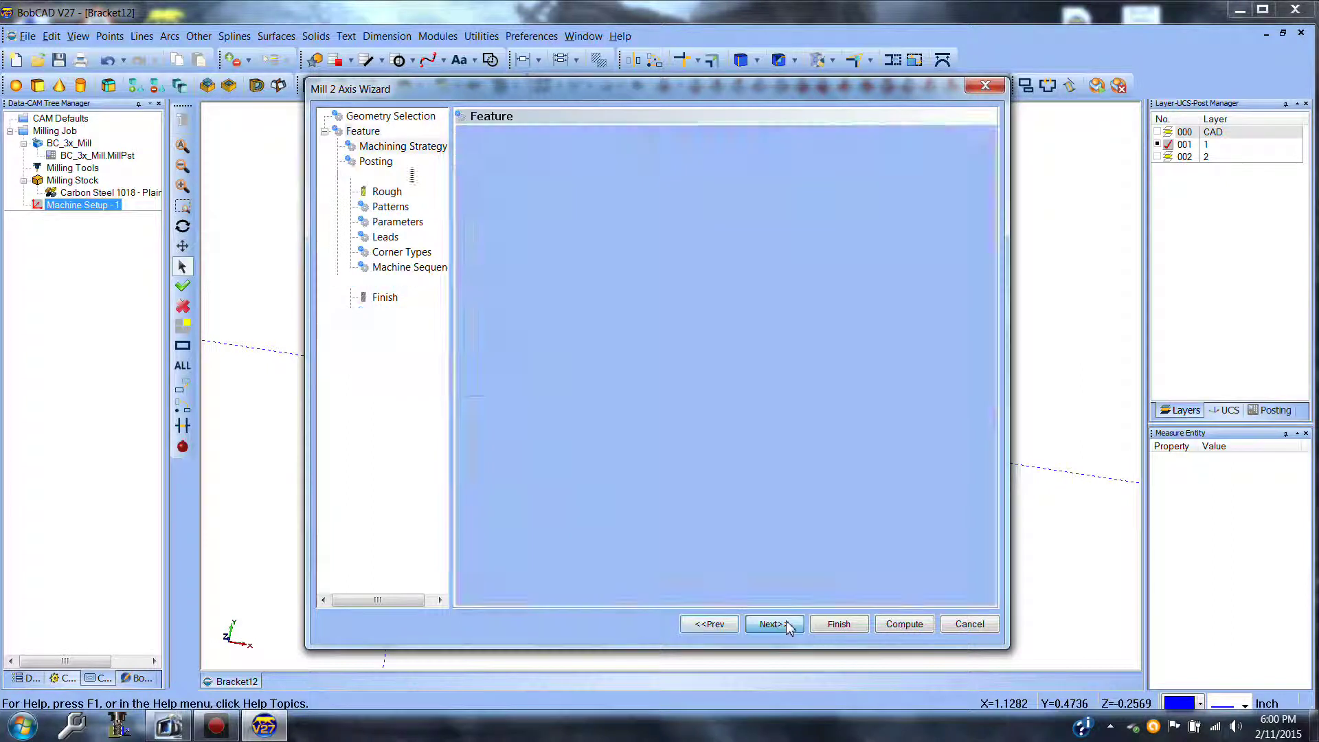
pyautogui.click(493, 200)
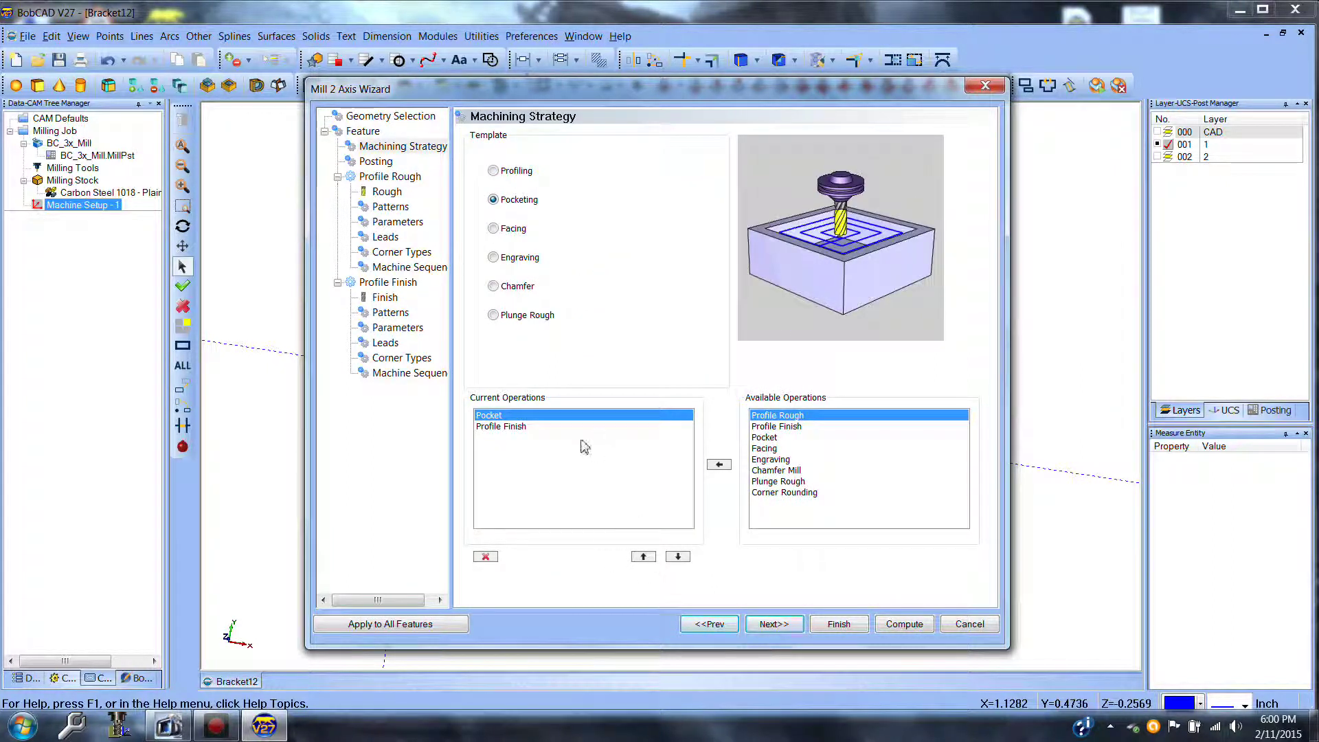
# Remove the Profile Finish operation from the current operations so the feature keeps only Pocket
pyautogui.click(508, 427)
pyautogui.click(485, 556)
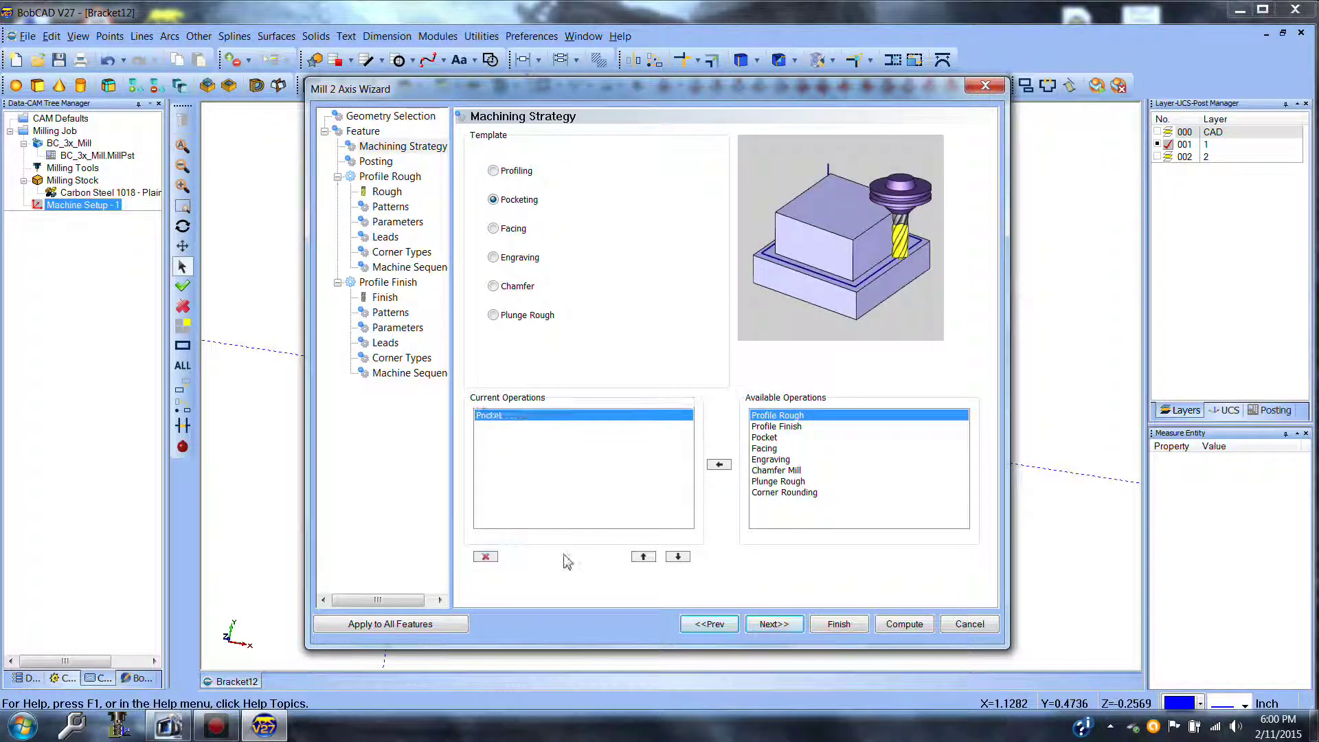
pyautogui.click(792, 627)
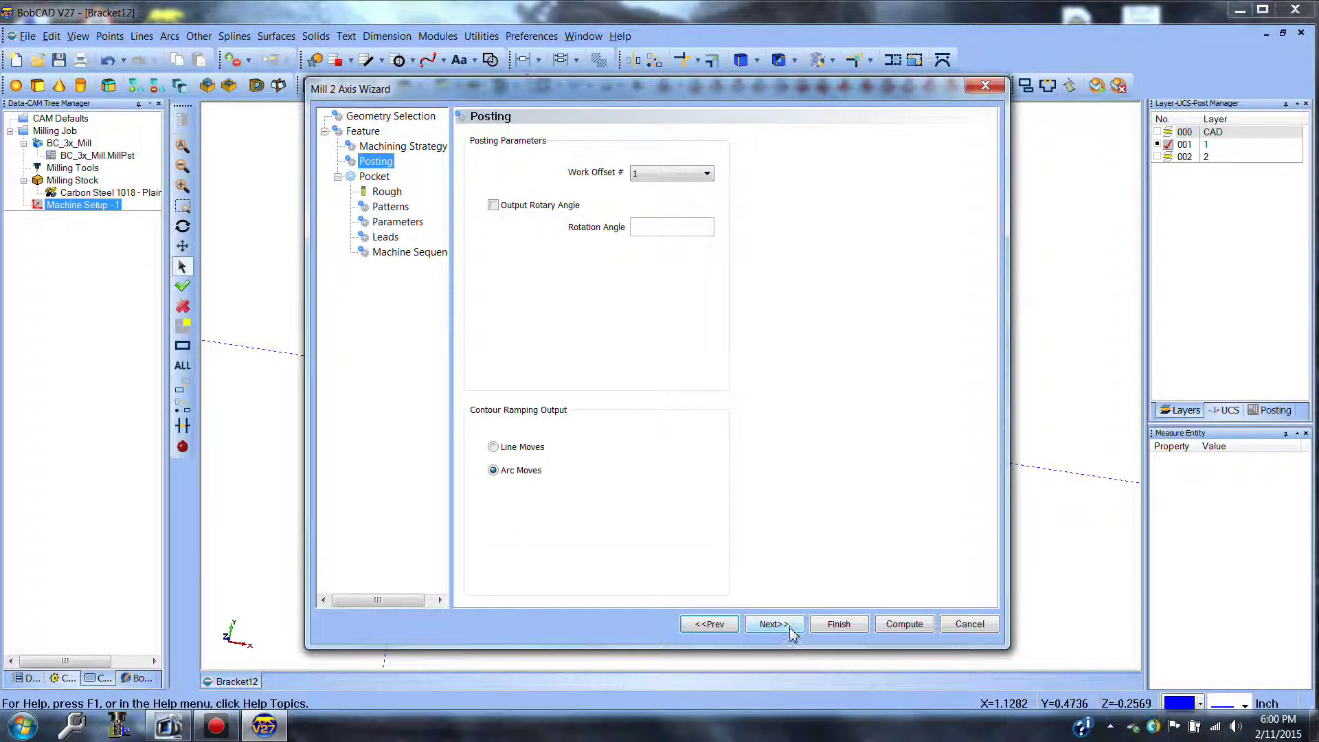
# Turn off the system tool for the pocket's roughing tool and set its diameter to 0.125
pyautogui.click(791, 626)
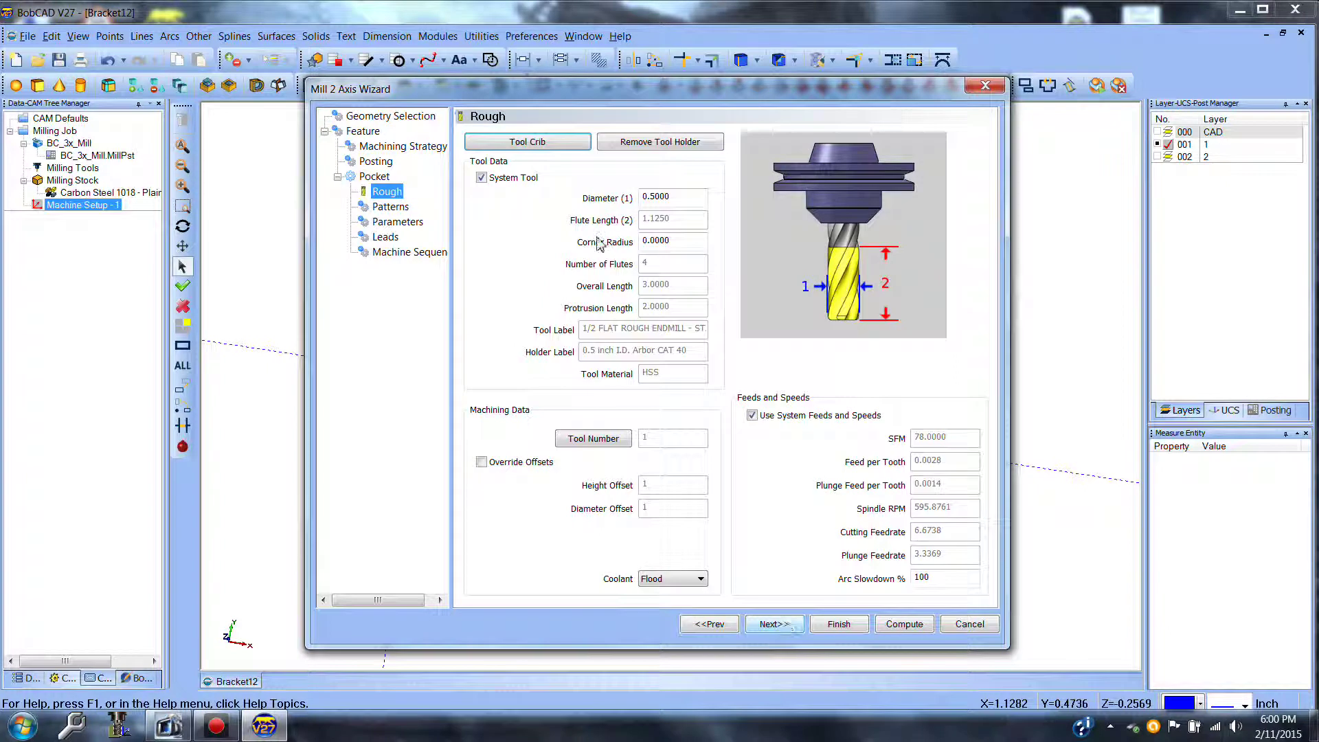
pyautogui.click(481, 177)
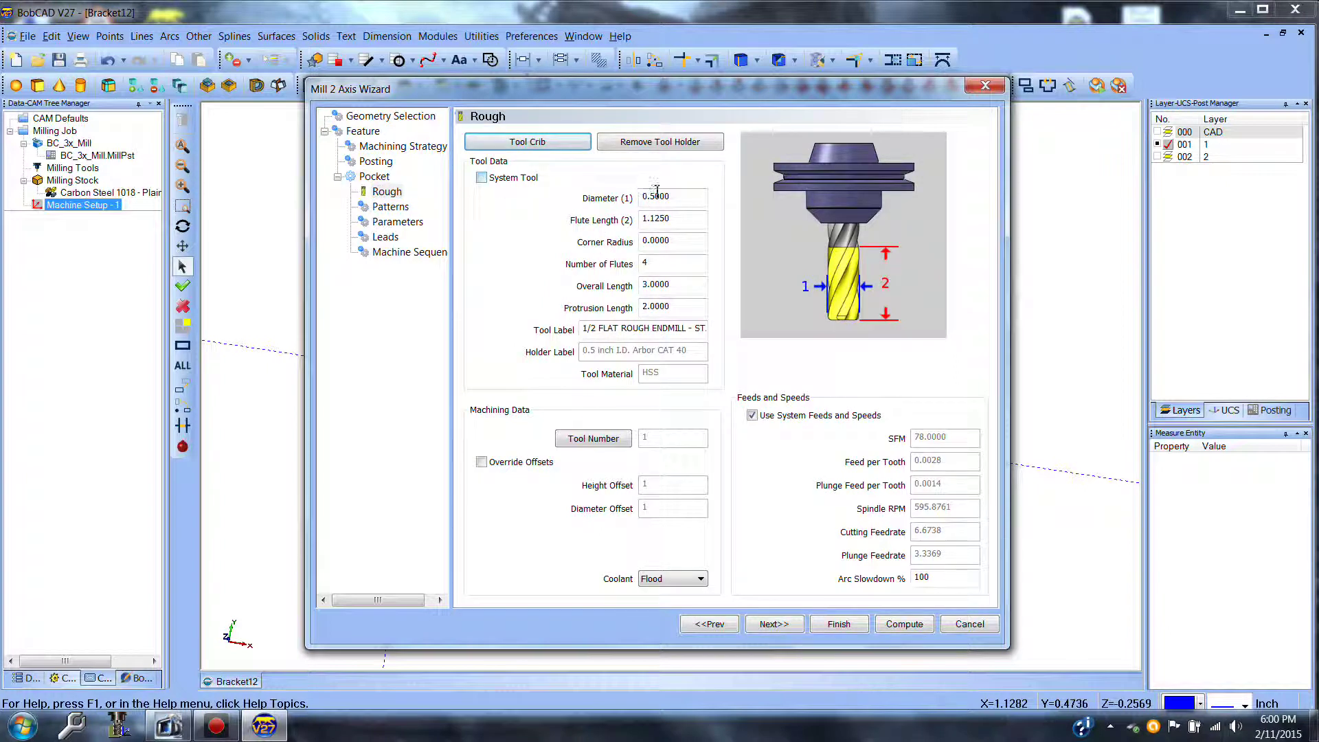
pyautogui.moveTo(686, 194); pyautogui.dragTo(549, 201)
pyautogui.write('.125')
pyautogui.click(771, 623)
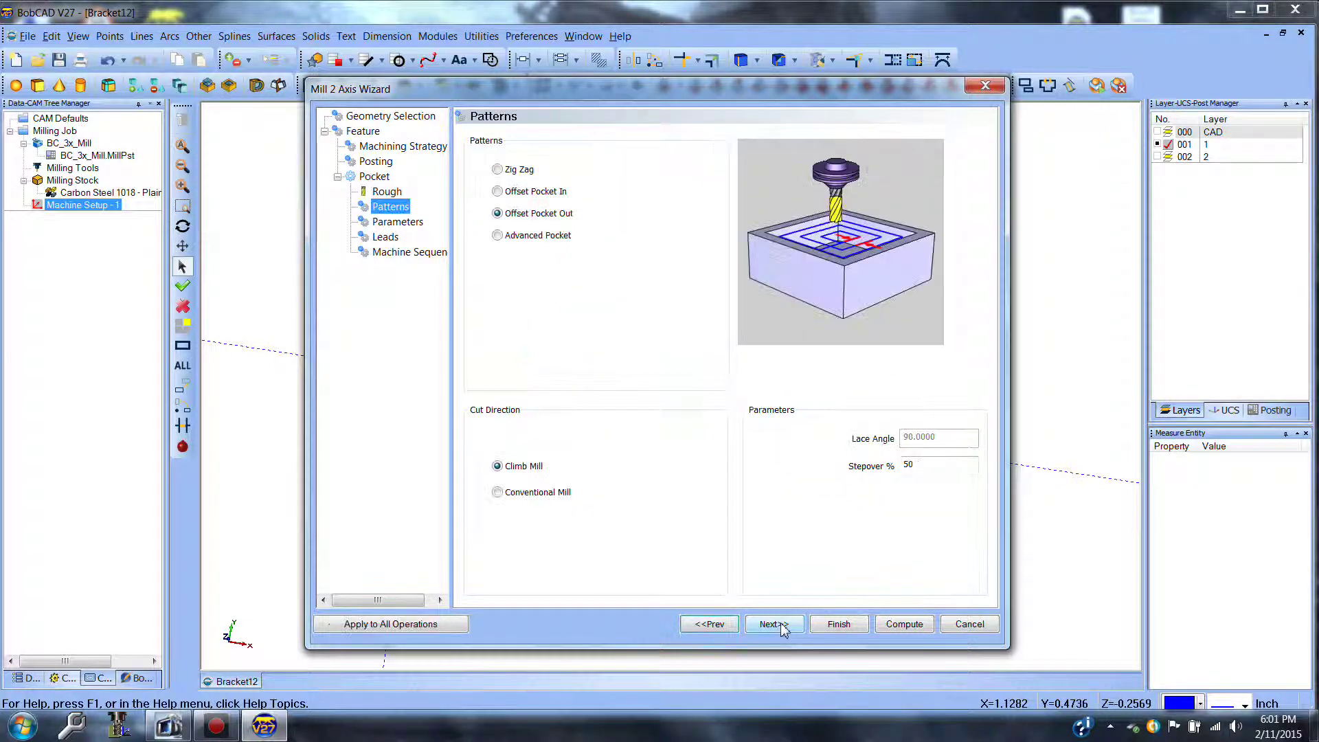
# Choose the Advanced Pocket pattern and set the pocket's side allowance to 0
pyautogui.click(498, 236)
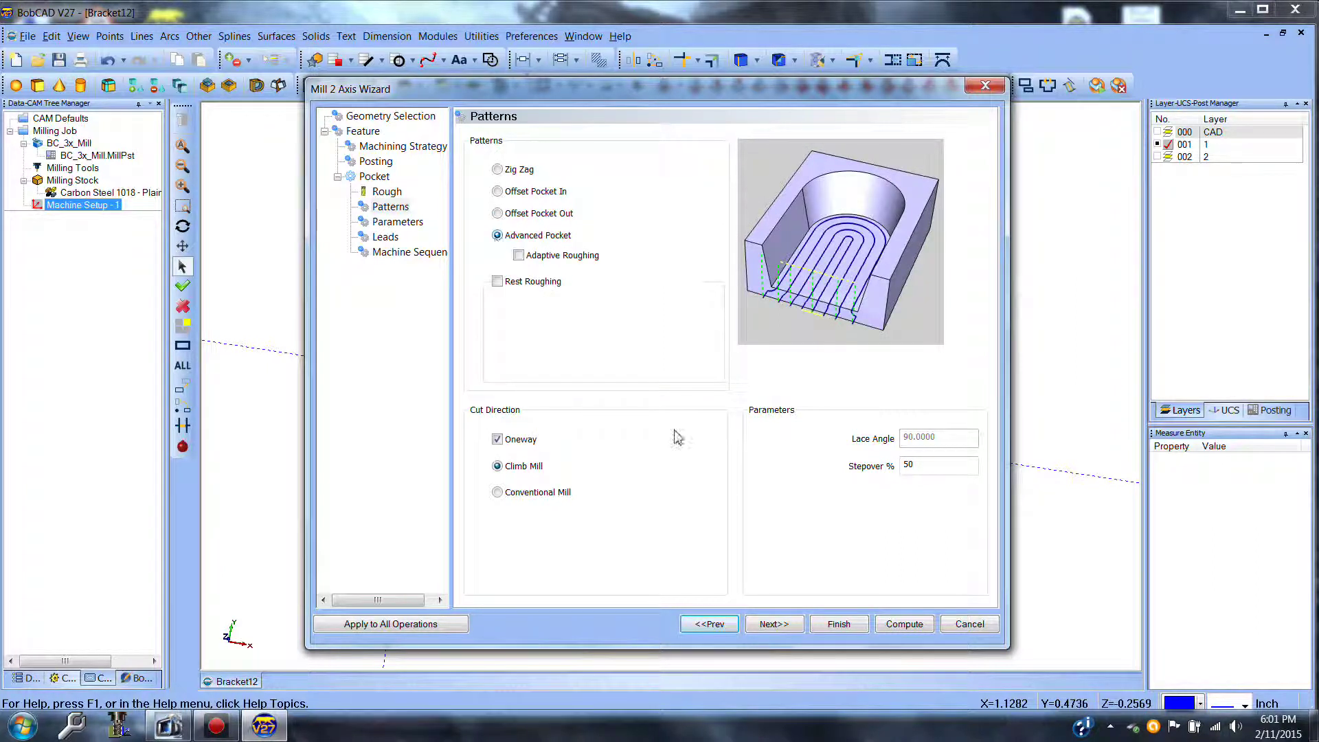
pyautogui.click(782, 625)
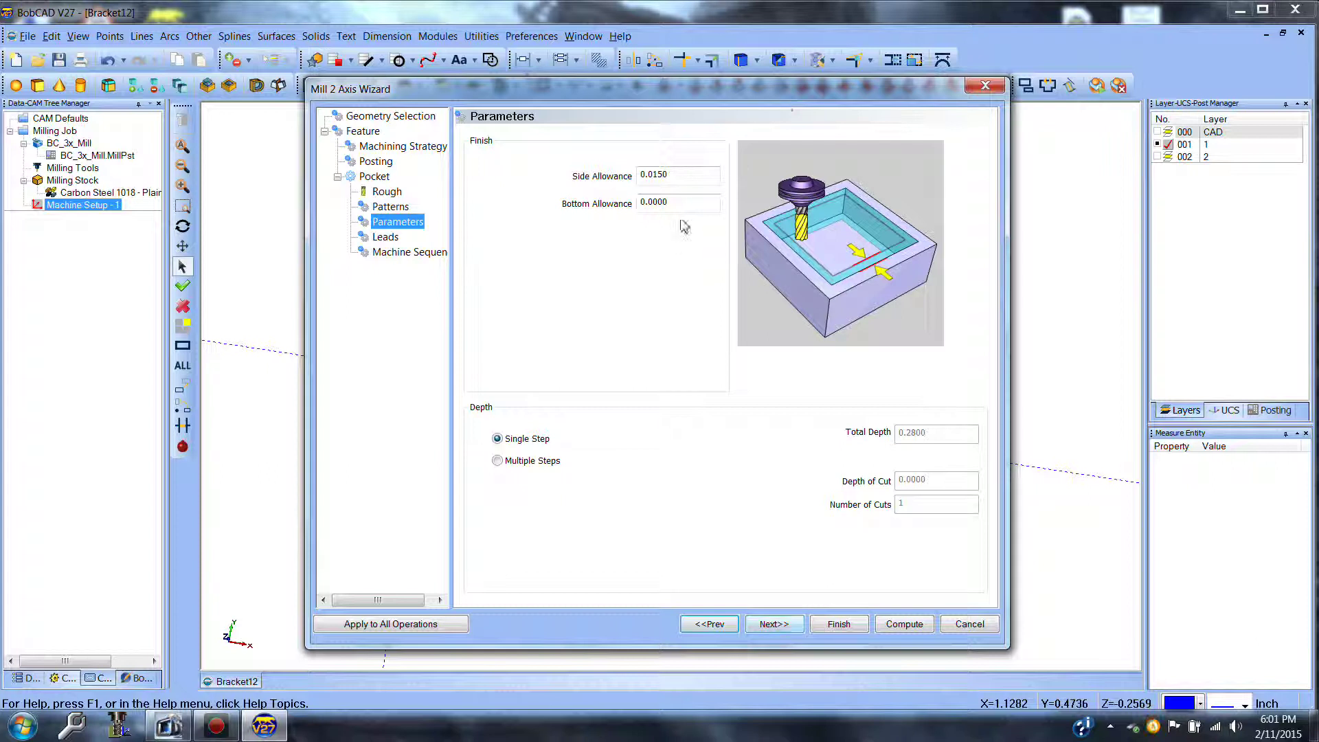
pyautogui.doubleClick(685, 176)
pyautogui.write('0')
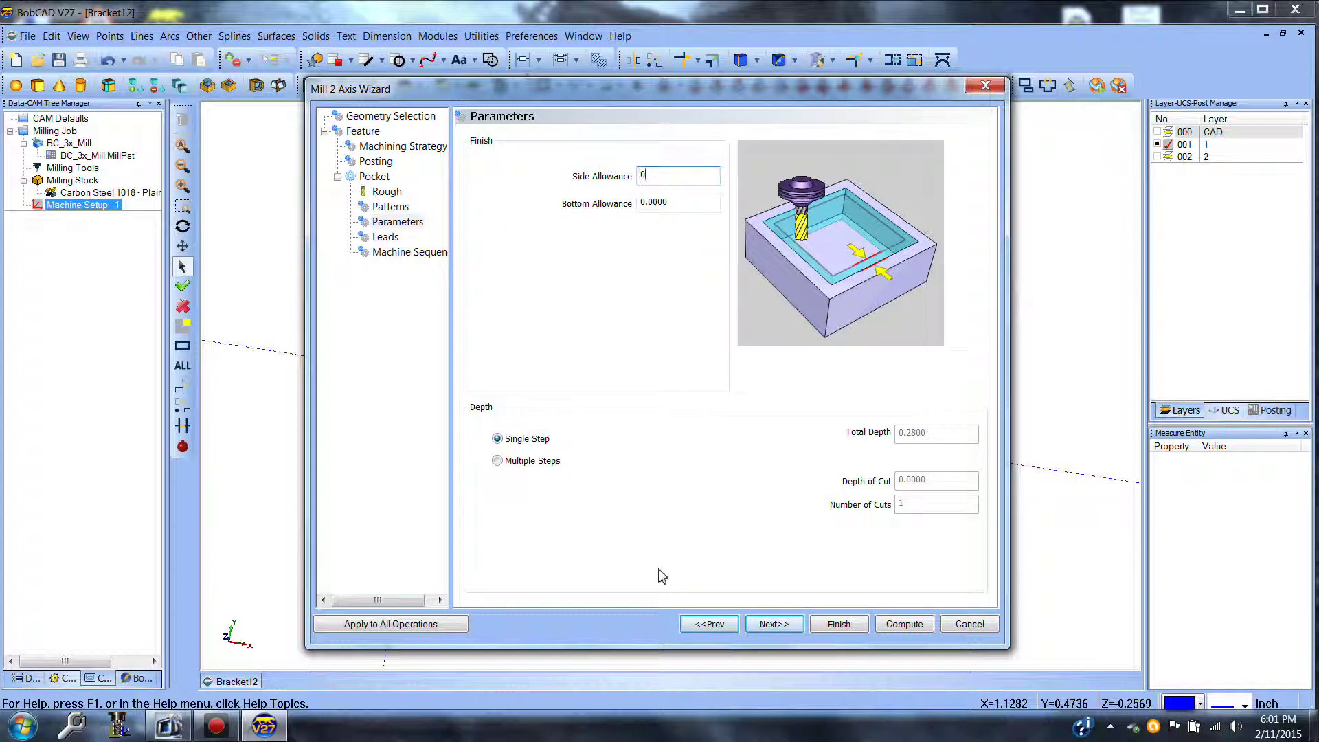
# Cut the pocket in multiple steps with a 0.1 depth of cut and compute the toolpath
pyautogui.click(497, 461)
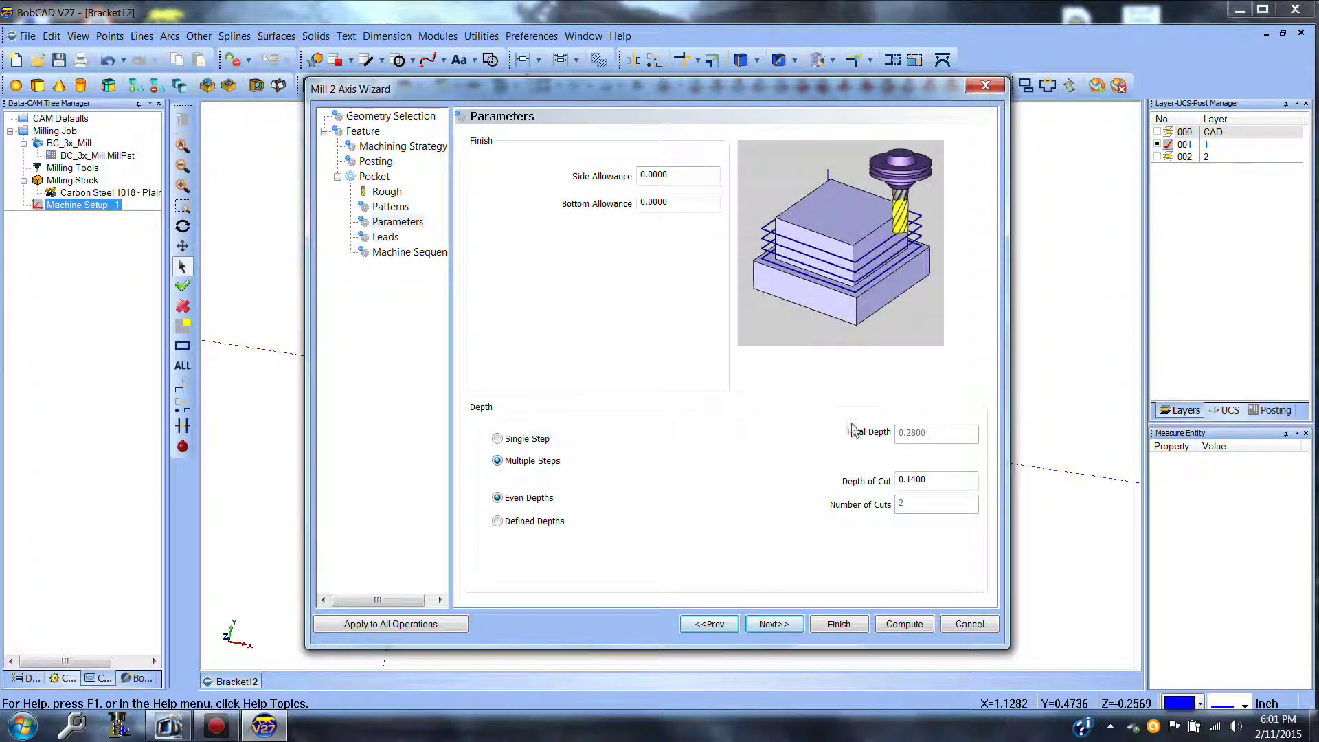
pyautogui.doubleClick(931, 485)
pyautogui.write('.1')
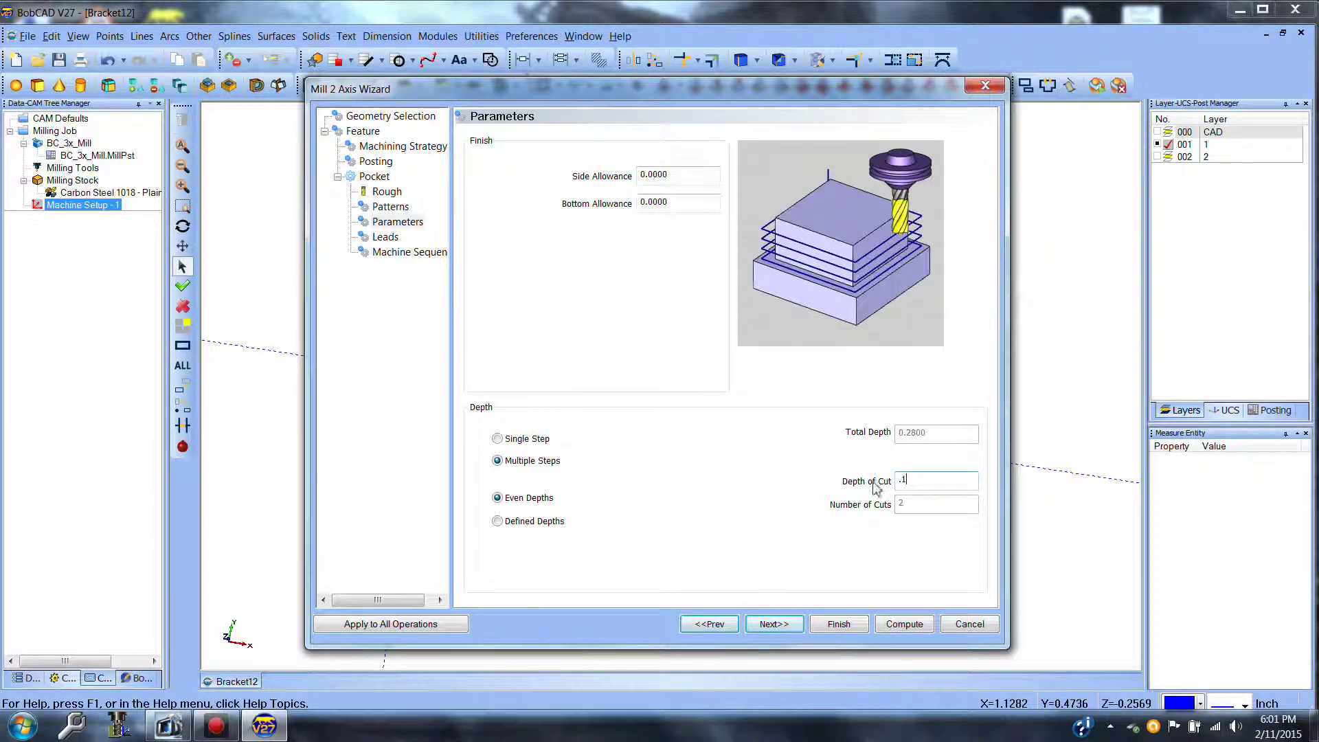
pyautogui.click(773, 624)
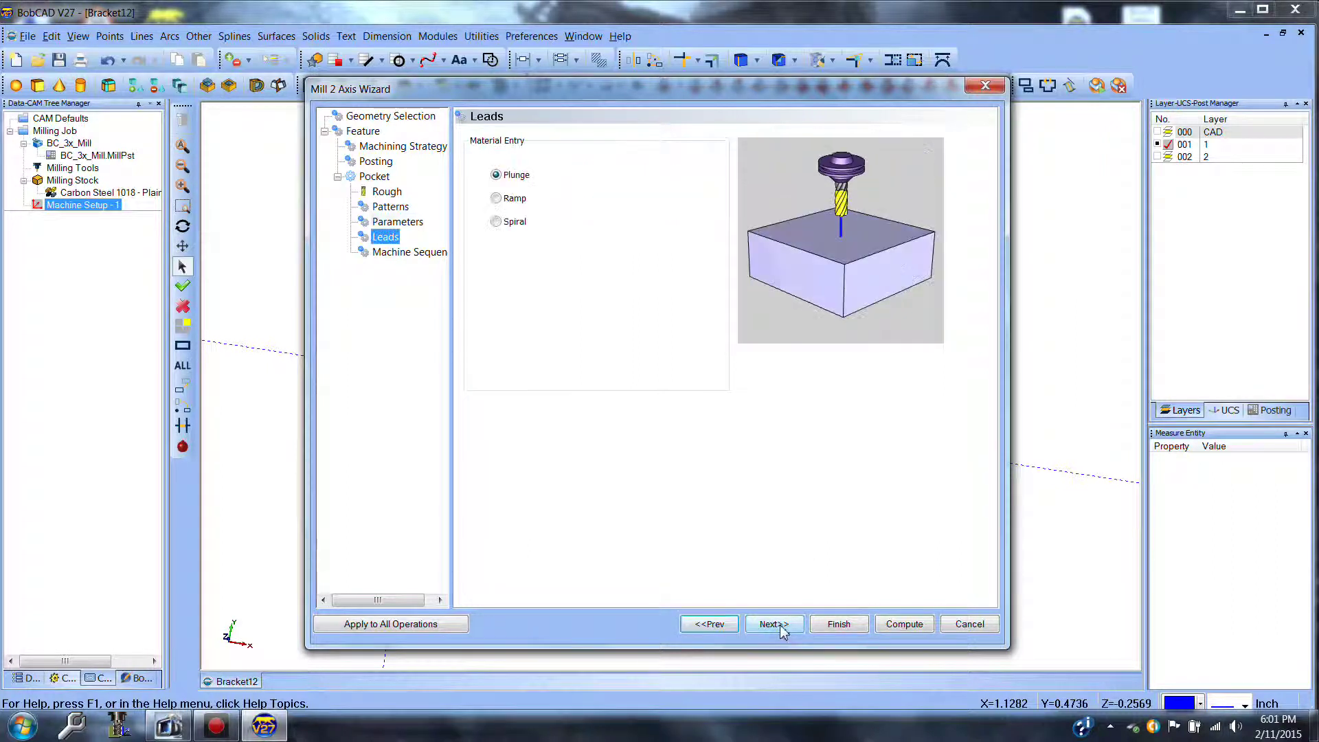
pyautogui.click(897, 625)
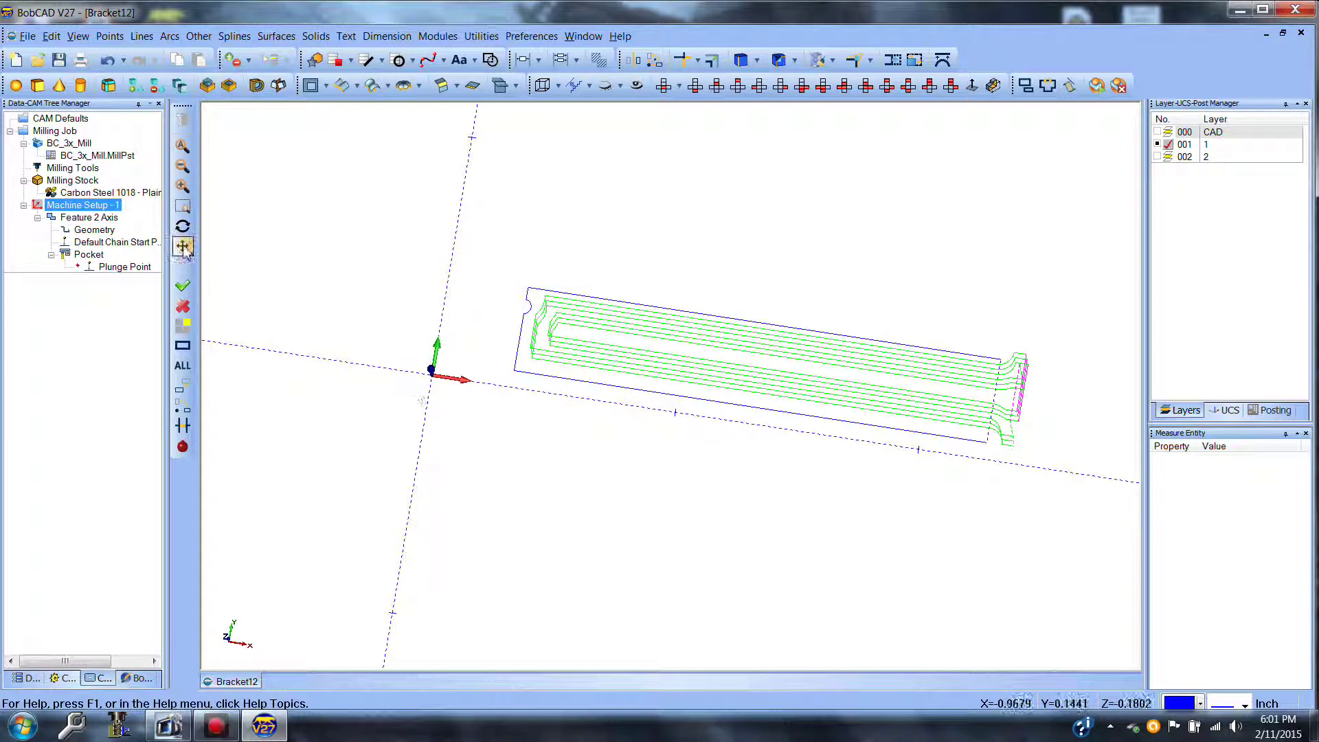
# Blank the toolpath of the first 2-axis feature, then make layer 2 visible and active and hide layer 1
pyautogui.click(182, 227)
pyautogui.moveTo(822, 471)
pyautogui.mouseDown()
pyautogui.moveTo(810, 442)
pyautogui.moveTo(772, 482)
pyautogui.moveTo(838, 474)
pyautogui.moveTo(843, 458)
pyautogui.moveTo(832, 475)
pyautogui.mouseUp()
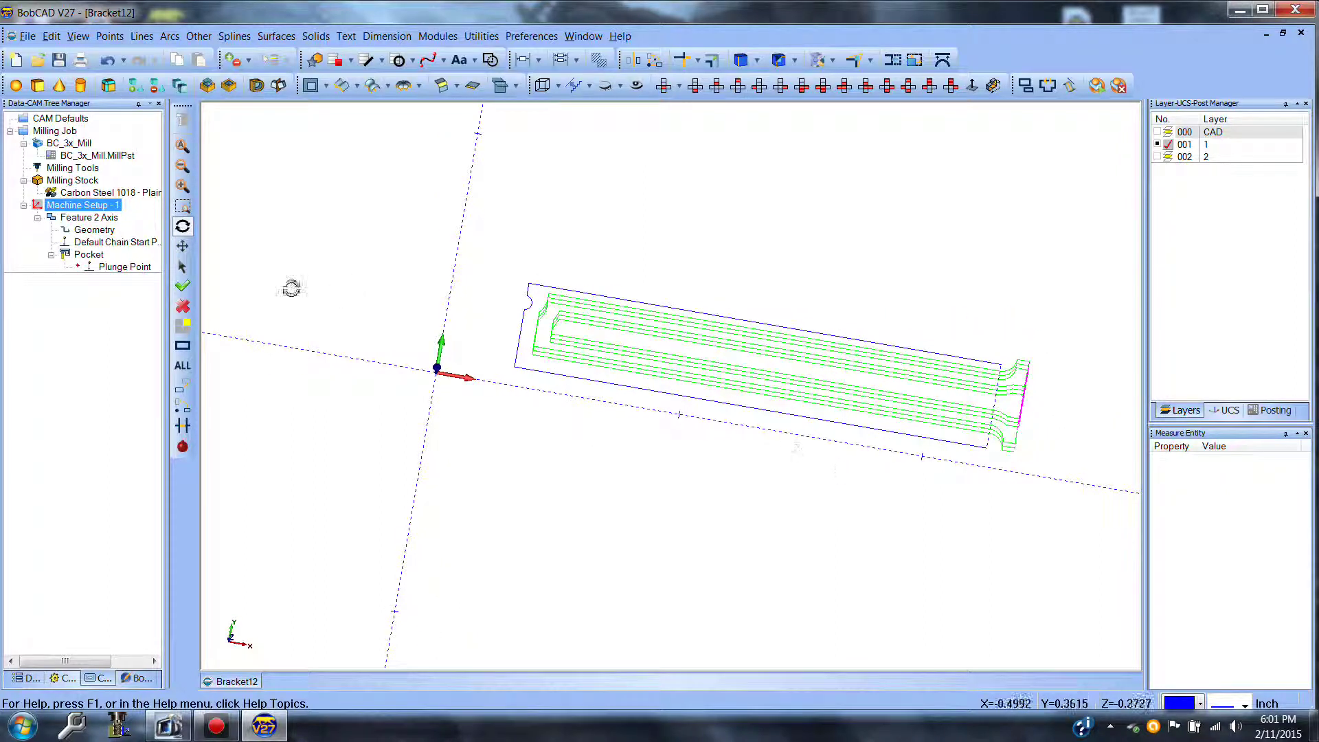
pyautogui.click(89, 255)
pyautogui.click(89, 218)
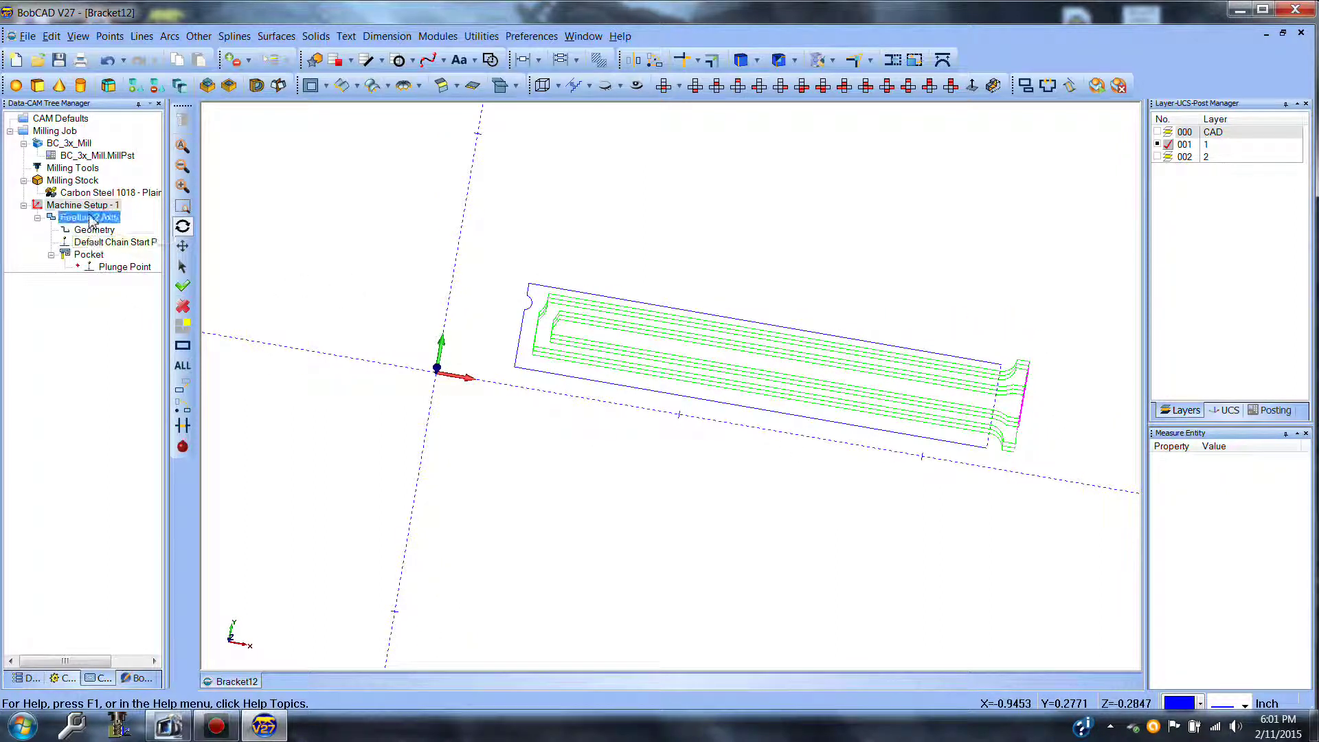
pyautogui.rightClick(91, 220)
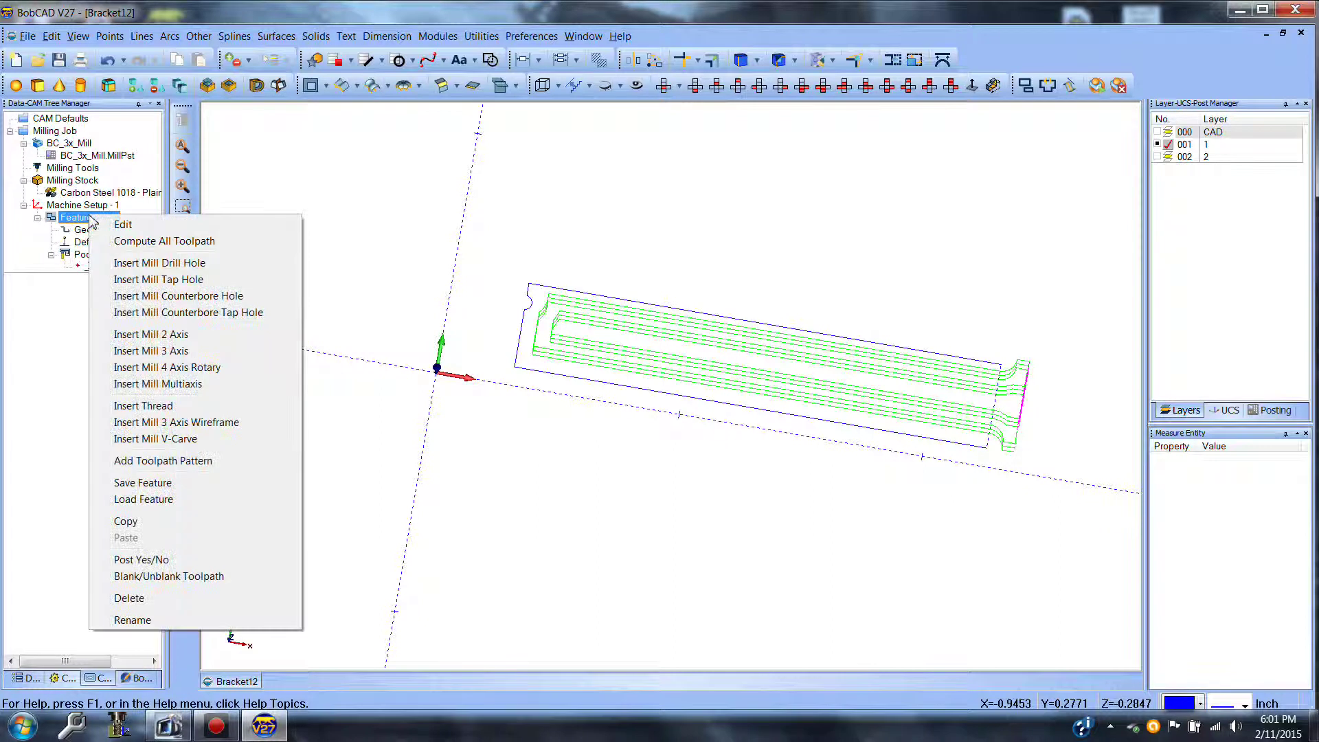
pyautogui.click(206, 575)
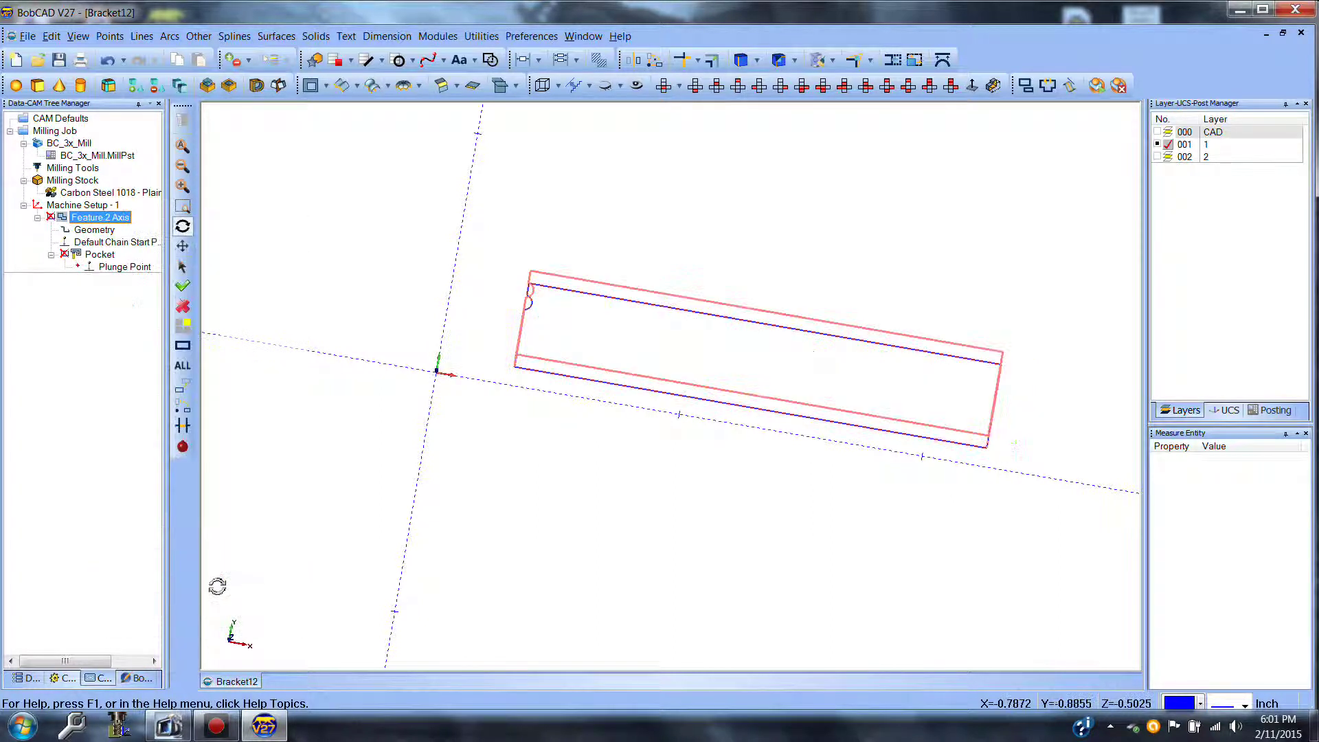
pyautogui.click(1157, 158)
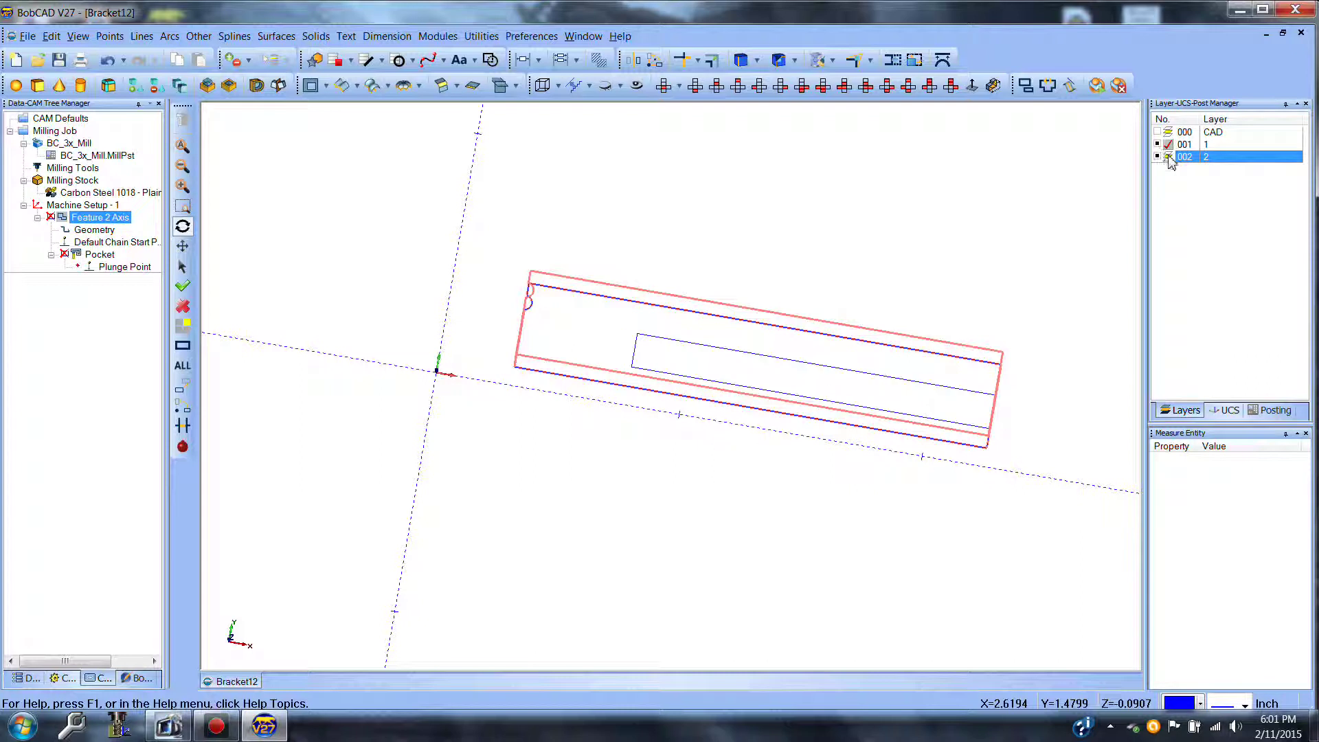
pyautogui.click(1158, 145)
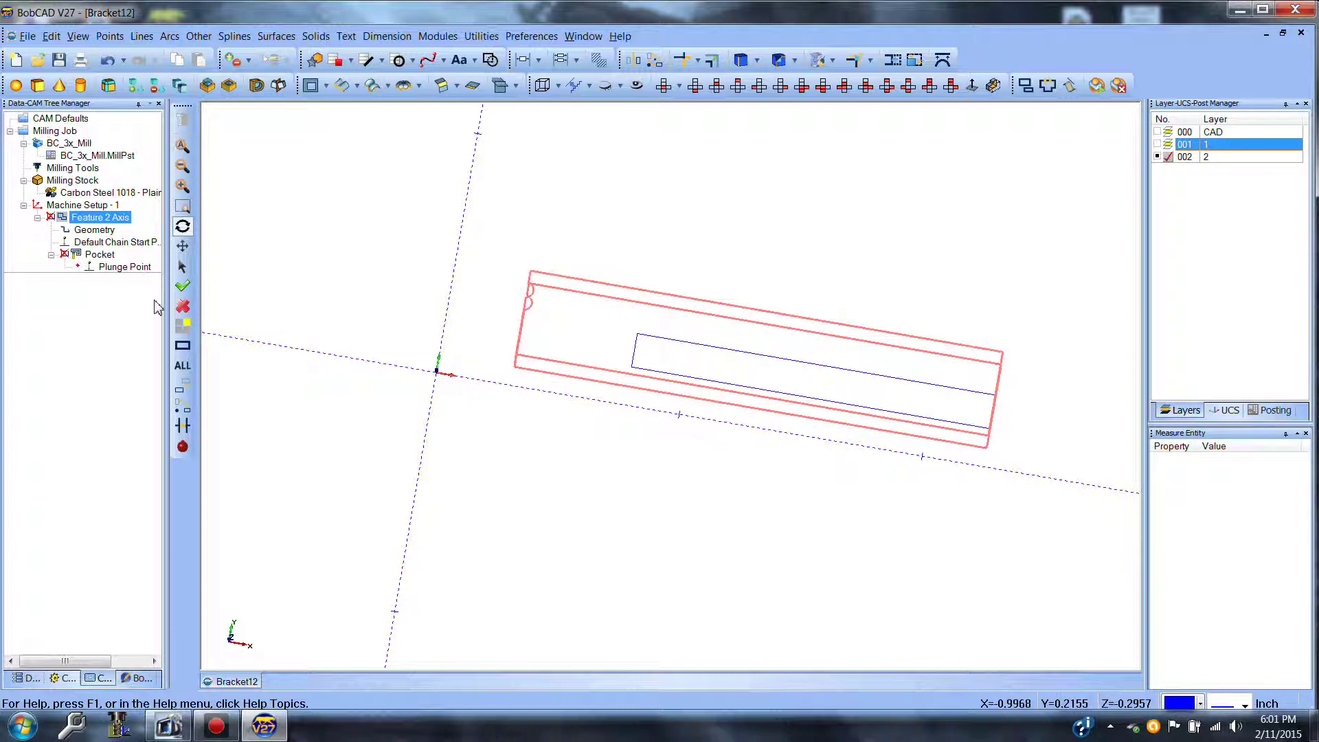
# Add another Mill 2 Axis feature to Machine Setup - 1 and assign the entire layer 2 pocket outline as its geometry
pyautogui.rightClick(112, 206)
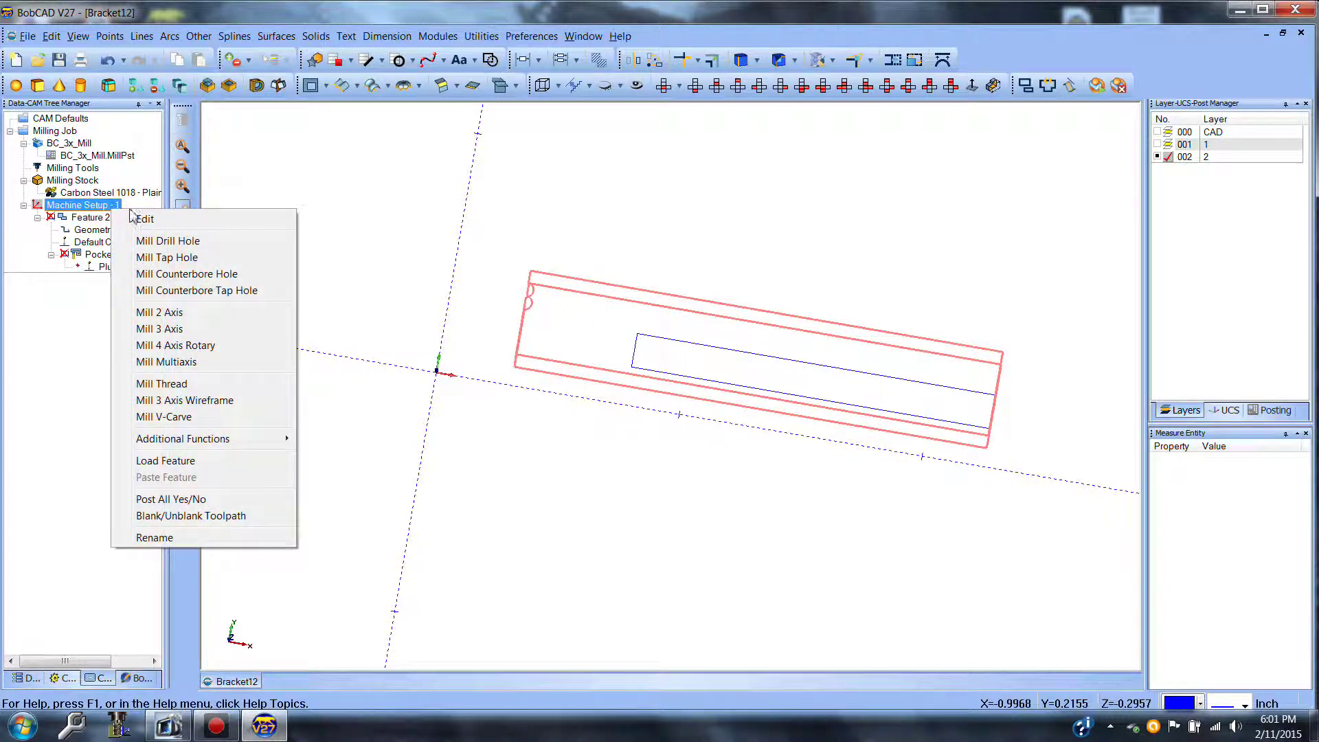
pyautogui.click(160, 315)
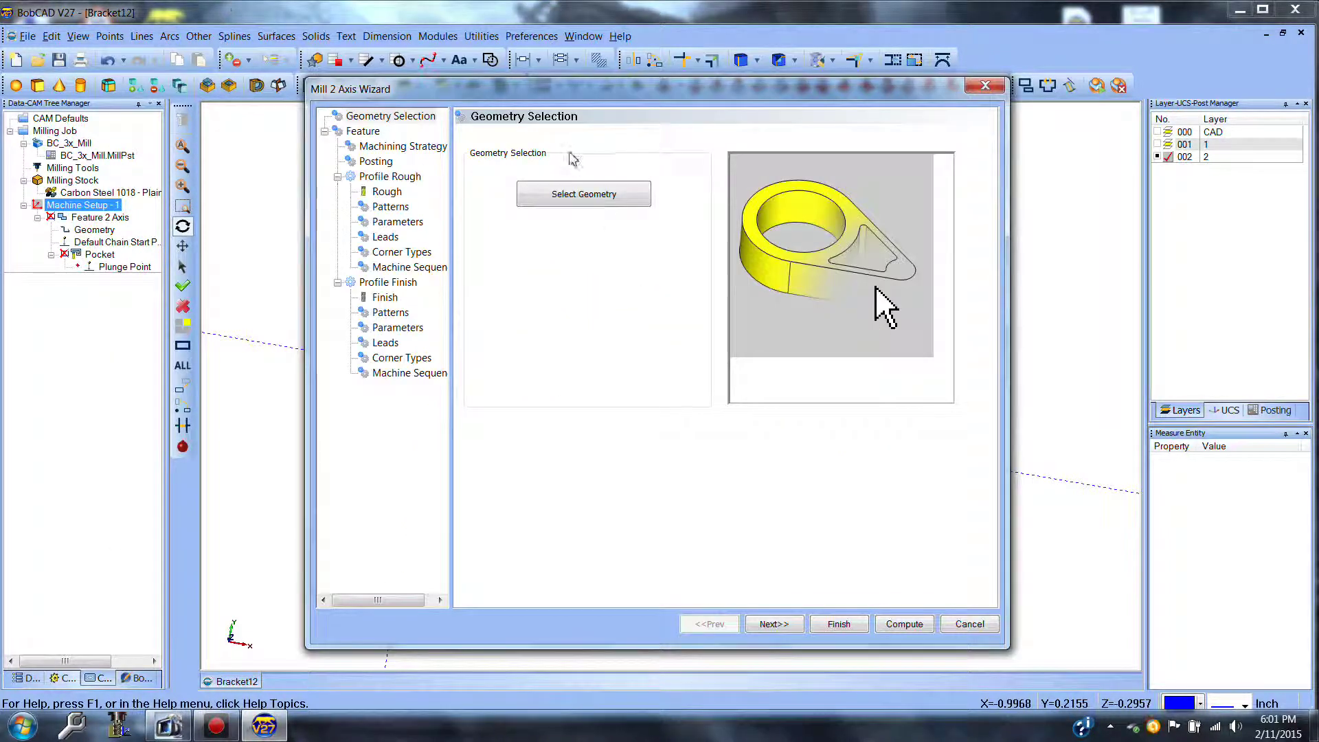
pyautogui.click(609, 197)
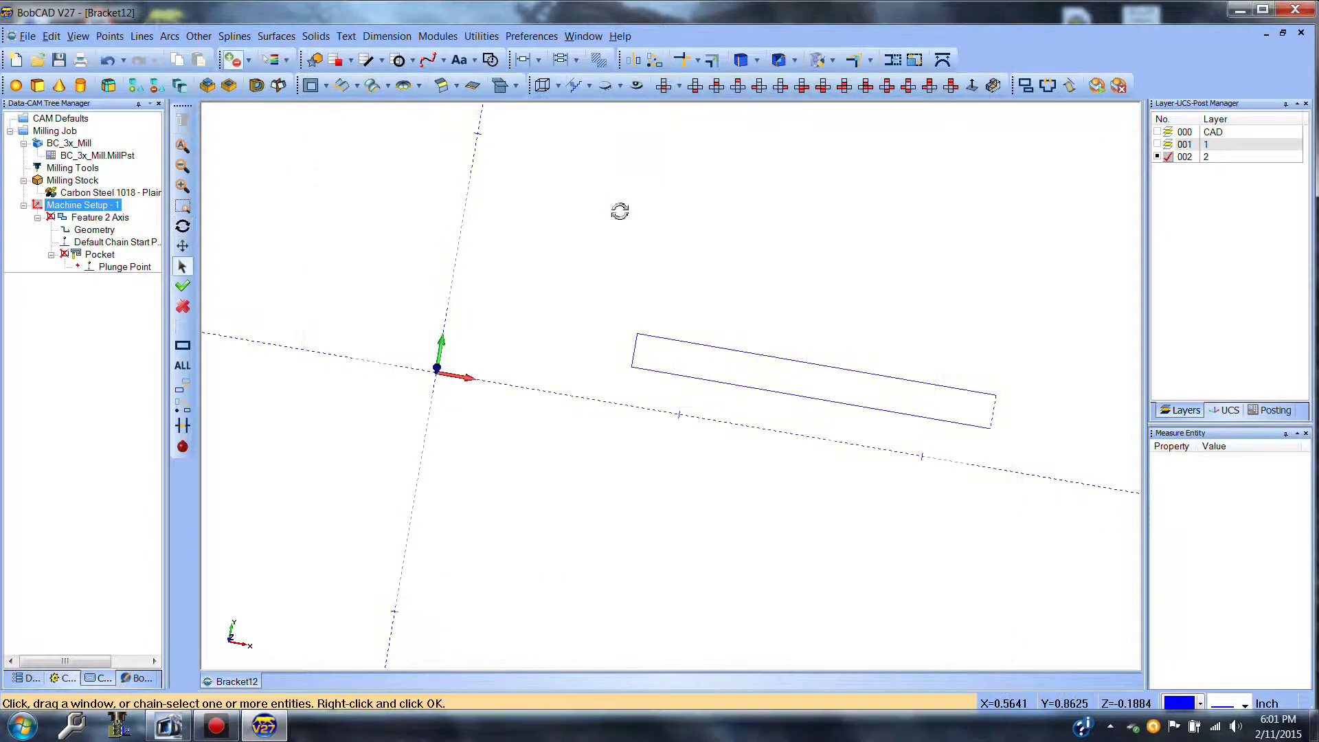
pyautogui.moveTo(583, 280); pyautogui.dragTo(1054, 407)
pyautogui.rightClick(981, 245)
pyautogui.click(997, 247)
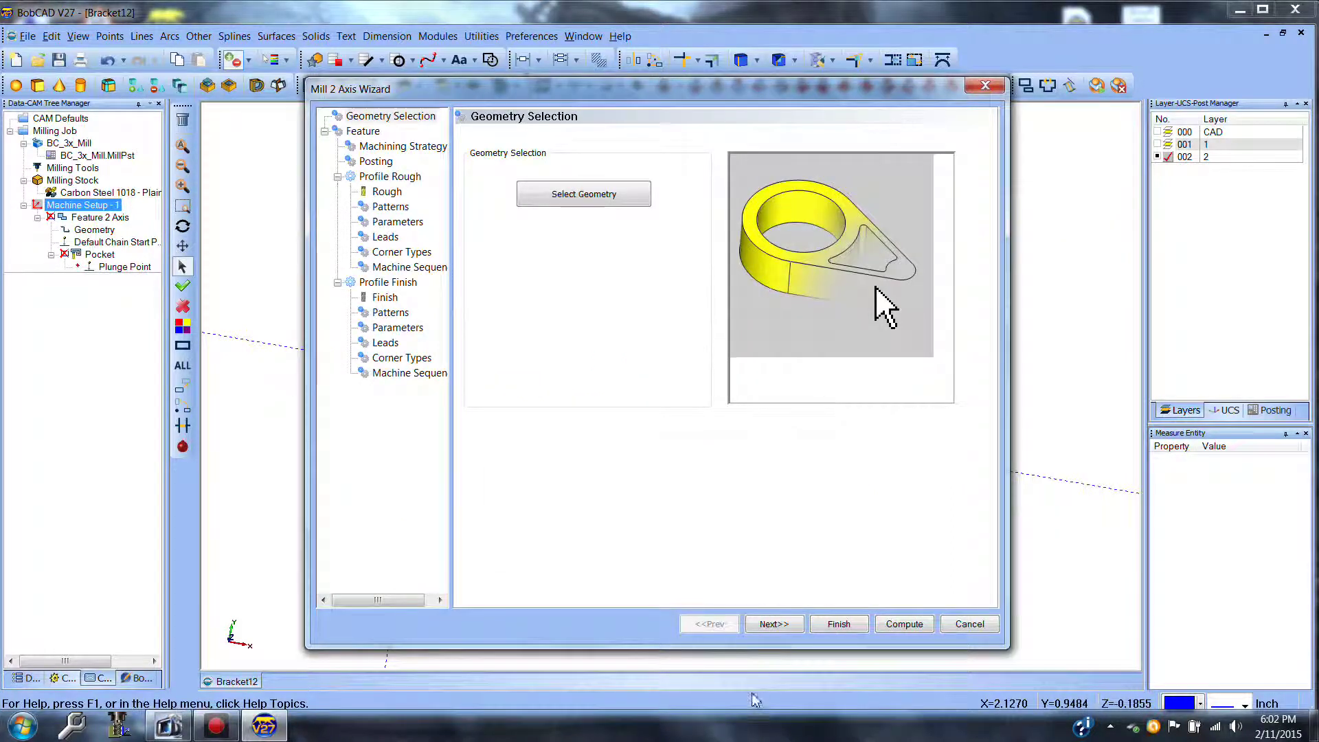
# Set the top of feature to -0.280 and the total depth to 0.1200 by picking its bottom on the pocket outline
pyautogui.click(778, 622)
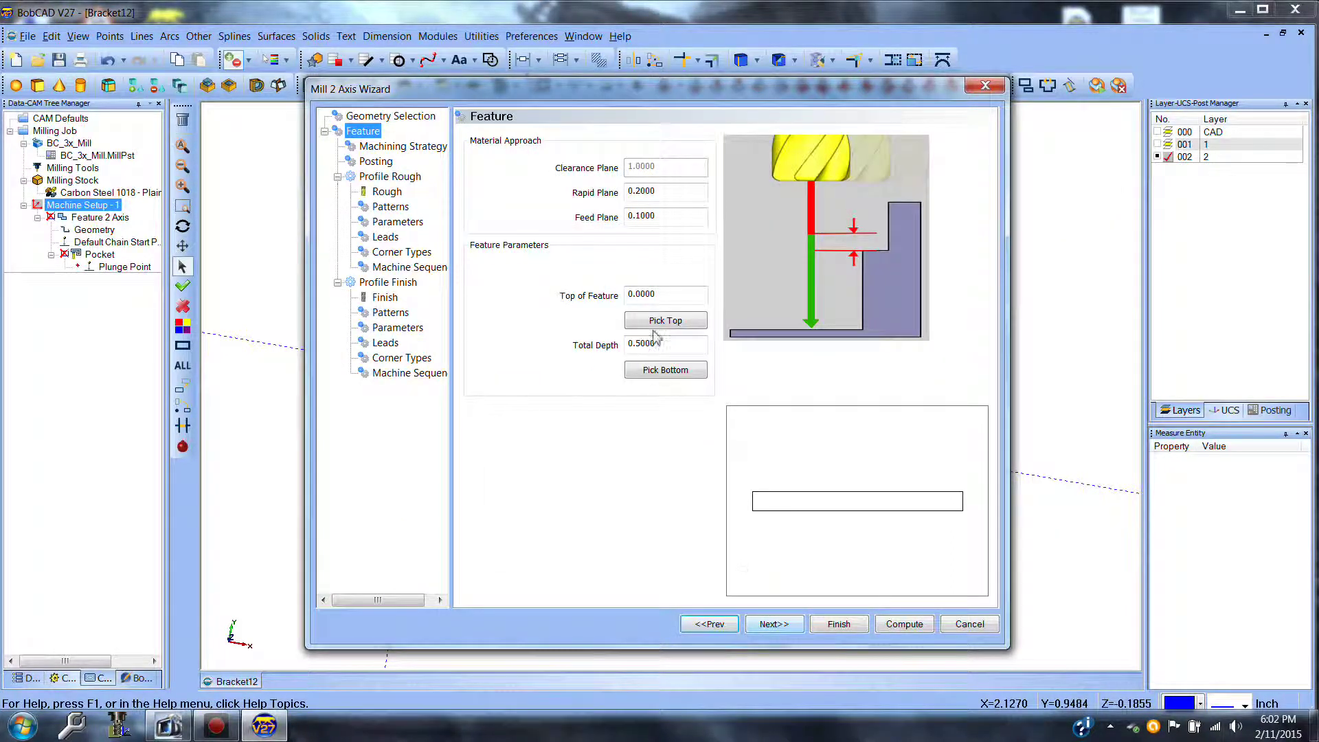
pyautogui.click(673, 292)
pyautogui.write('-')
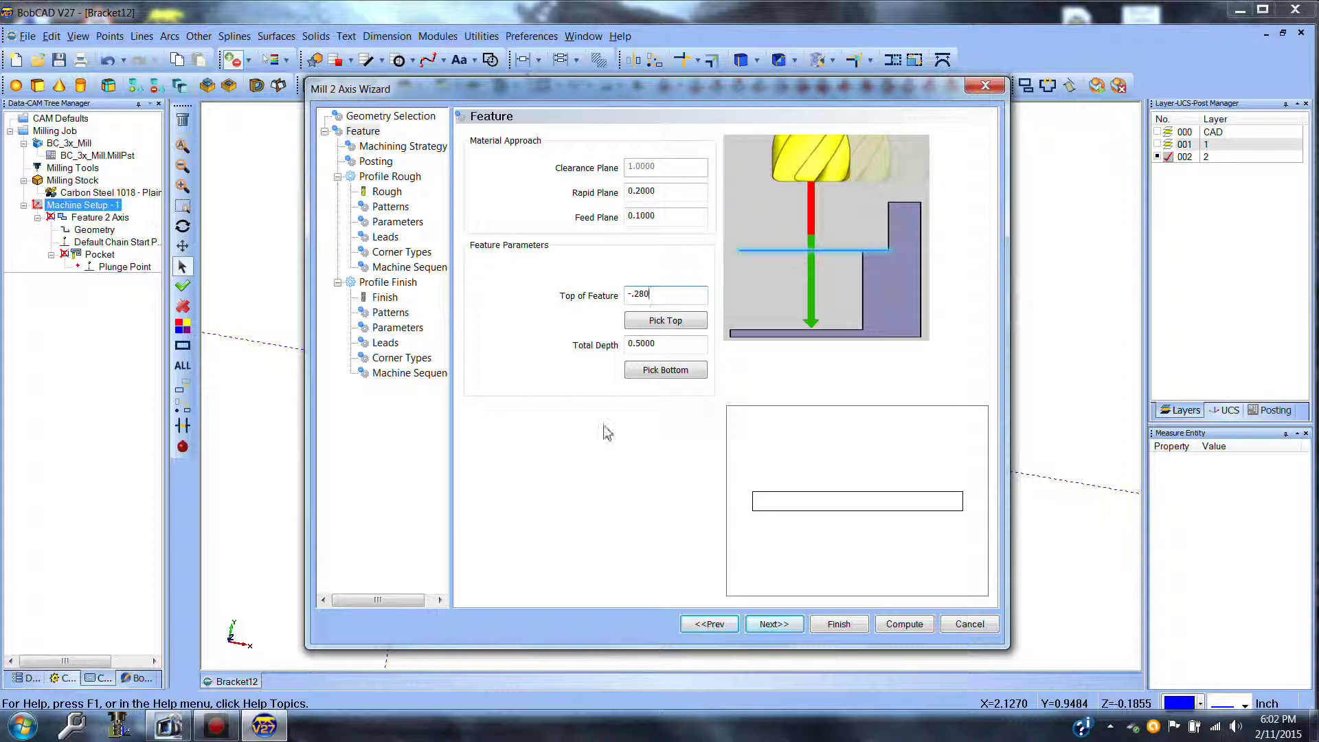
pyautogui.click(665, 370)
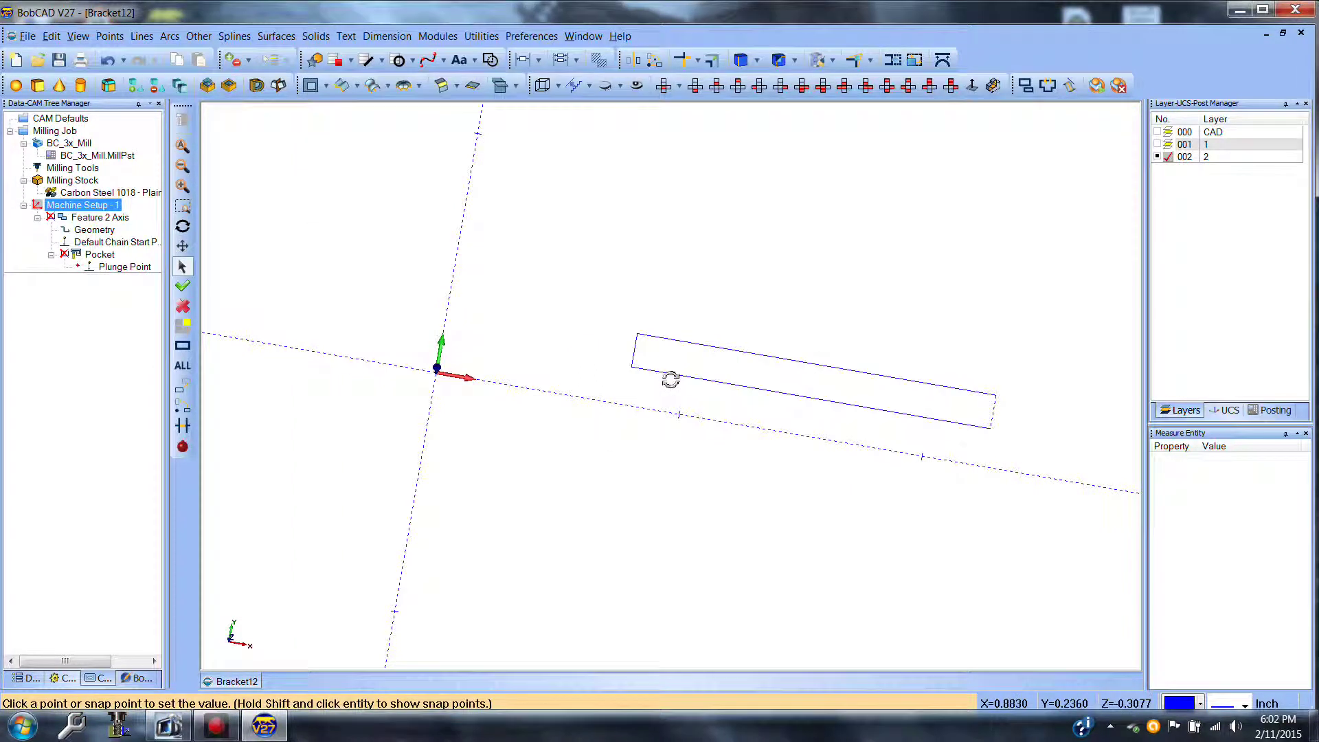
pyautogui.click(711, 355)
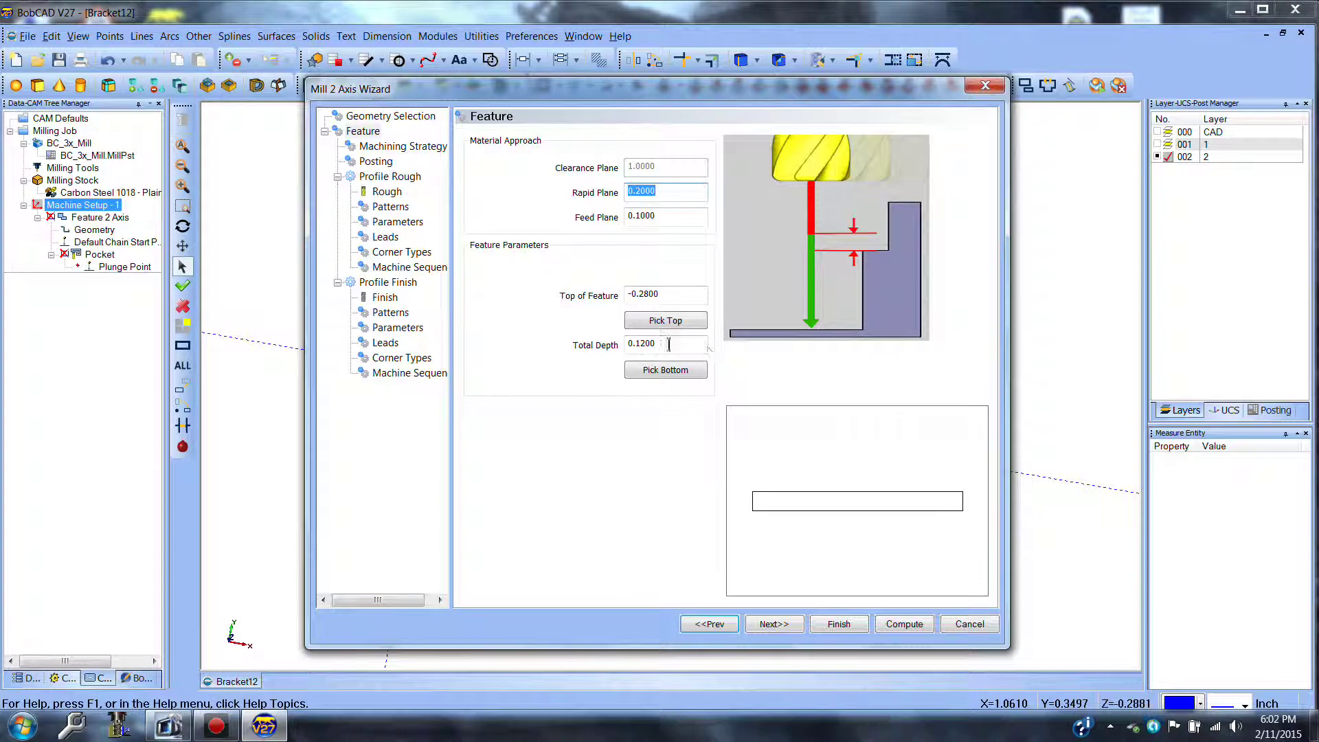
# Choose the Pocketing strategy template for the second feature and remove its Profile Finish operation
pyautogui.click(776, 624)
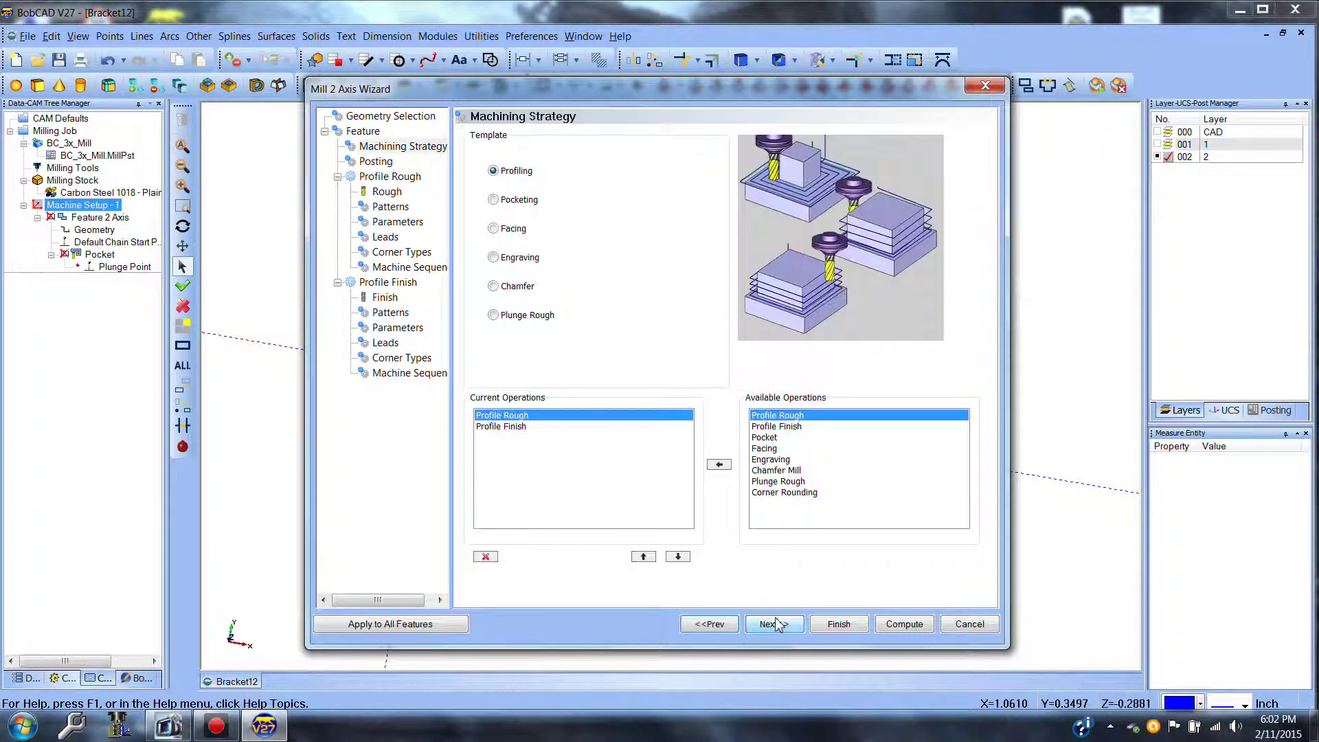
pyautogui.click(493, 200)
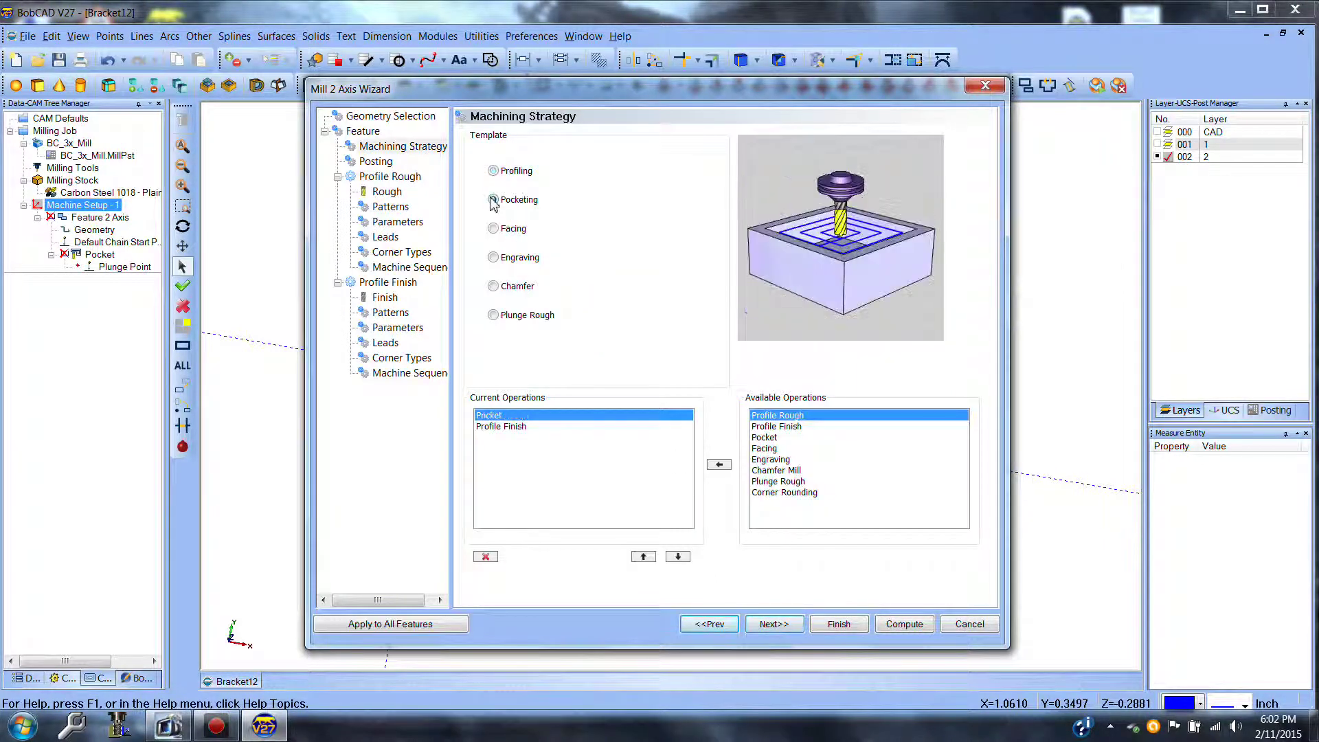
pyautogui.click(500, 427)
pyautogui.click(485, 555)
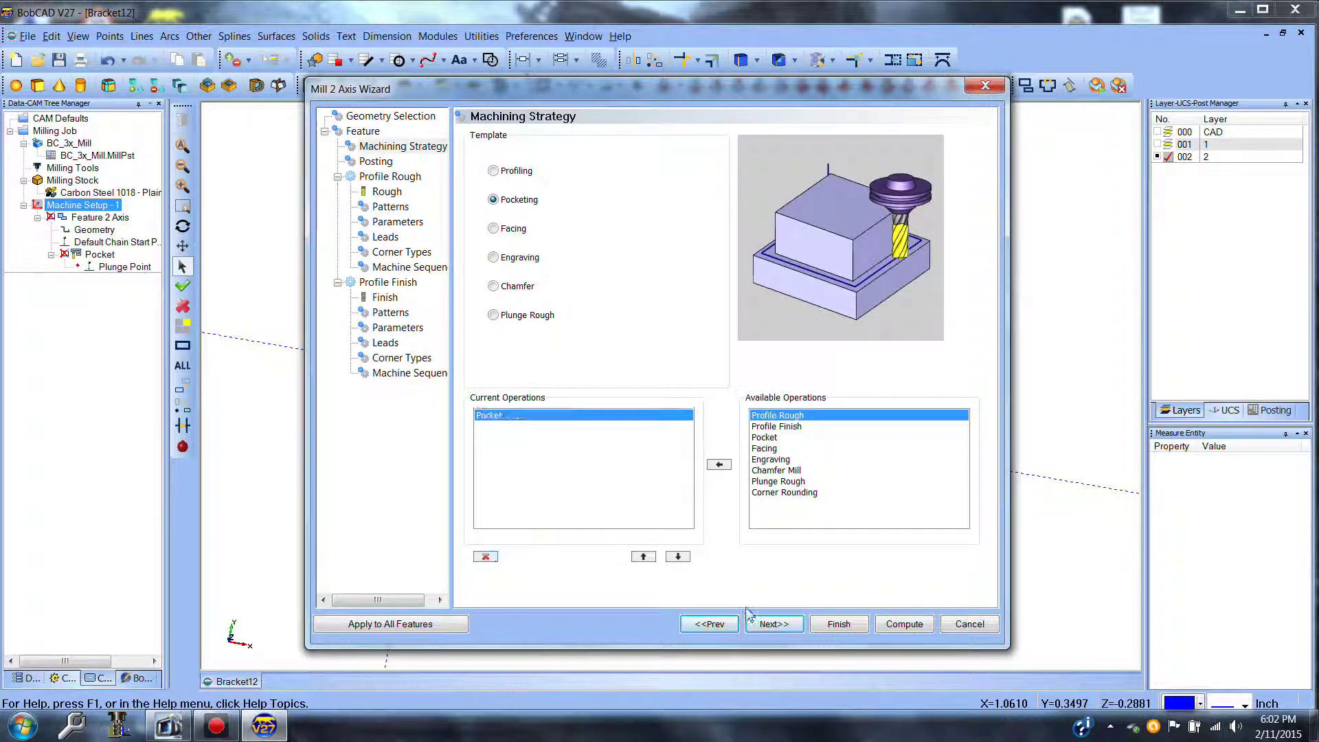
pyautogui.click(772, 625)
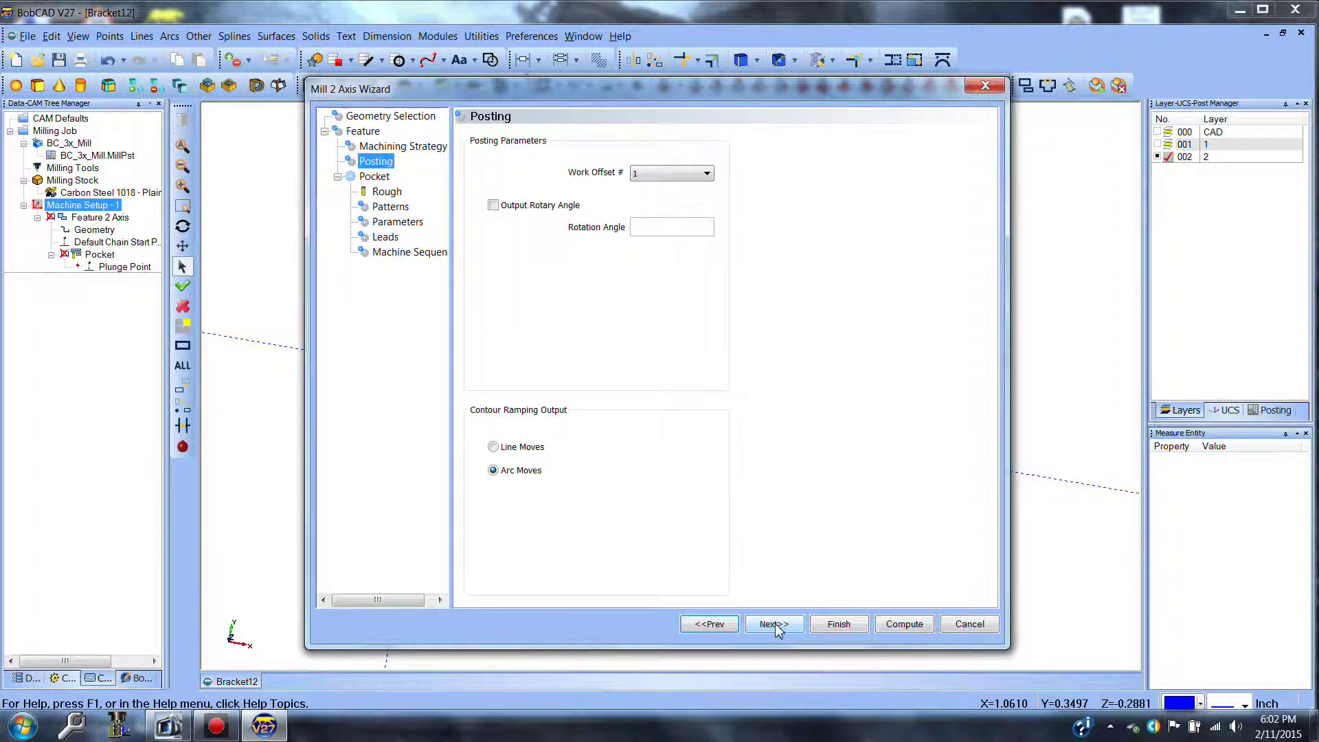
# Keep the 0.1250 roughing tool, choose the Advanced Pocket pattern and set the second pocket's side allowance to 0
pyautogui.click(774, 625)
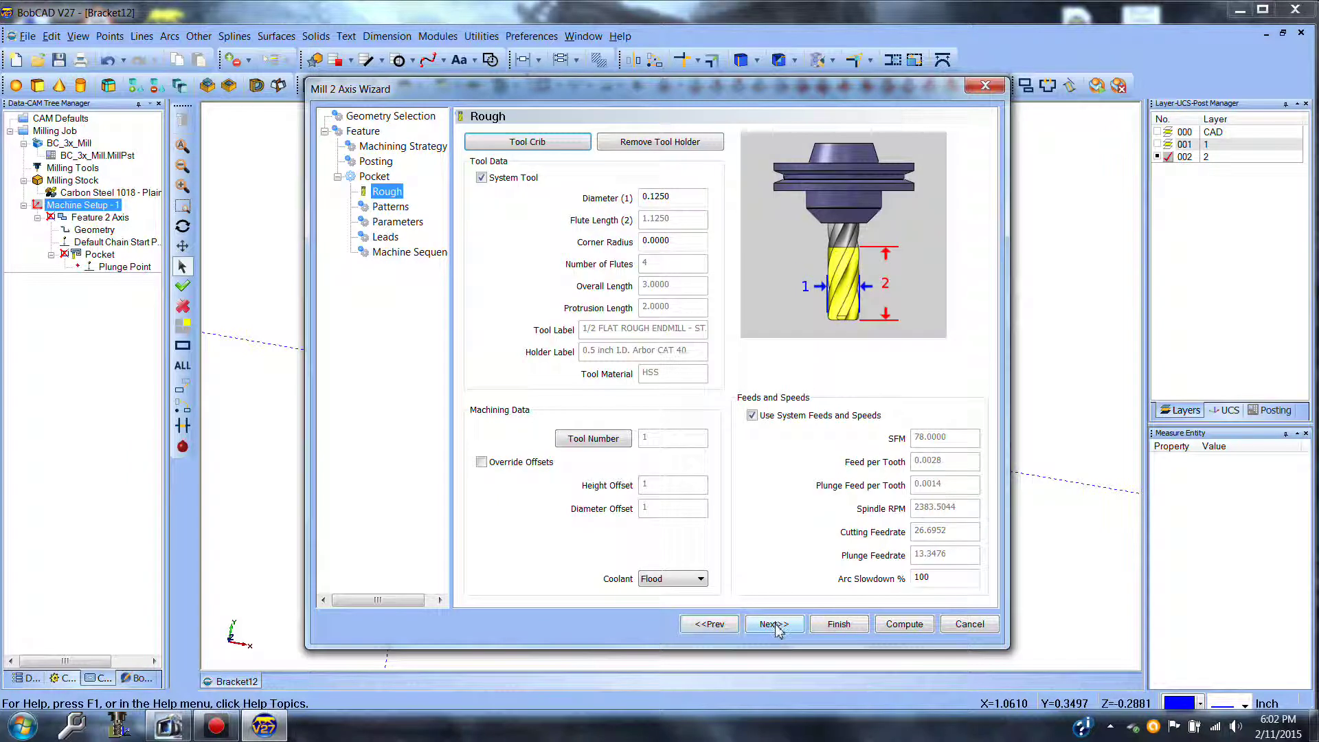
pyautogui.click(774, 625)
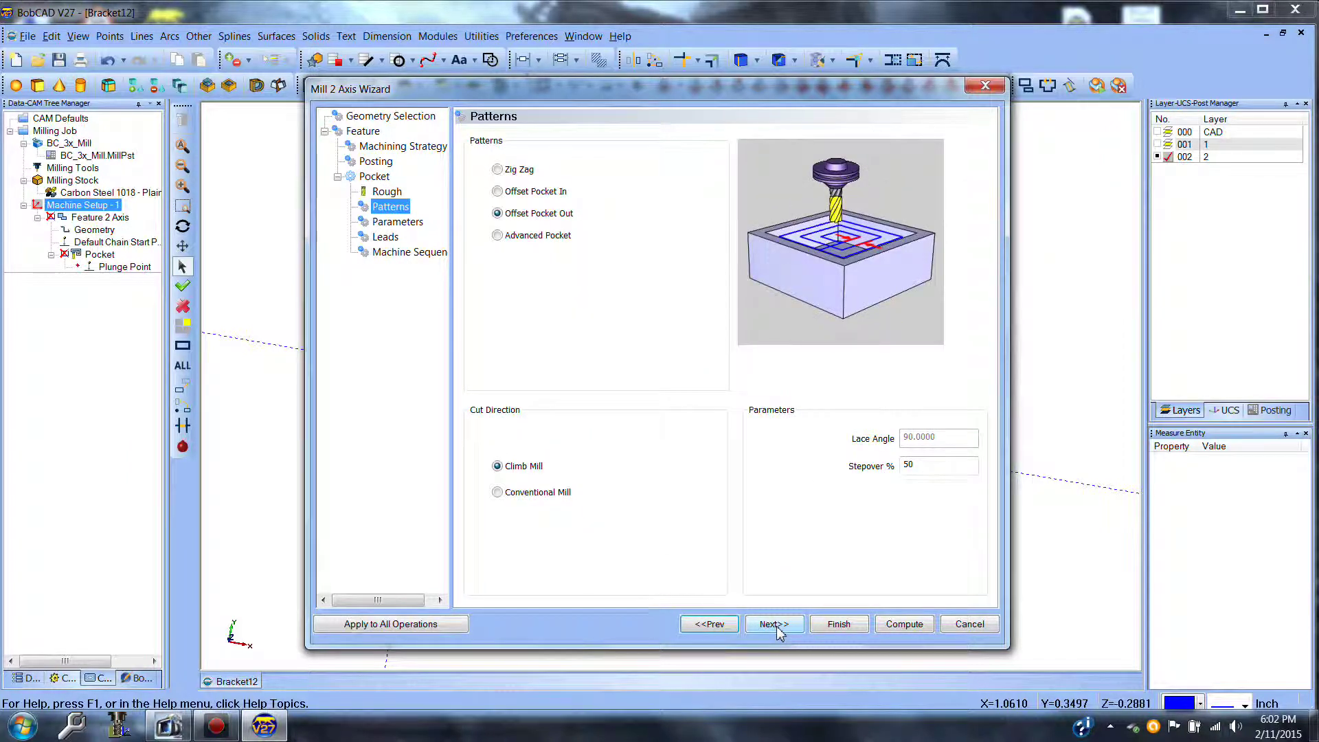
pyautogui.click(501, 236)
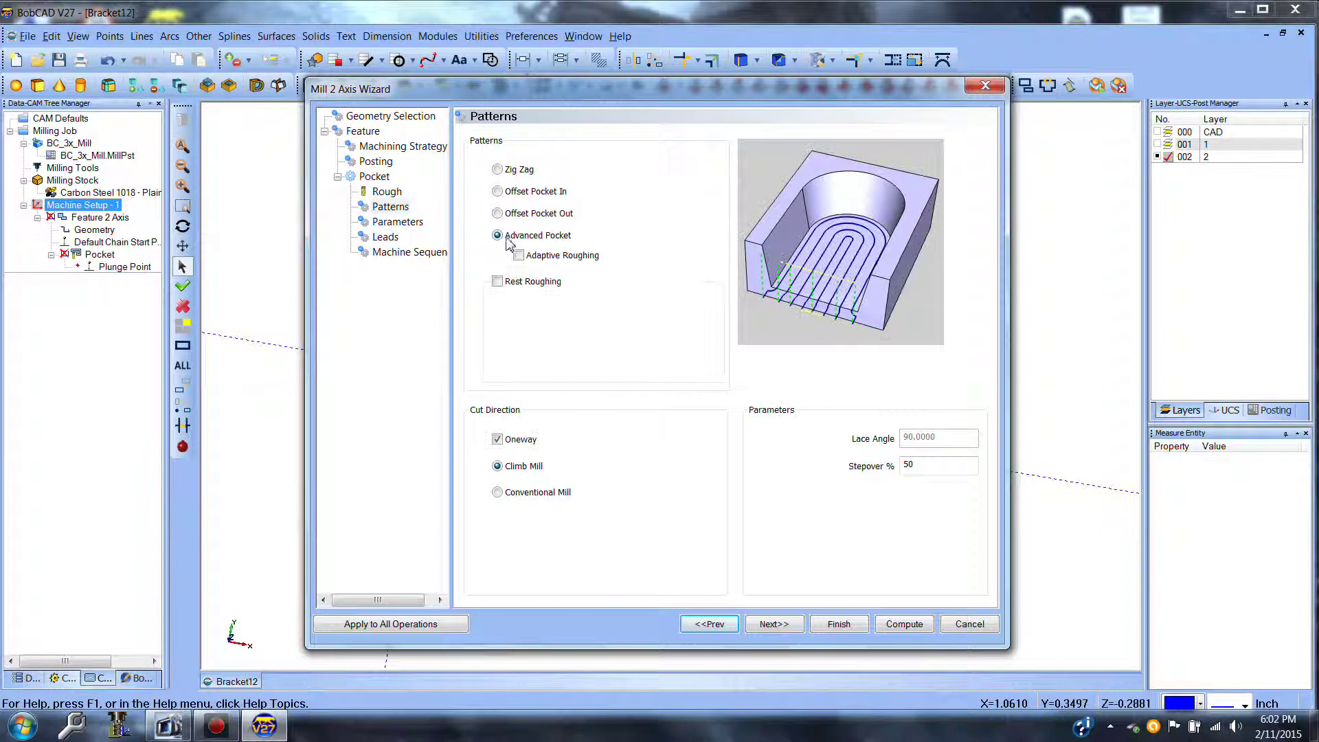
pyautogui.click(774, 625)
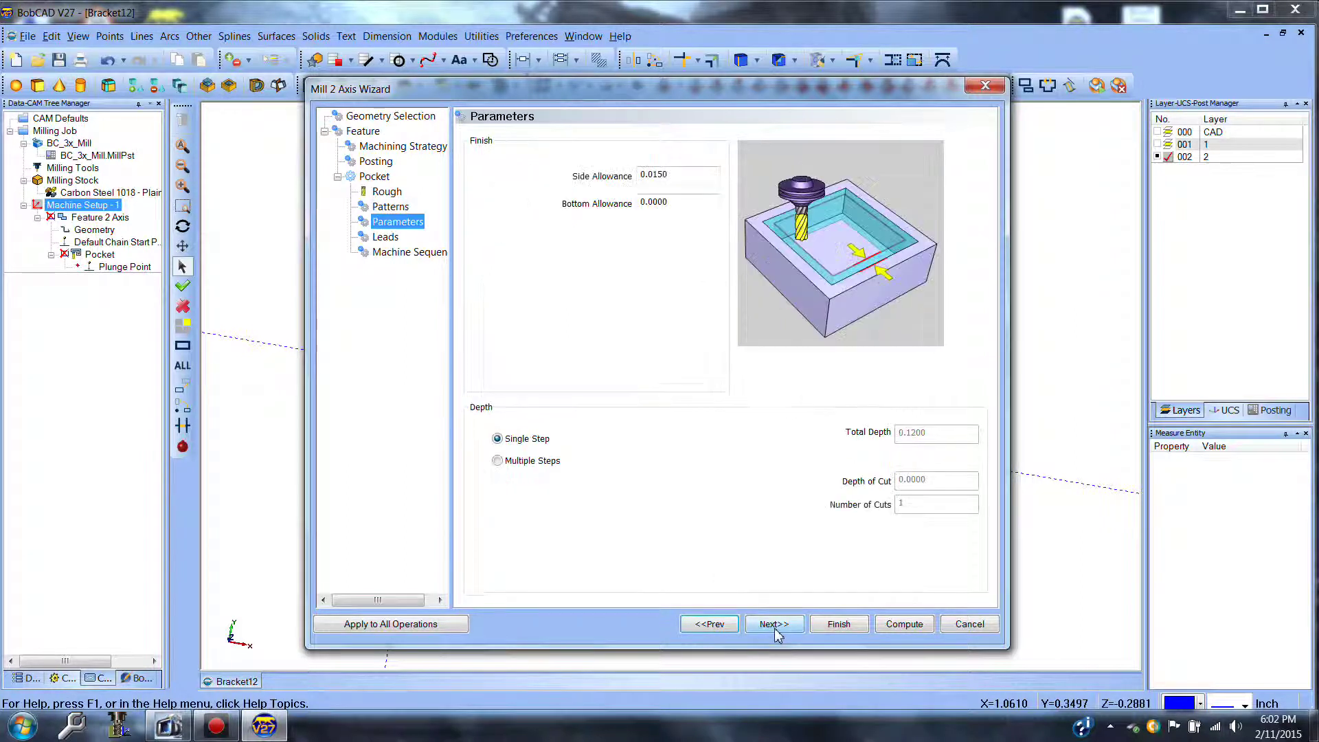
pyautogui.doubleClick(678, 175)
pyautogui.write('0')
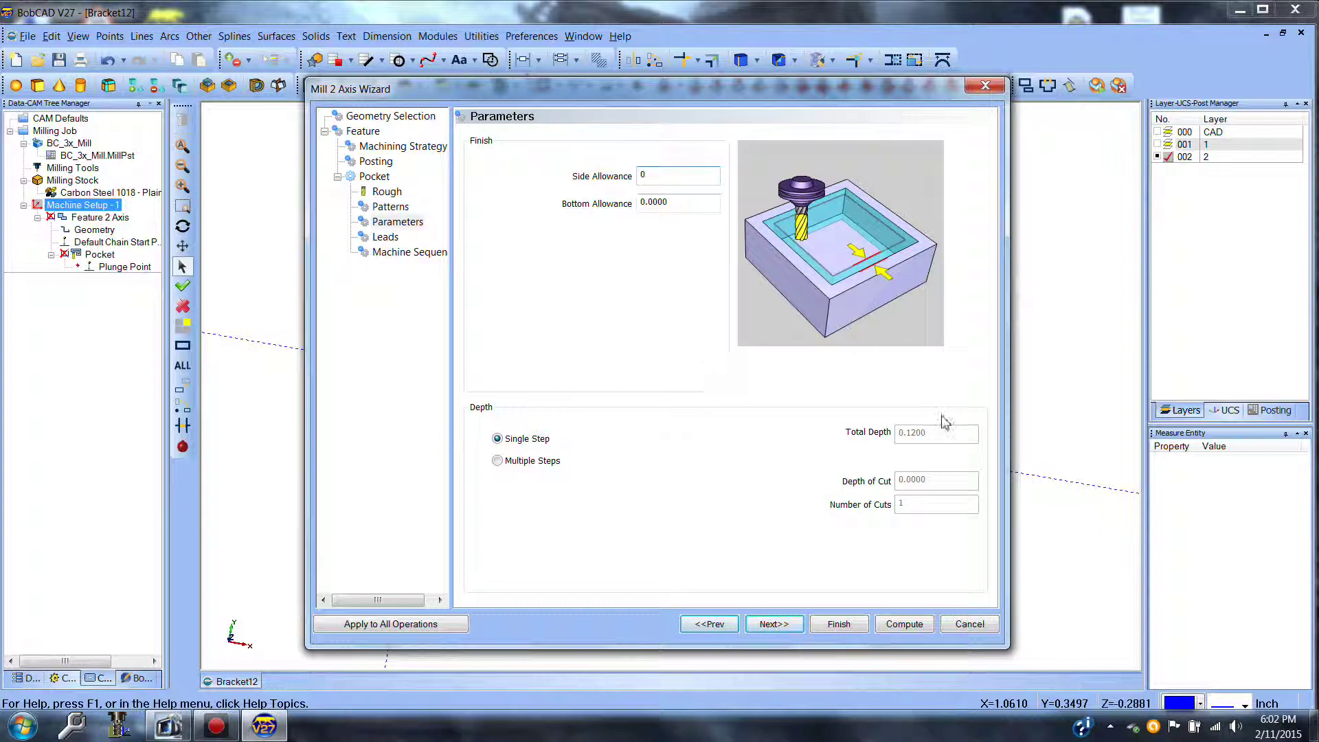
# Set the second pocket to cut in multiple steps with even depths of 0.0600, keep the plunge entry and compute its toolpath
pyautogui.click(500, 462)
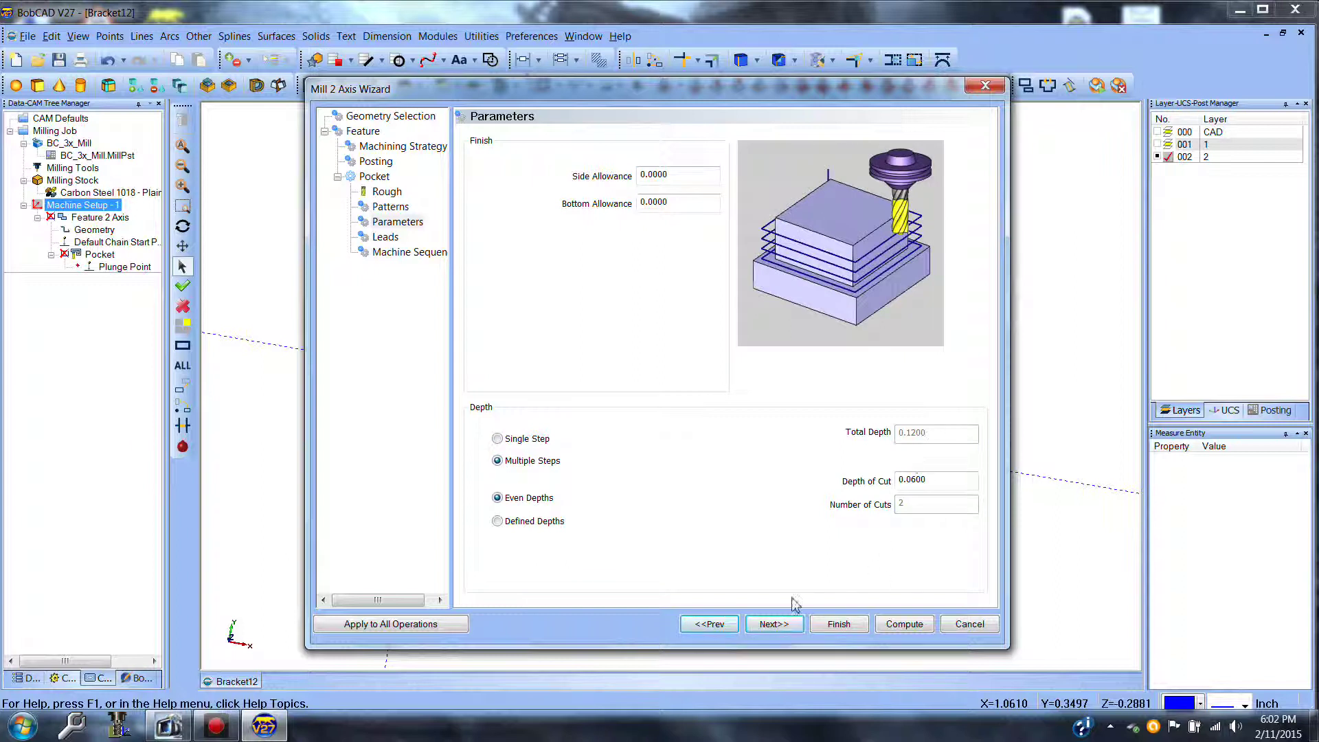
pyautogui.click(783, 625)
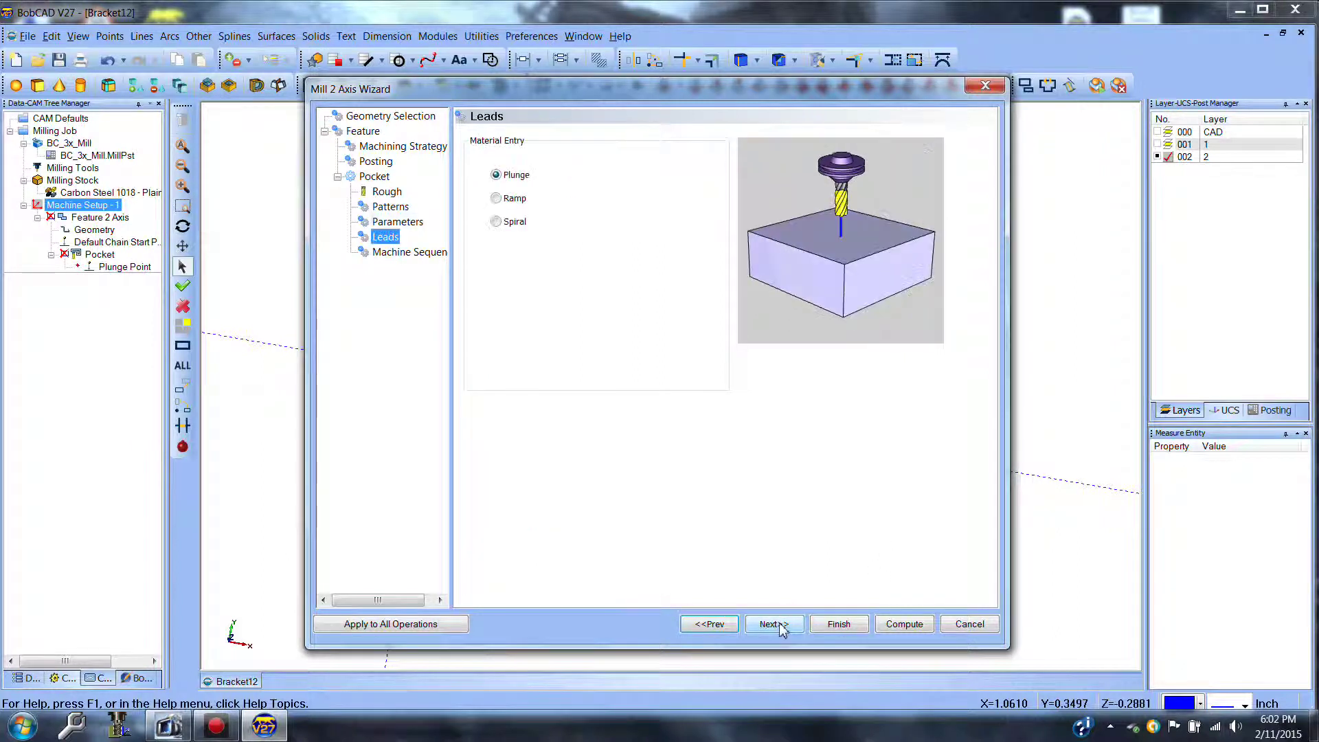
pyautogui.click(904, 624)
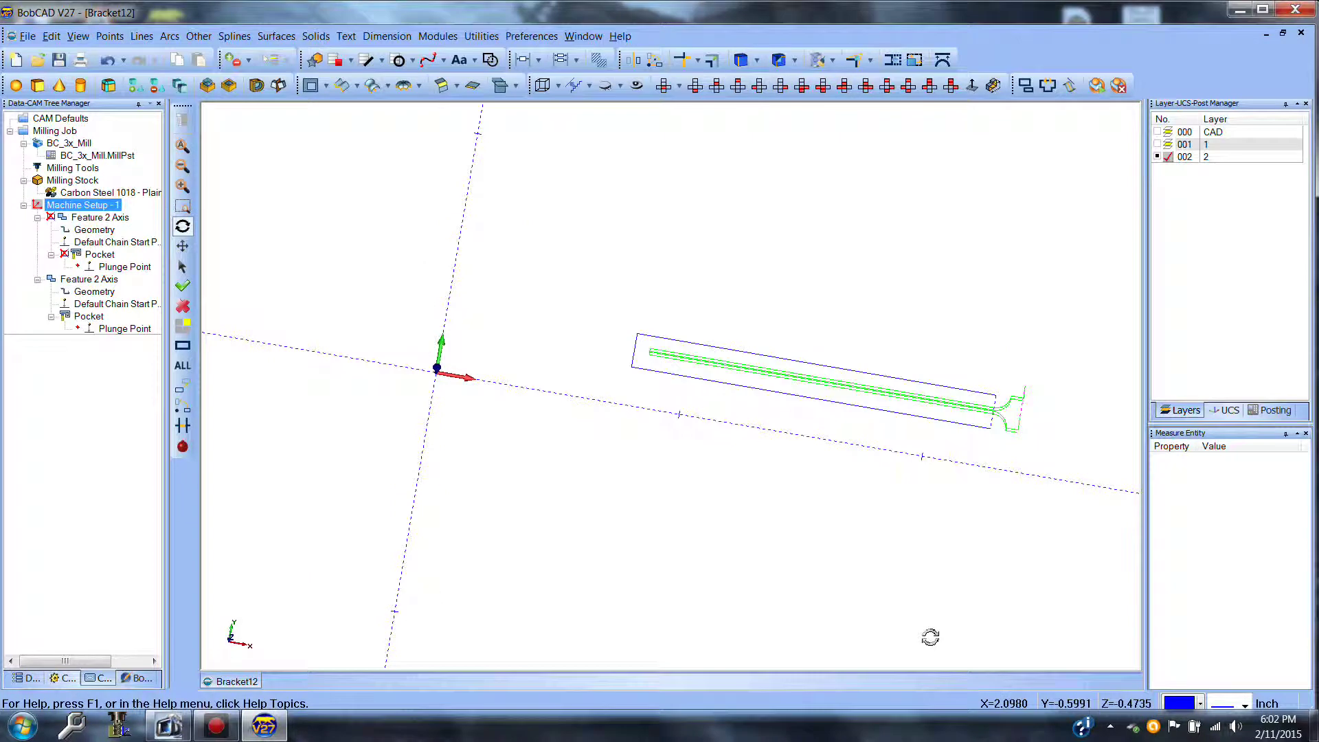
pyautogui.moveTo(724, 495)
pyautogui.mouseDown()
pyautogui.moveTo(738, 455)
pyautogui.moveTo(723, 501)
pyautogui.mouseUp()
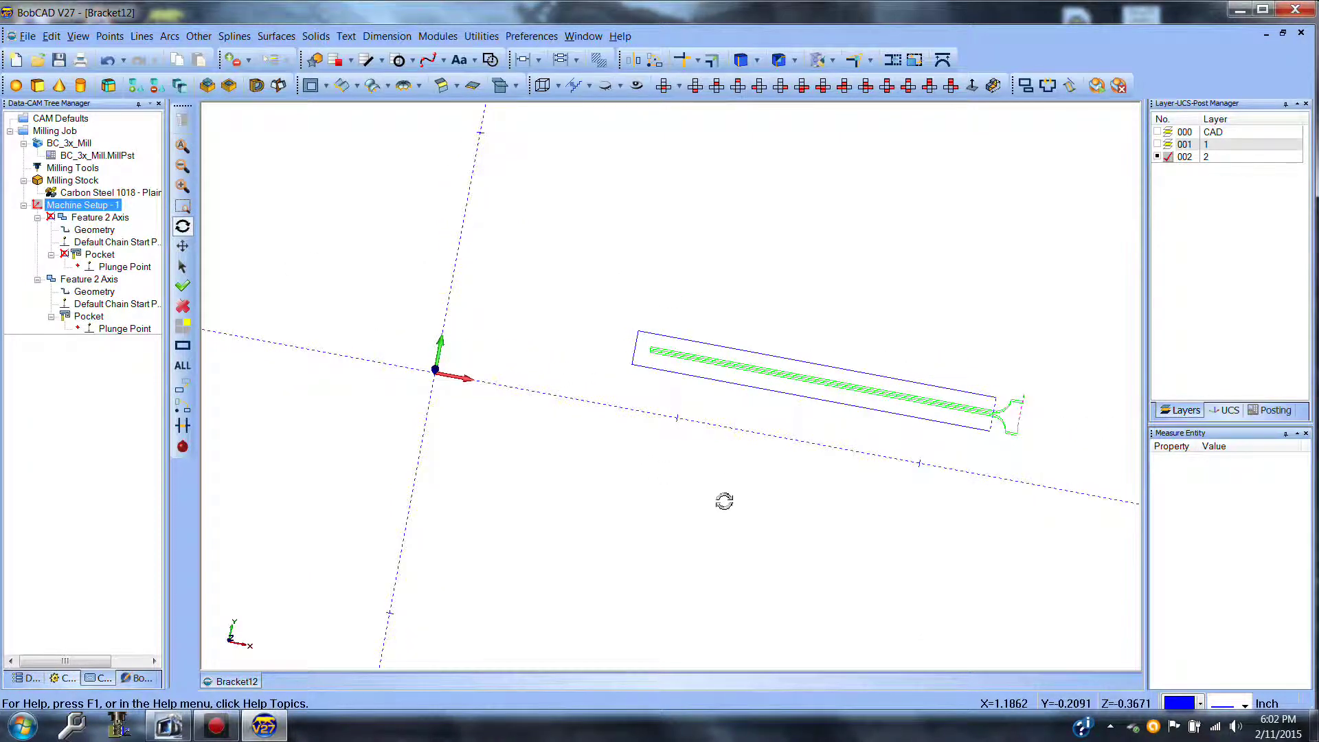
pyautogui.press('Escape')
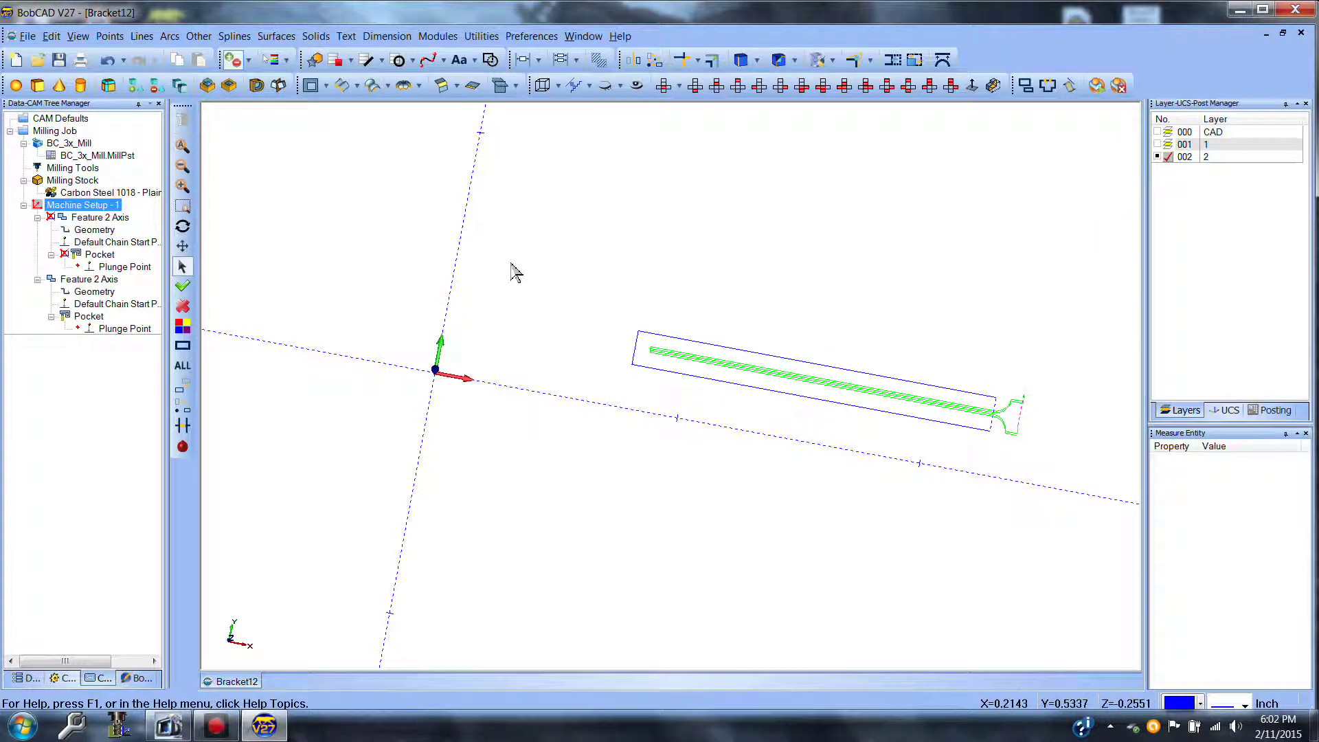
# Open the machining simulation for the bracket's pocket operations and bring the stock block into close view
pyautogui.click(437, 36)
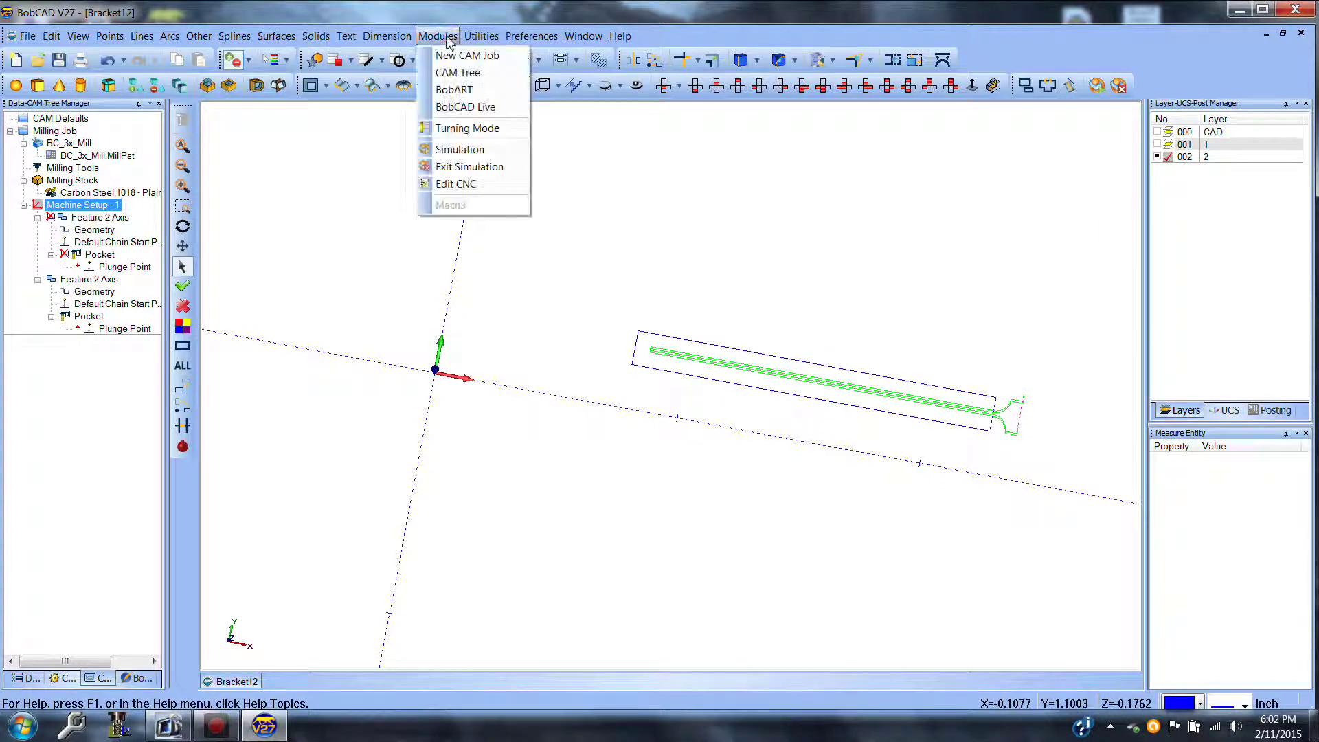
pyautogui.click(466, 152)
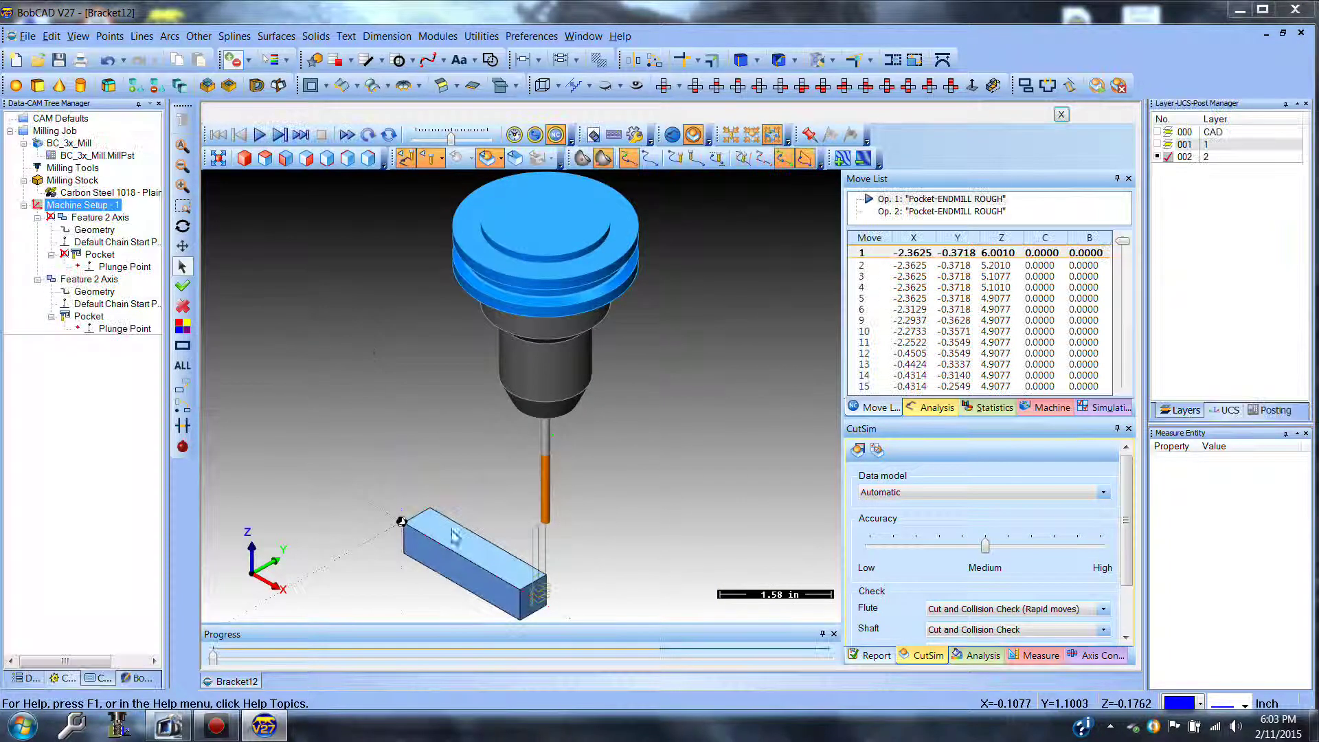
pyautogui.moveTo(456, 592); pyautogui.dragTo(497, 434, button='middle')
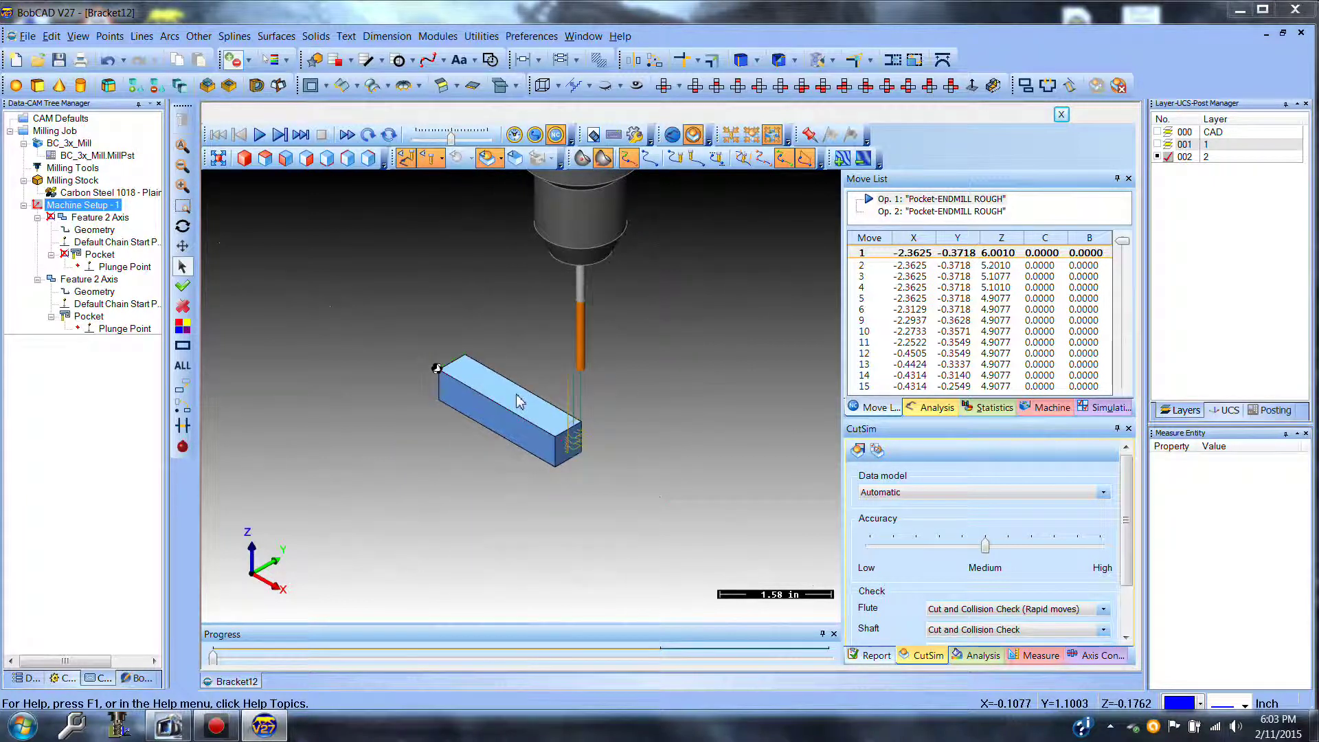
pyautogui.scroll(5, 519, 401)
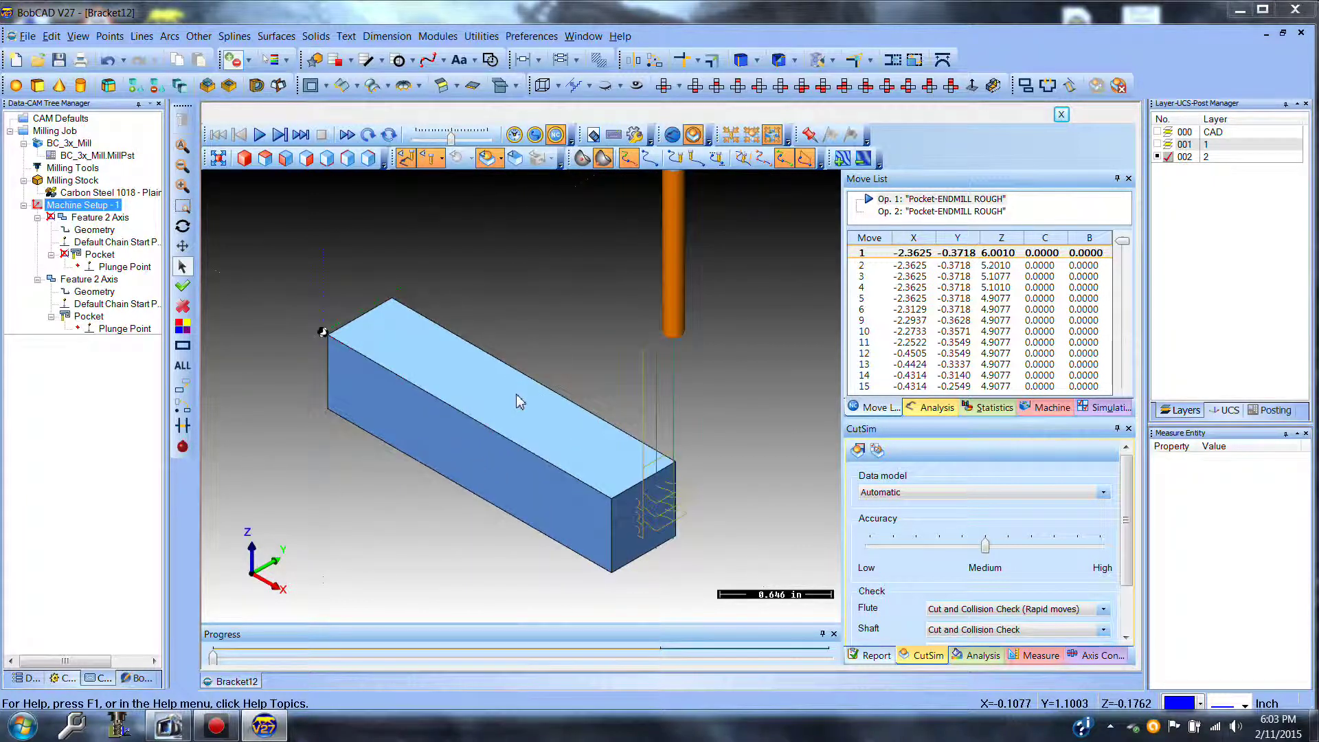
# Hide the toolpath lines, slow the playback and run the simulation to examine how both pockets are cut into the stock
pyautogui.click(406, 159)
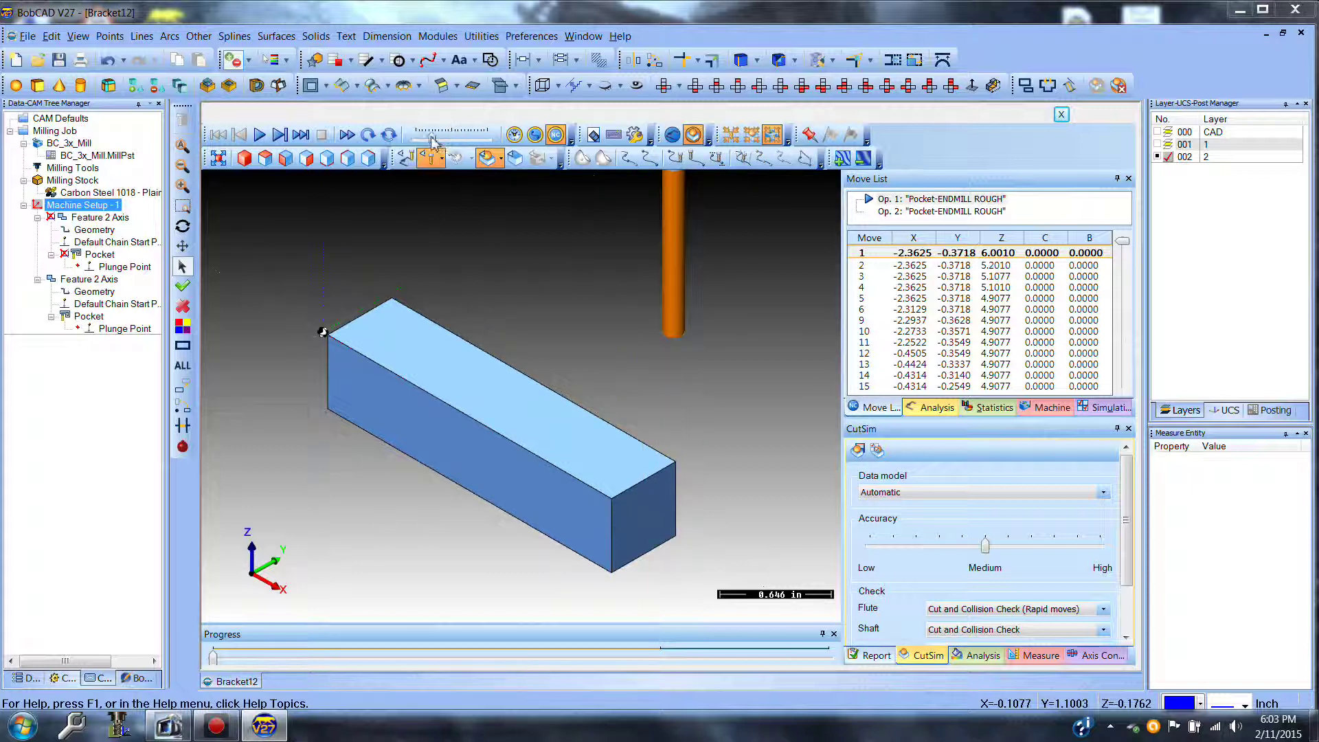
pyautogui.click(260, 135)
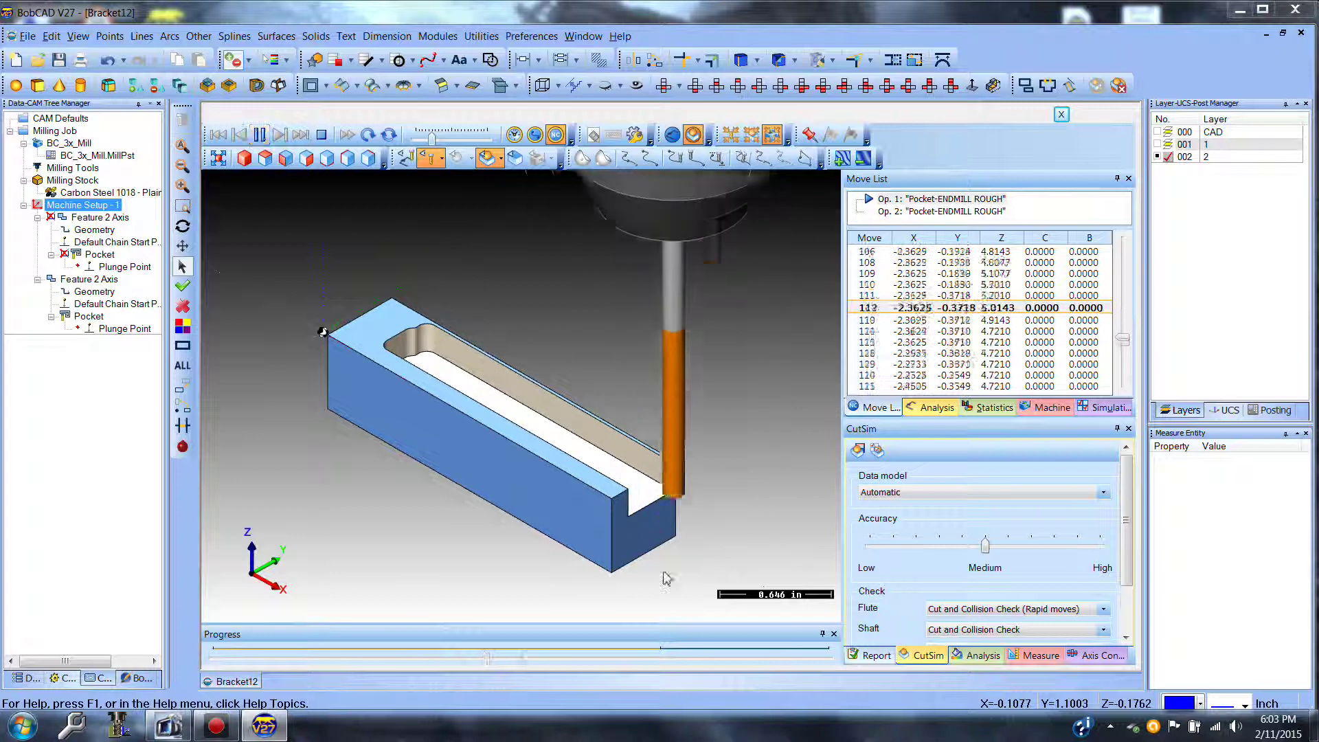
pyautogui.moveTo(666, 574); pyautogui.dragTo(632, 592, button='middle')
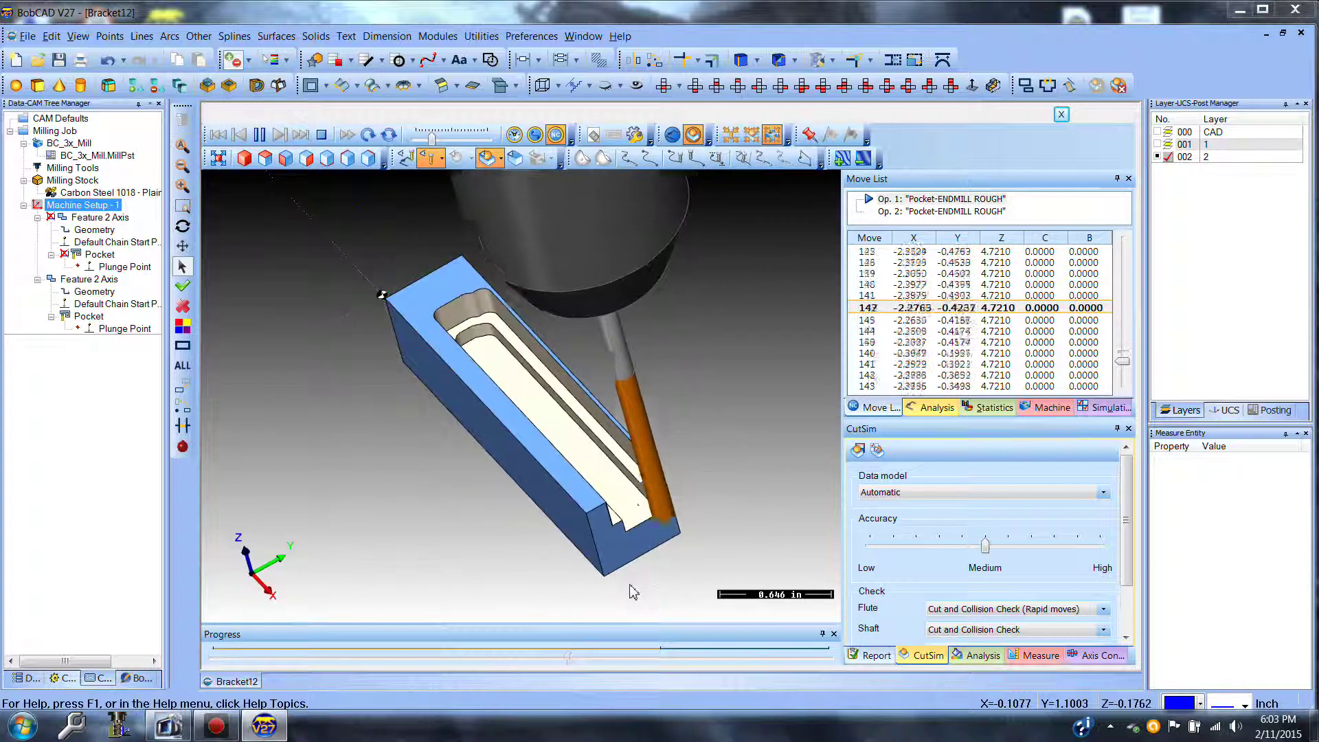